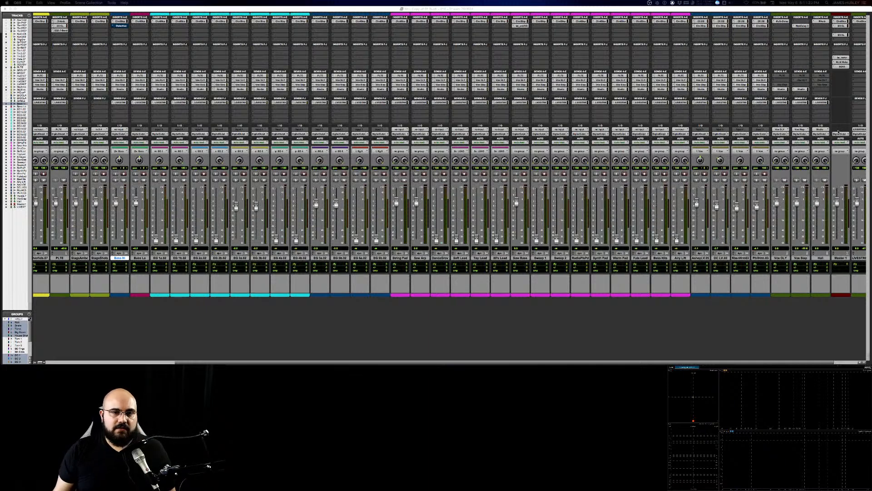
Step: Look over the mixer's channels and open the Channel Strip insert on the seventh cyan EG track
click(418, 360)
scroll(418, 359, left, 5)
scroll(260, 364, left, 2)
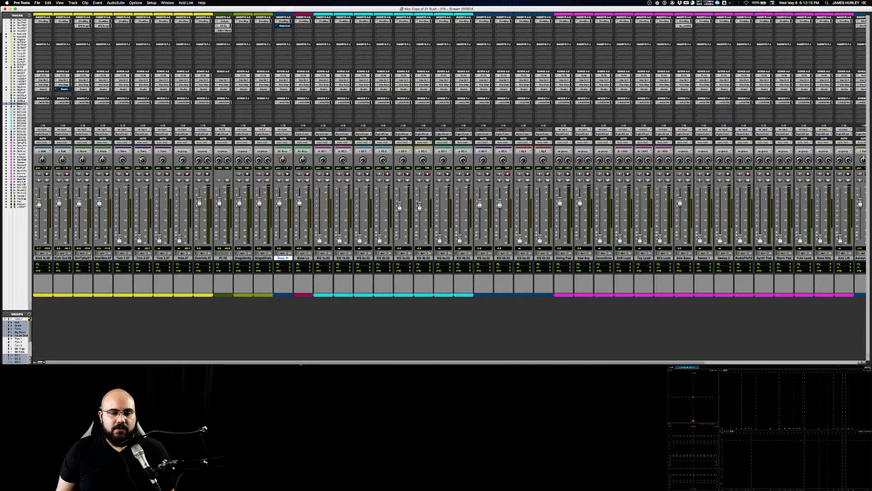
drag(267, 363, 506, 353)
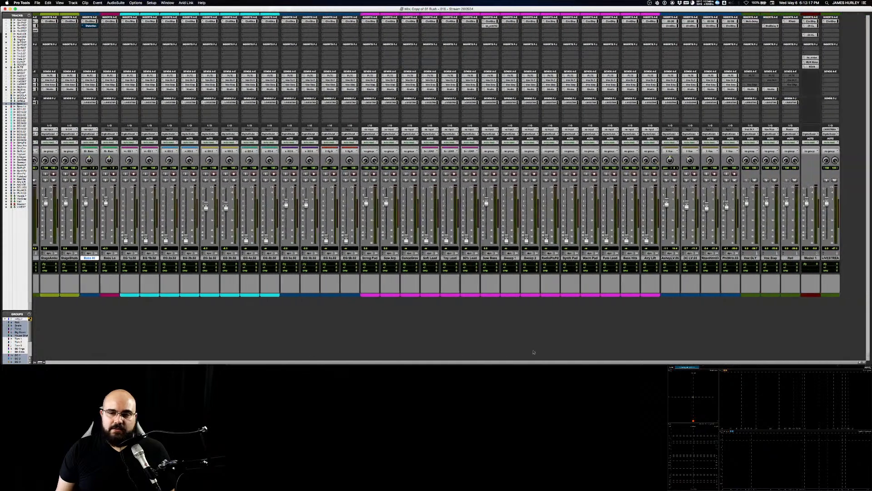
drag(431, 352, 253, 355)
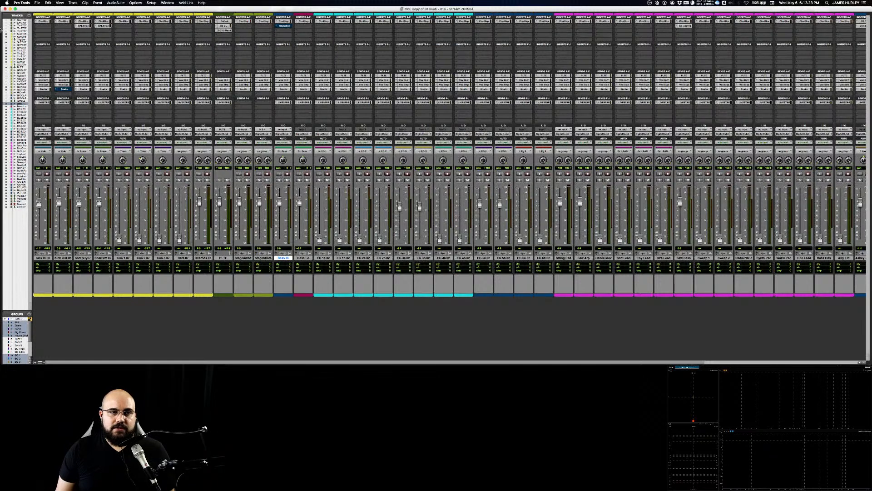
click(442, 22)
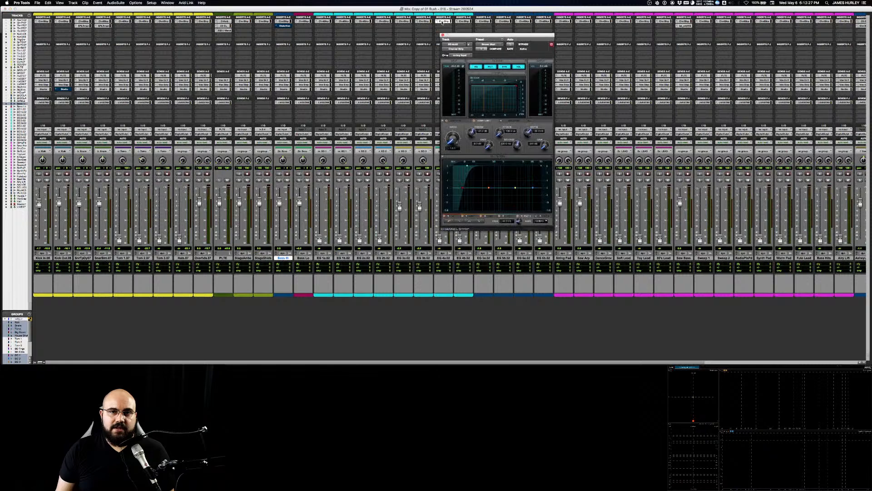
drag(464, 37, 511, 25)
Step: Inspect the sends on the same EG track, viewing its first send's fader window and closing it
click(448, 76)
click(447, 80)
click(446, 85)
click(445, 75)
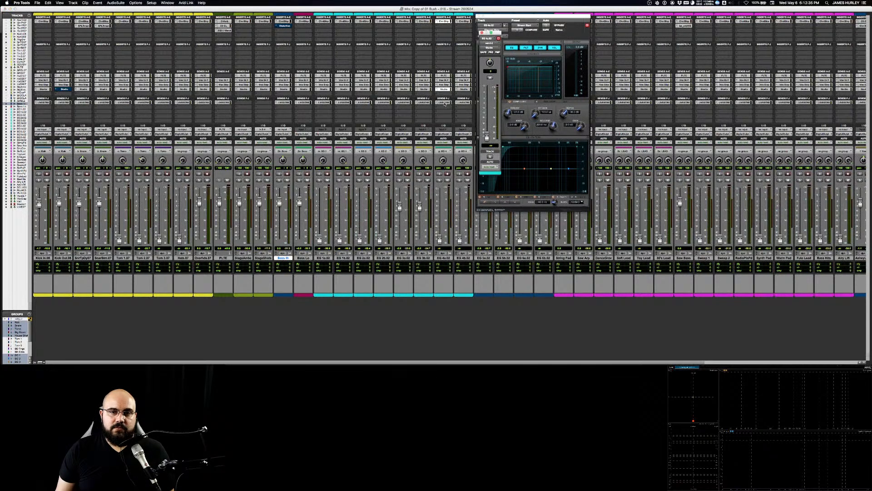
click(482, 33)
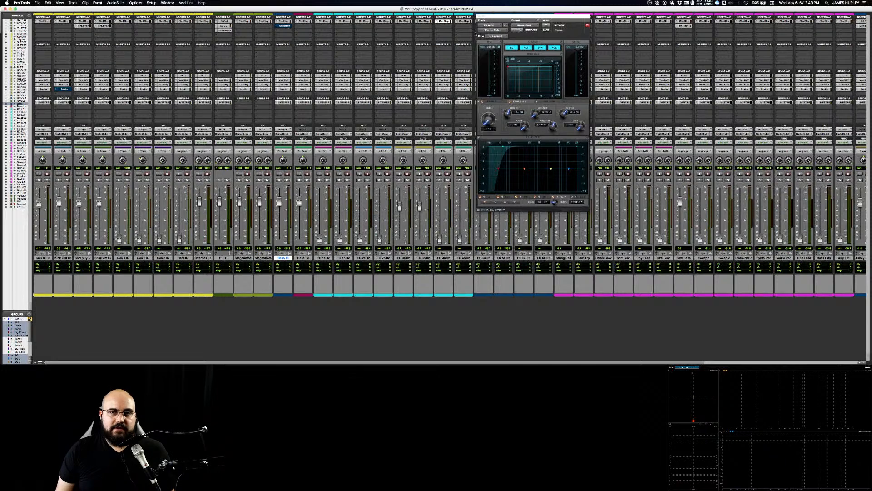
Step: Reposition the EG track's Channel Strip window to view its settings beside the channel, and close it
drag(514, 17, 459, 24)
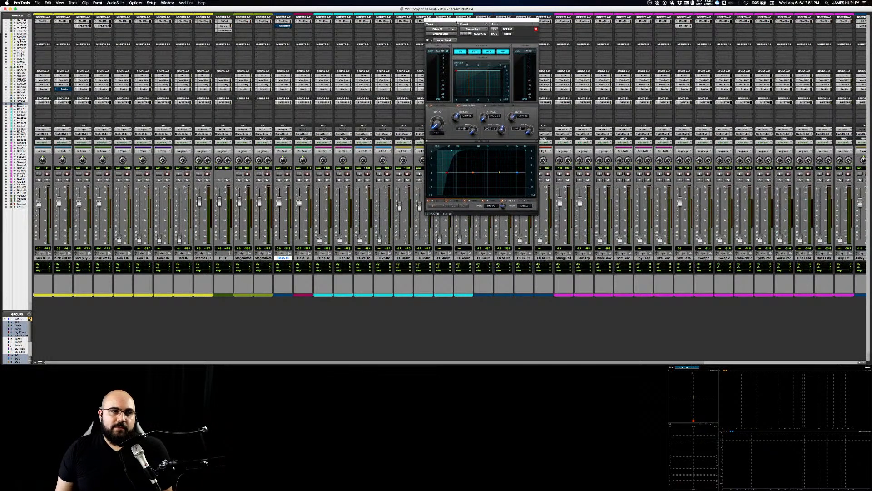
mouse_move(457, 22)
mouse_down()
mouse_move(477, 17)
mouse_move(466, 16)
mouse_up()
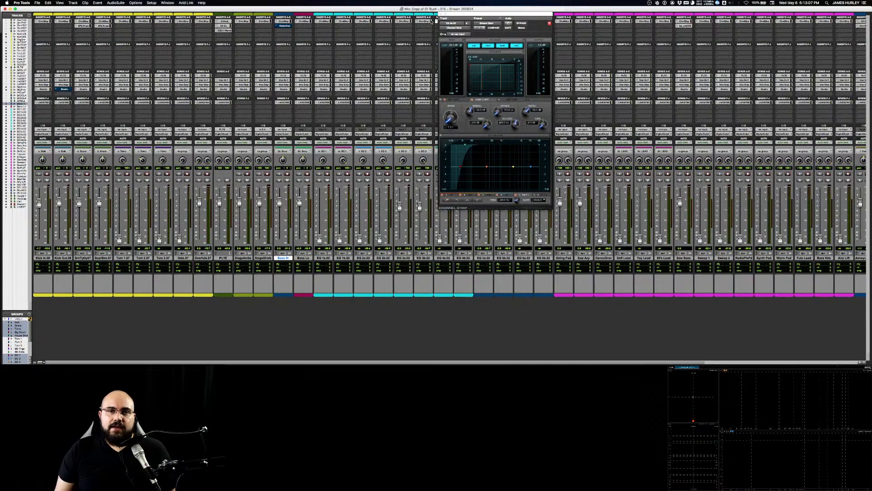
drag(451, 15, 457, 16)
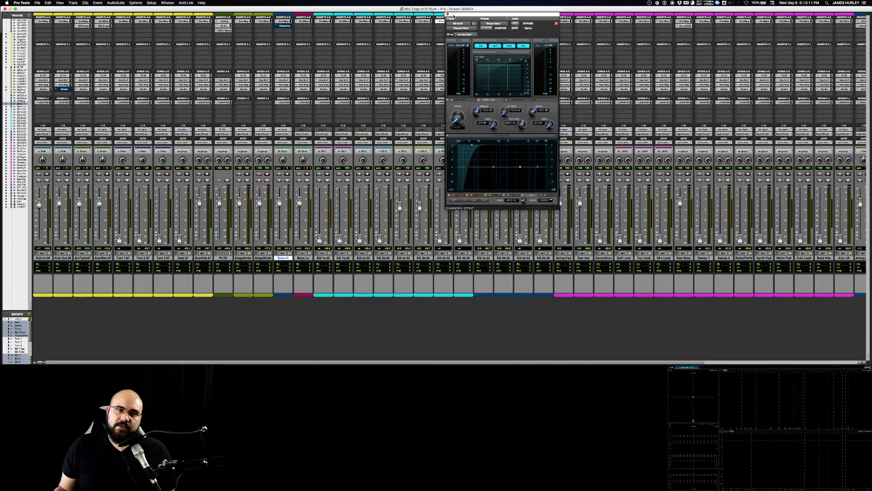
drag(464, 19, 510, 19)
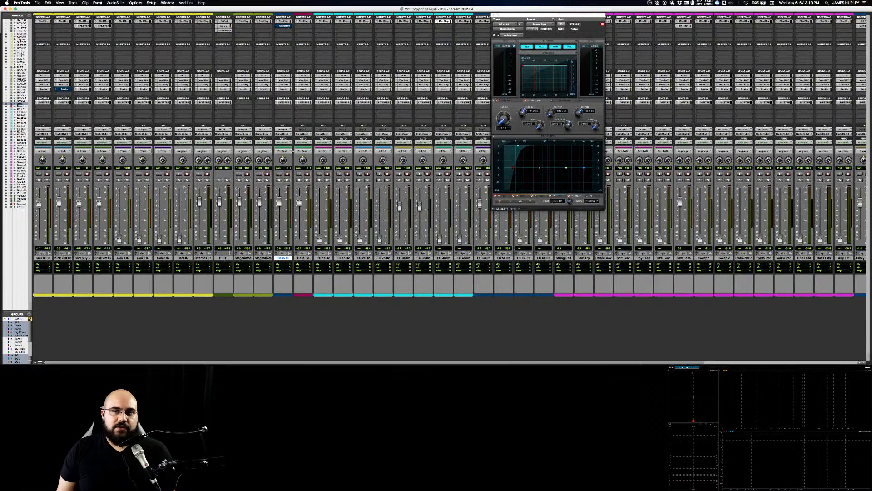
drag(512, 18, 408, 51)
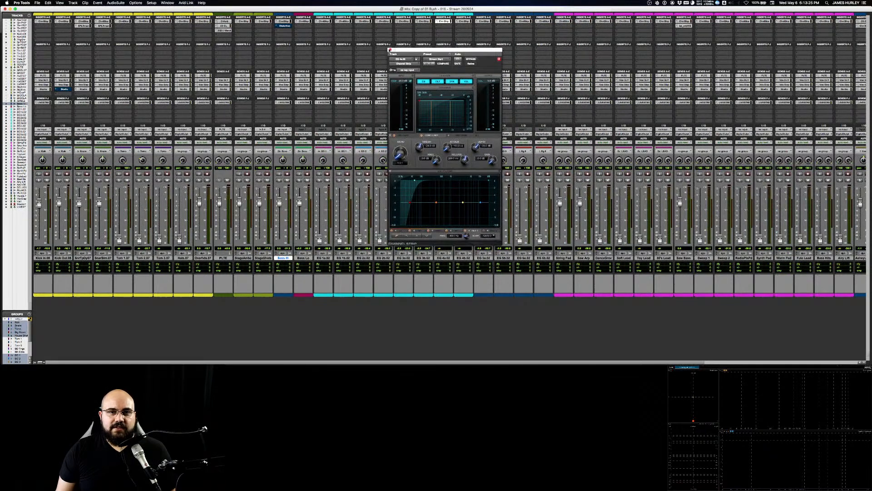
click(391, 49)
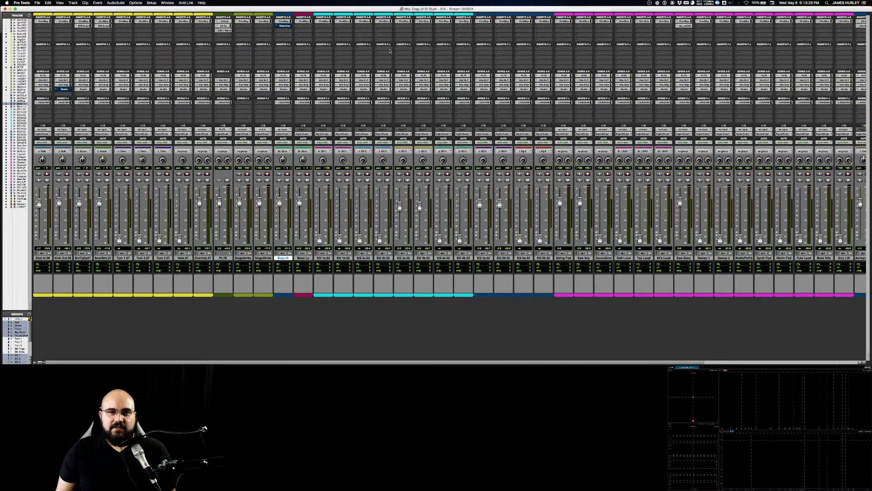
Step: Select the Kick In and Kick Out tracks together
click(46, 257)
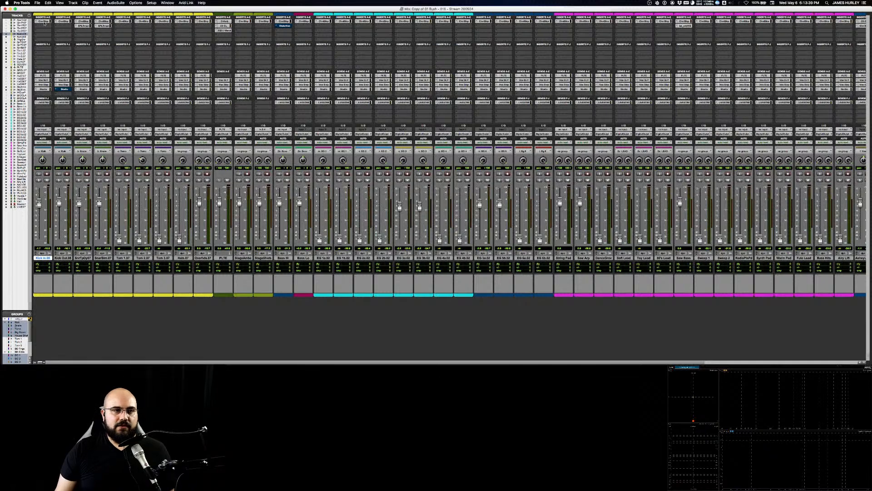
shift+click(55, 257)
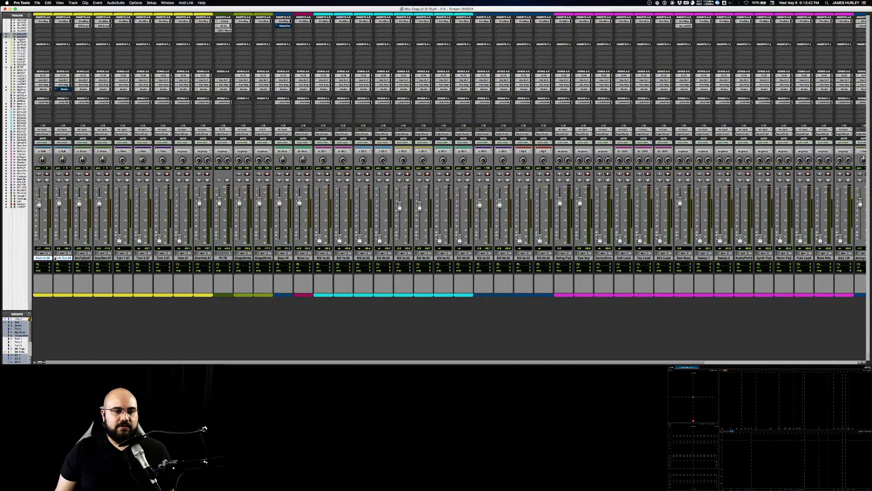
click(80, 258)
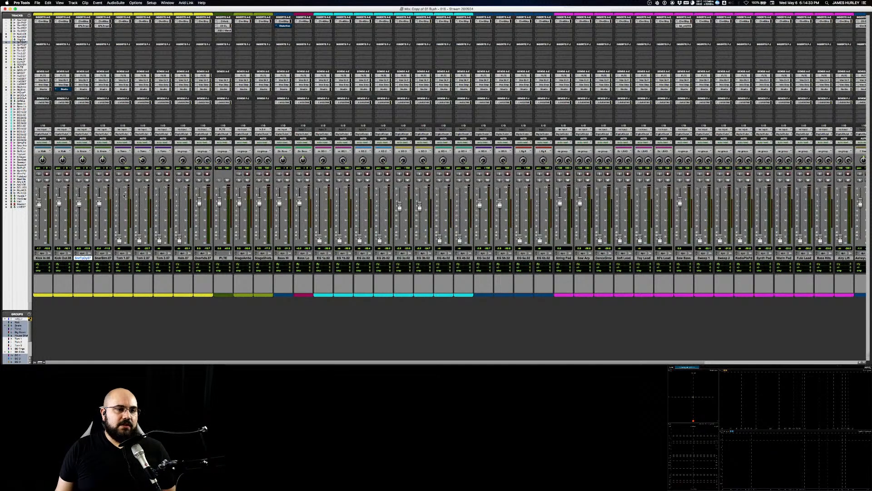
click(45, 258)
shift+click(63, 258)
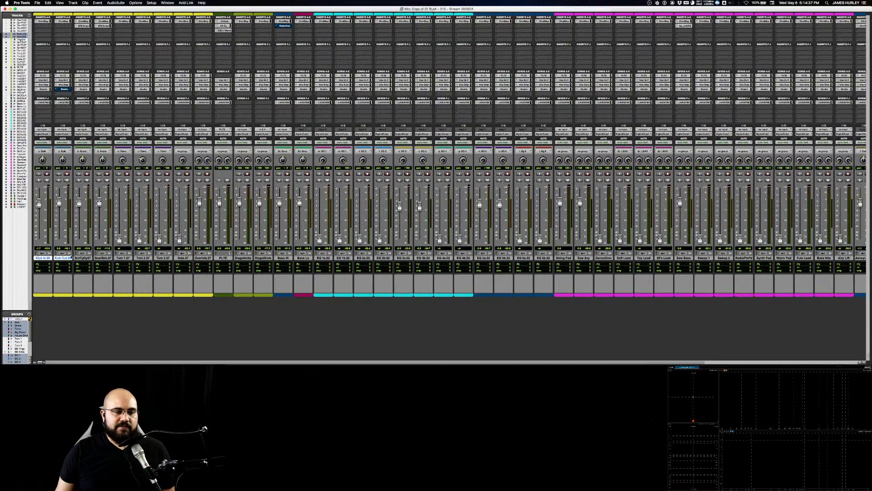
Step: Select the Kick In and Kick Out tracks alternately, ending with only Kick Out selected
click(90, 258)
click(48, 258)
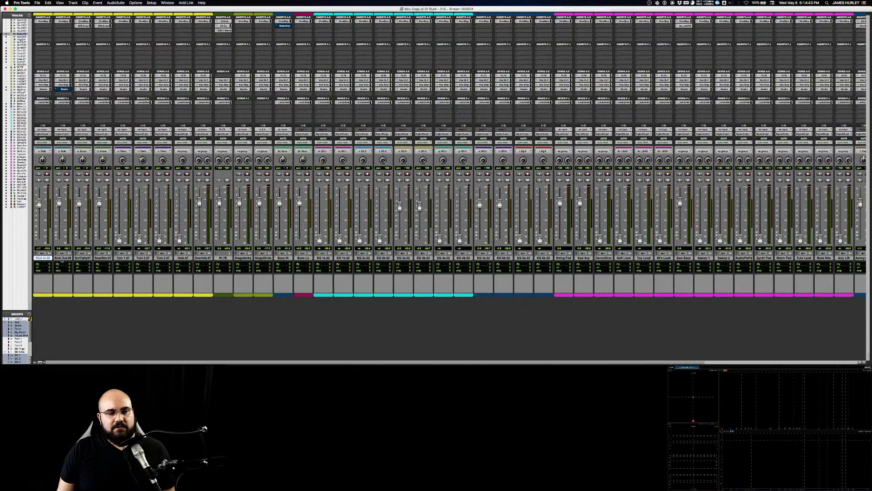
click(62, 258)
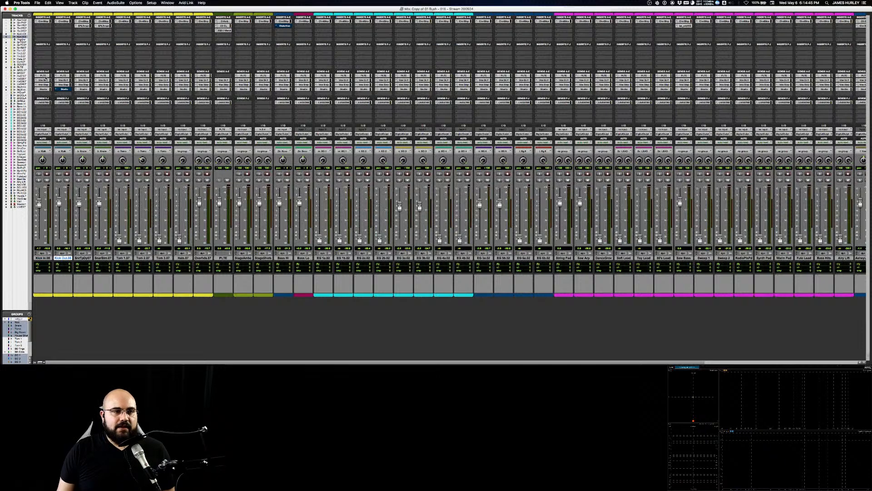
click(43, 258)
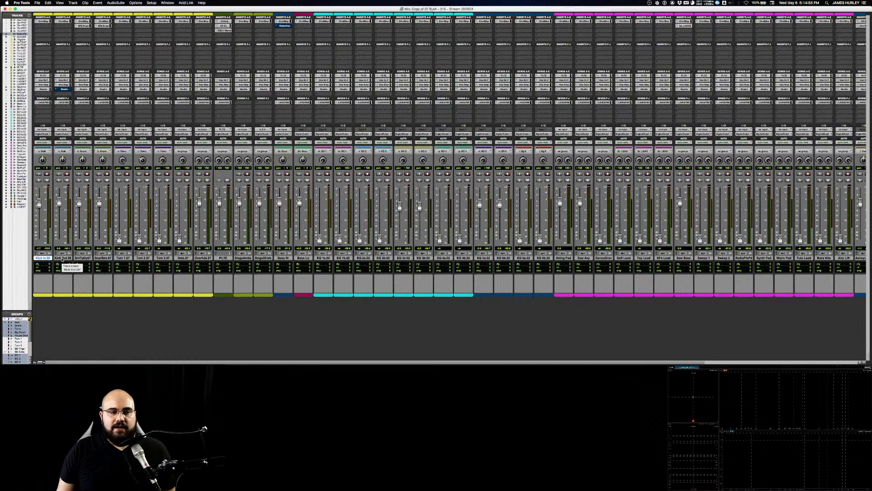
click(61, 259)
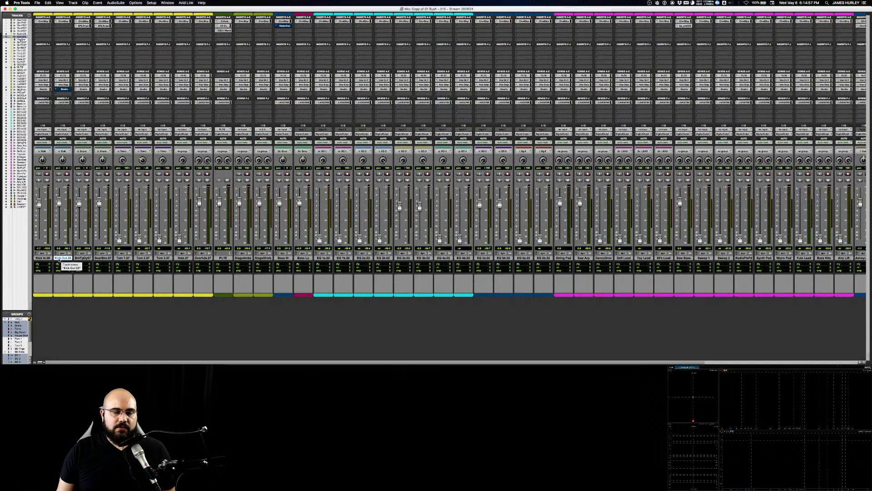
click(50, 283)
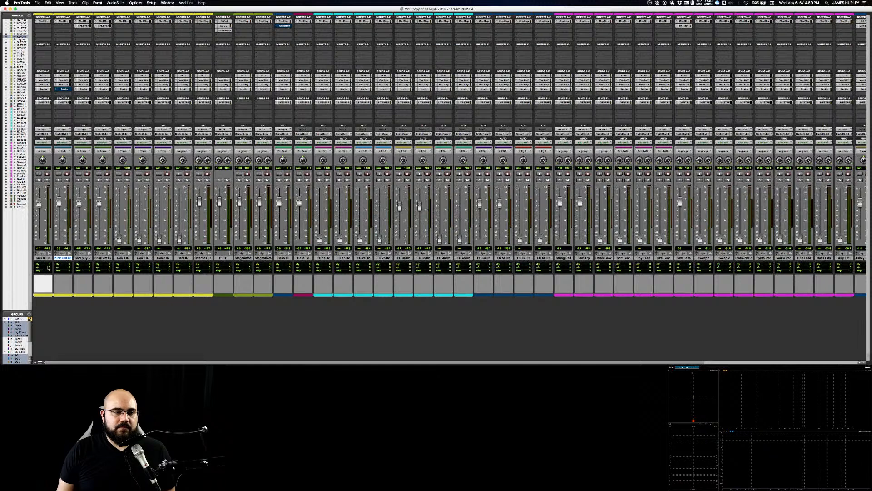
click(48, 259)
click(59, 259)
click(48, 259)
click(59, 259)
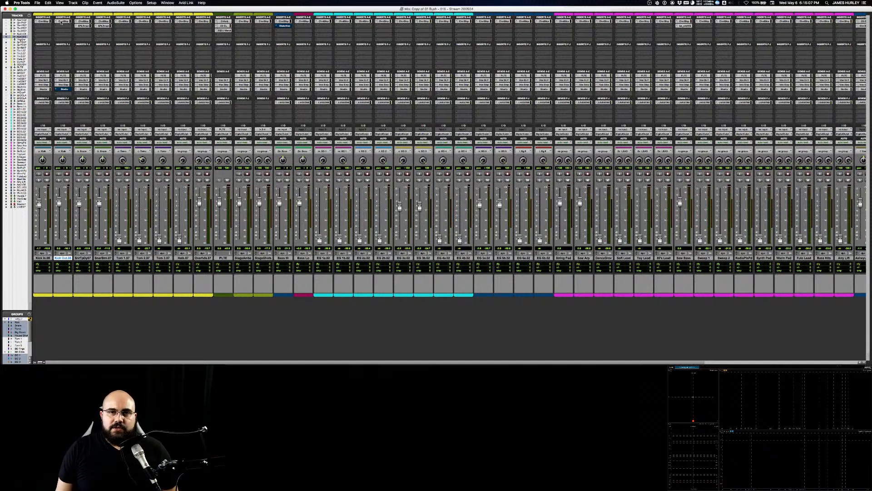
Step: Examine the EQ, filter and dynamics settings in the Kick Out track's Channel Strip and close the plug-in window
click(62, 22)
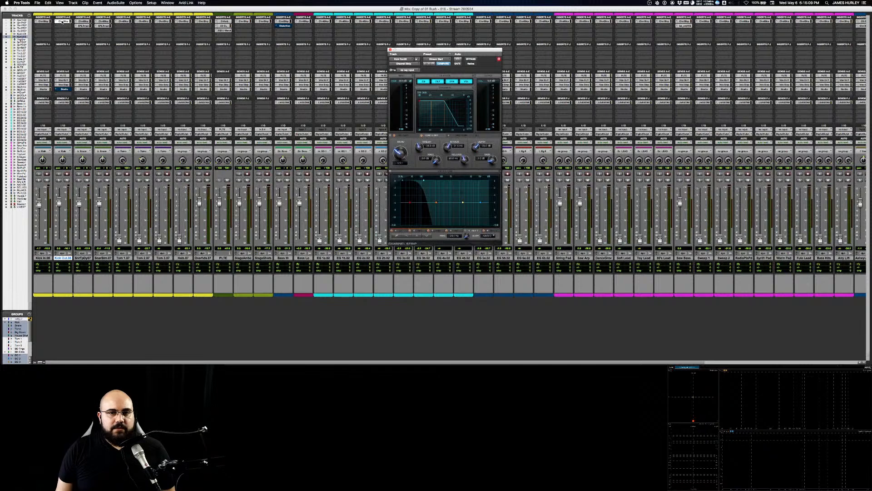
drag(495, 51, 304, 26)
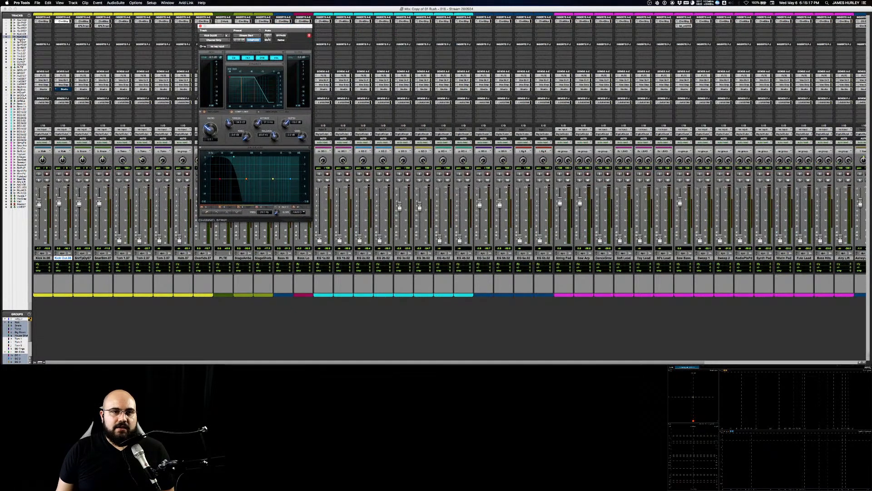
drag(237, 26, 236, 27)
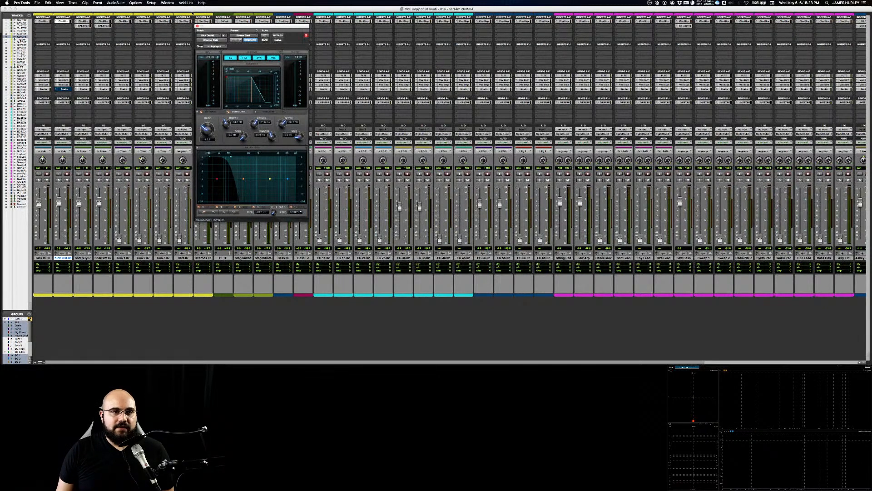
drag(210, 27, 146, 37)
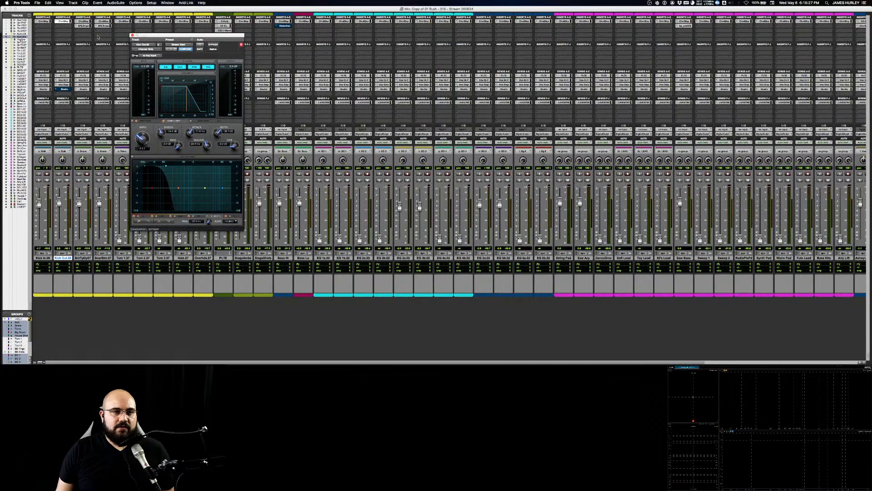
click(64, 23)
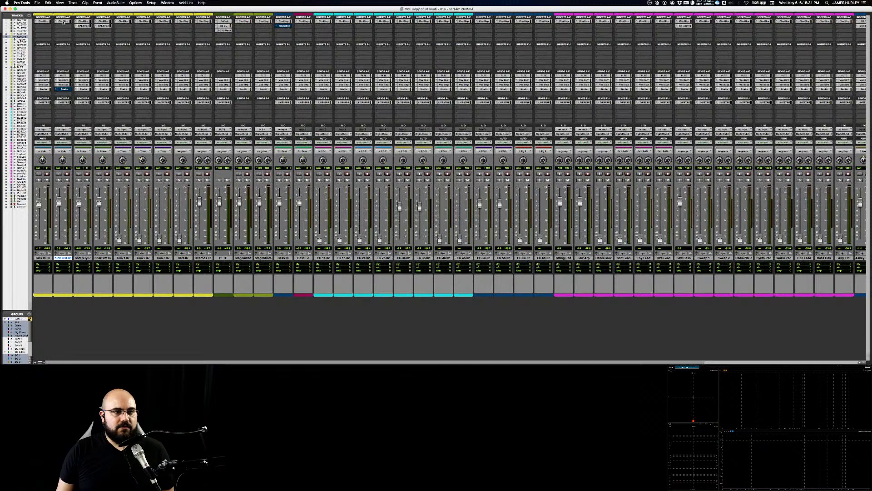
Step: Bypass the Channel Strip inserts and mute all the sends on the Kick In and Kick Out tracks
click(45, 22)
super+click(67, 76)
super+click(67, 81)
super+click(67, 85)
super+click(49, 90)
super+click(45, 102)
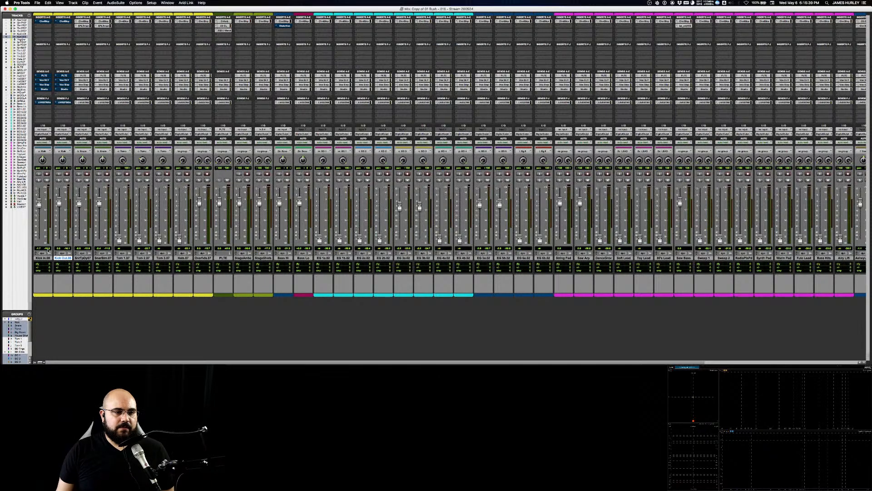
Step: Lower the Kick Out and Kick In faders all the way down
drag(58, 202, 59, 239)
drag(39, 203, 39, 240)
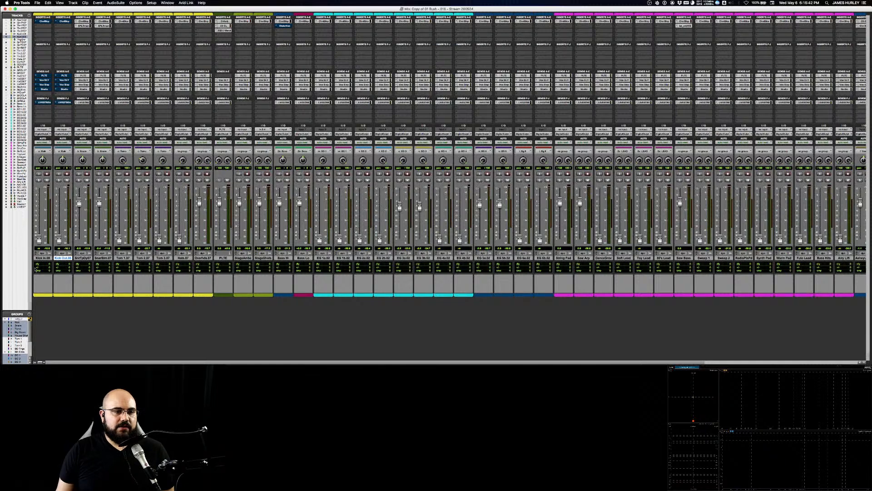
Step: Switch off the EQ, filter, dynamics and volume sections in Kick In's Channel Strip, and take the plug-in out of bypass
click(43, 21)
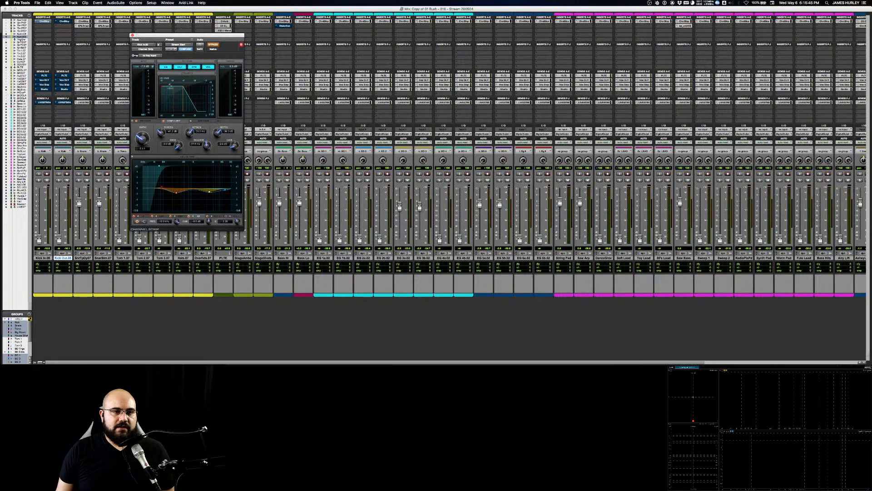
click(168, 68)
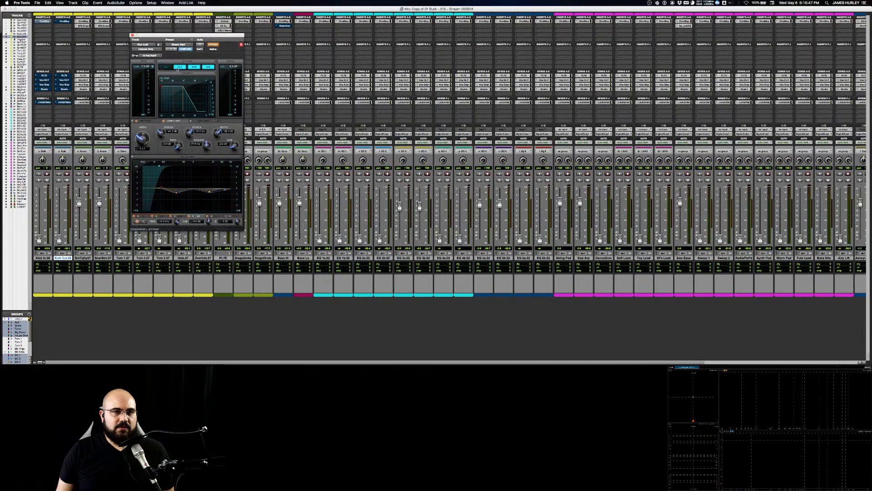
click(184, 67)
click(194, 68)
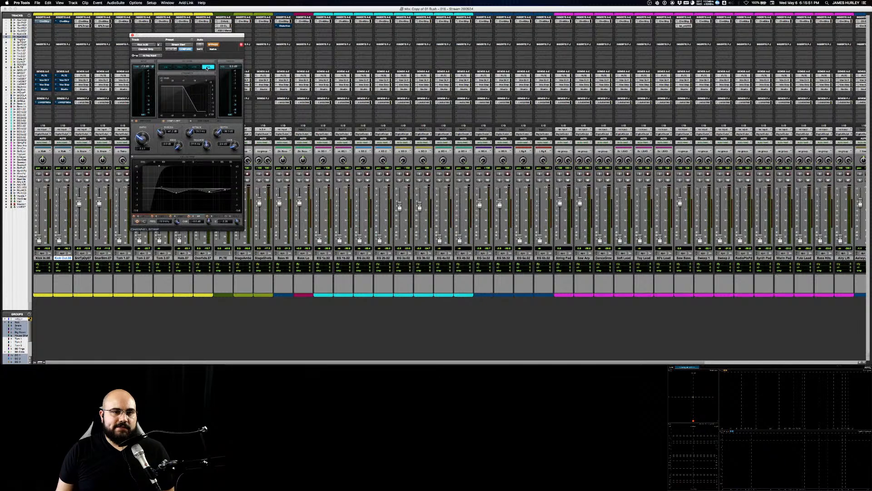
click(207, 68)
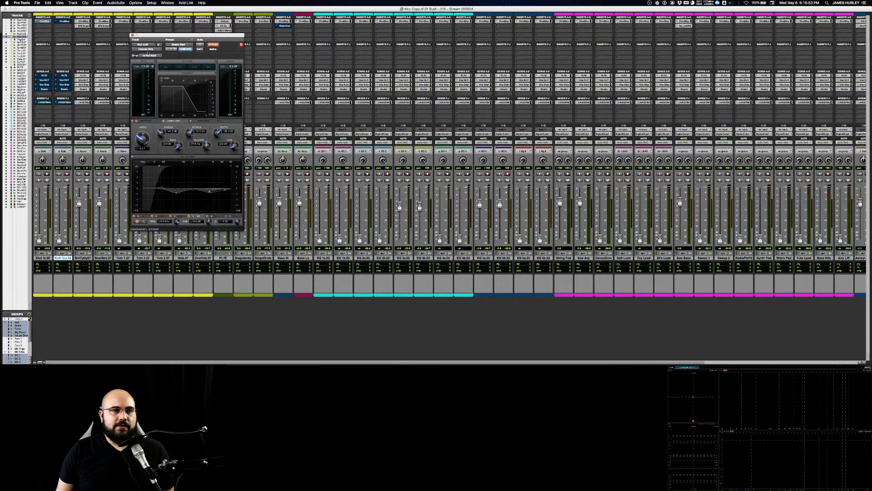
click(213, 45)
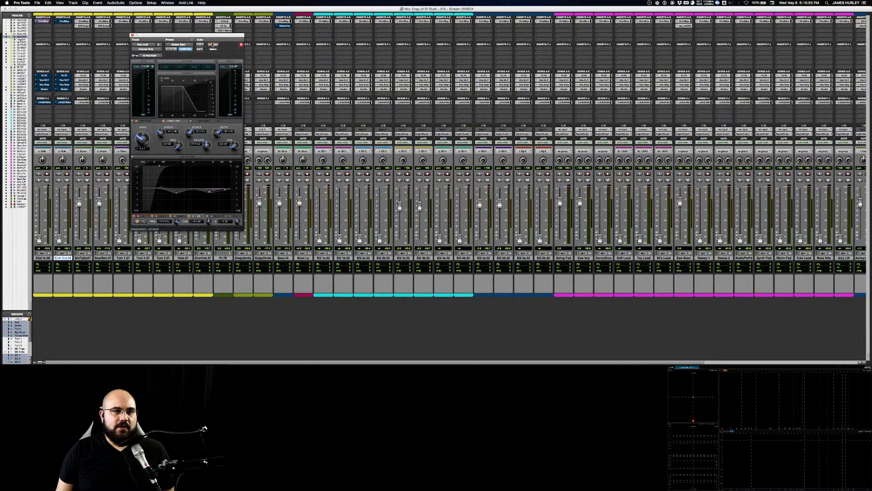
Step: Switch off the EQ, filter, dynamics and volume sections in Kick Out's Channel Strip, take it out of bypass and close the plug-in window
click(62, 20)
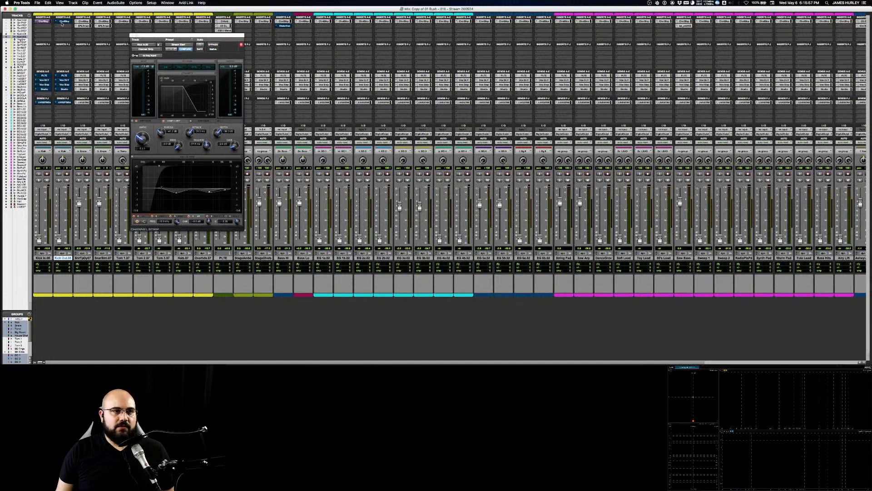
click(63, 21)
click(165, 67)
click(180, 66)
click(194, 67)
click(208, 67)
click(213, 45)
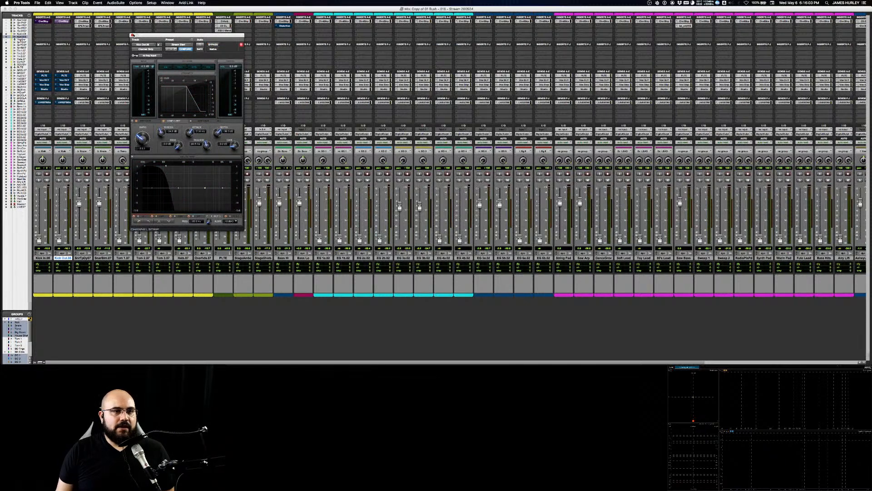
click(133, 35)
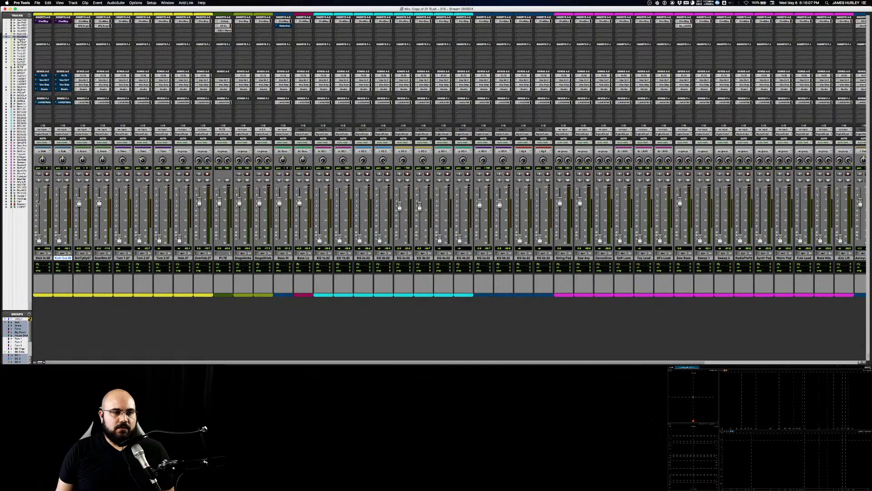
Step: Solo the Kick In and Kick Out tracks together
click(39, 181)
drag(381, 362, 861, 358)
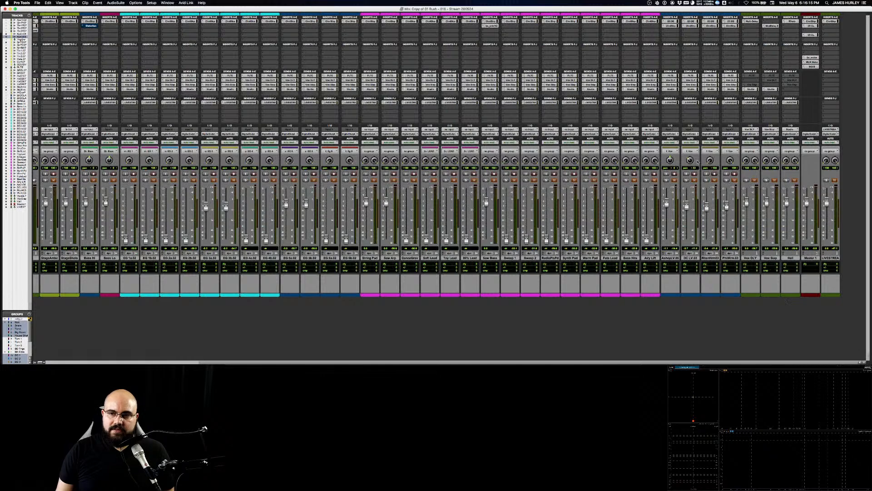
drag(669, 362, 435, 362)
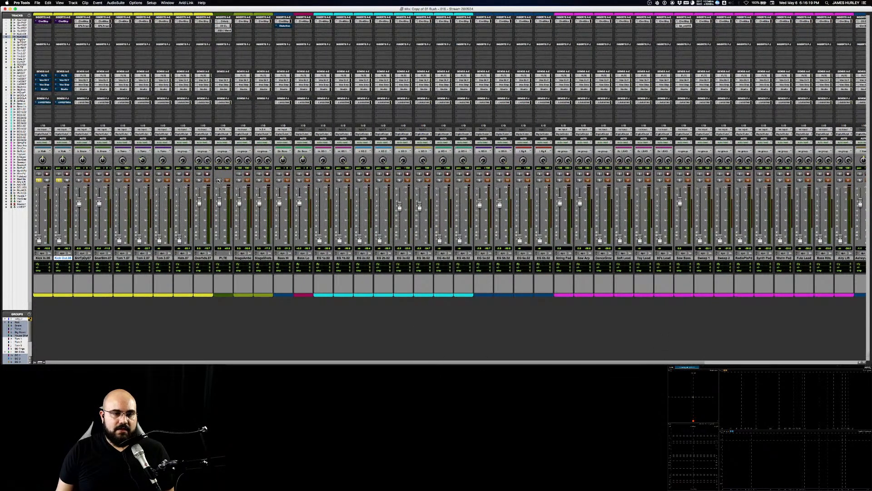
Step: Start playback, suspend all mix groups and raise the Kick In fader on its own
key(space)
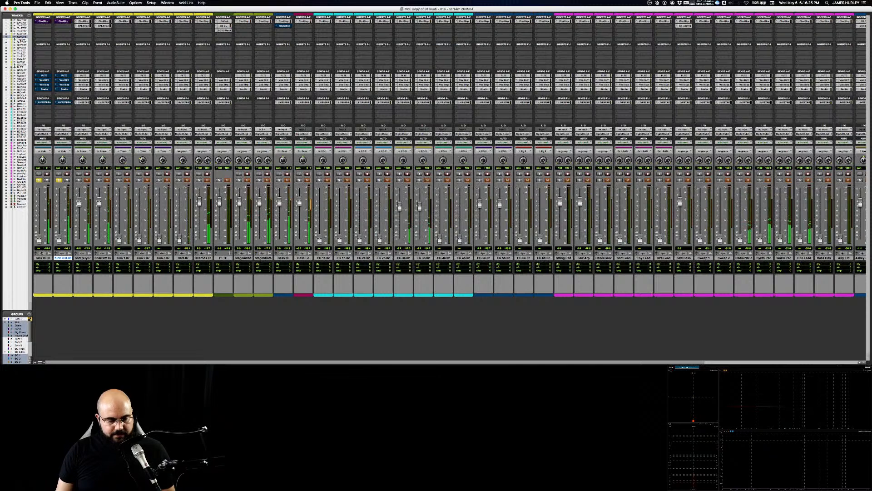
key(super+shift+g)
drag(39, 241, 38, 203)
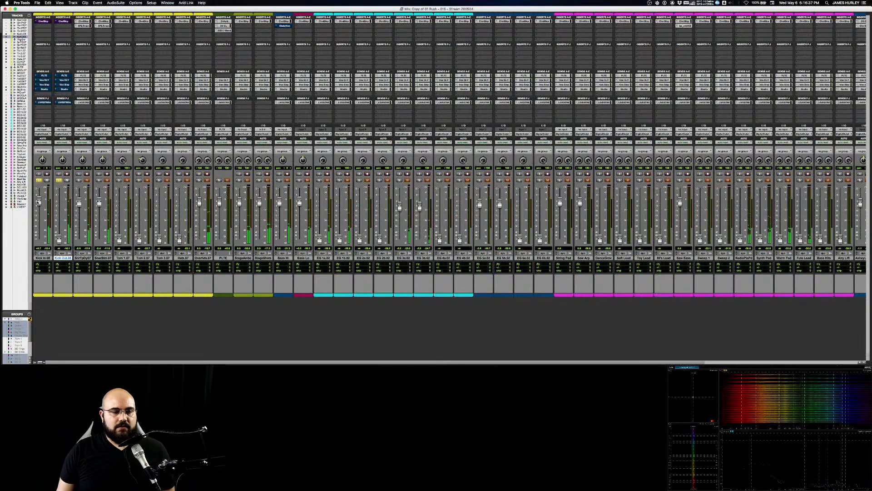
Step: Bypass the processing plug-ins inserted on the Master 1 track
scroll(545, 346, right, 5)
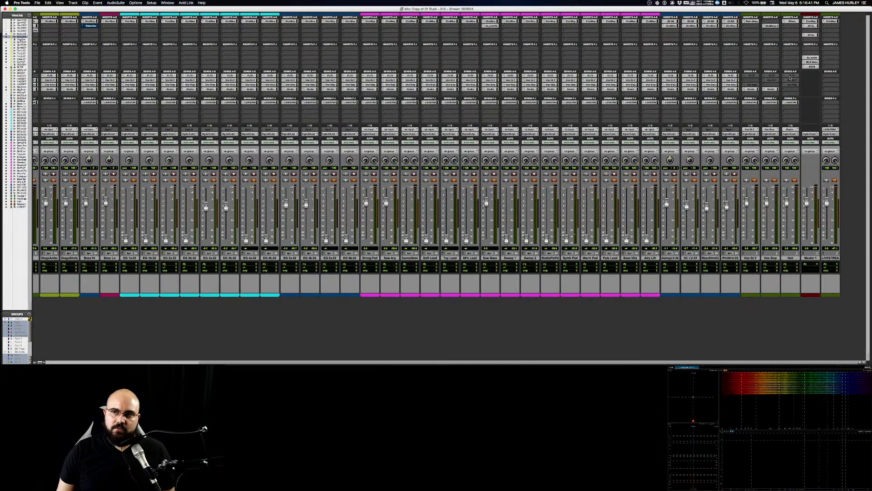
super+click(814, 21)
super+click(813, 26)
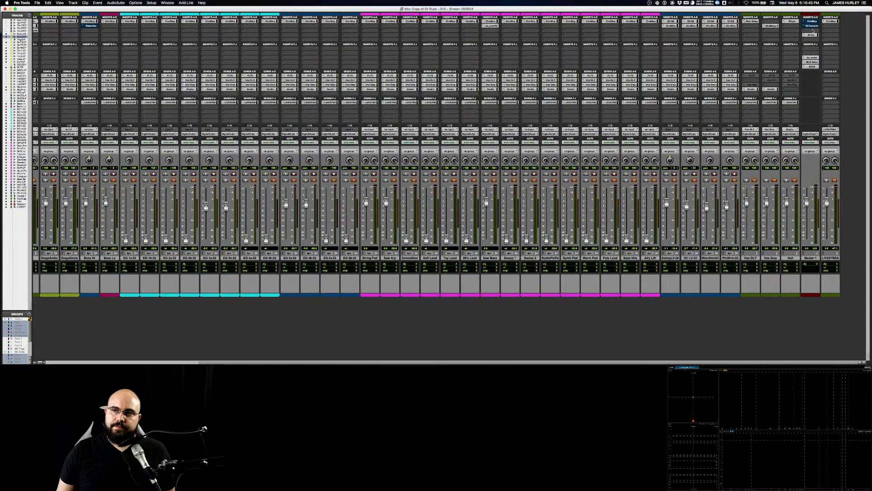
super+click(812, 35)
super+click(812, 57)
super+click(812, 62)
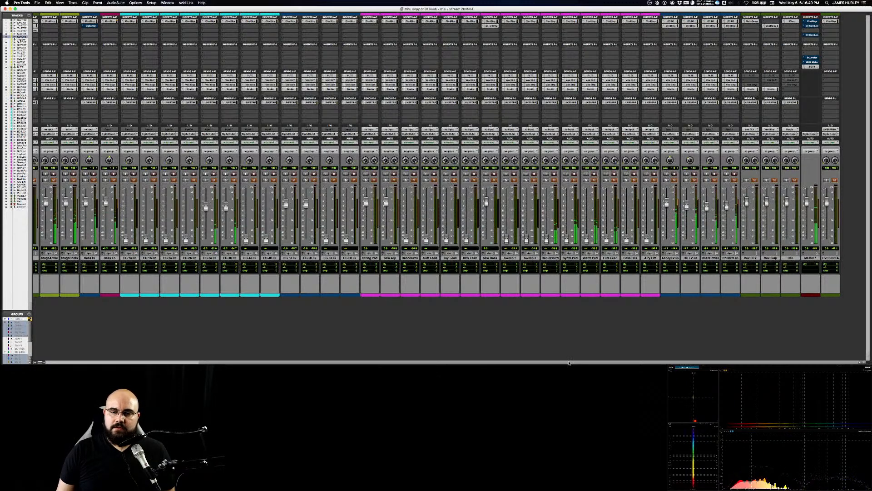
scroll(345, 351, left, 10)
scroll(201, 362, right, 10)
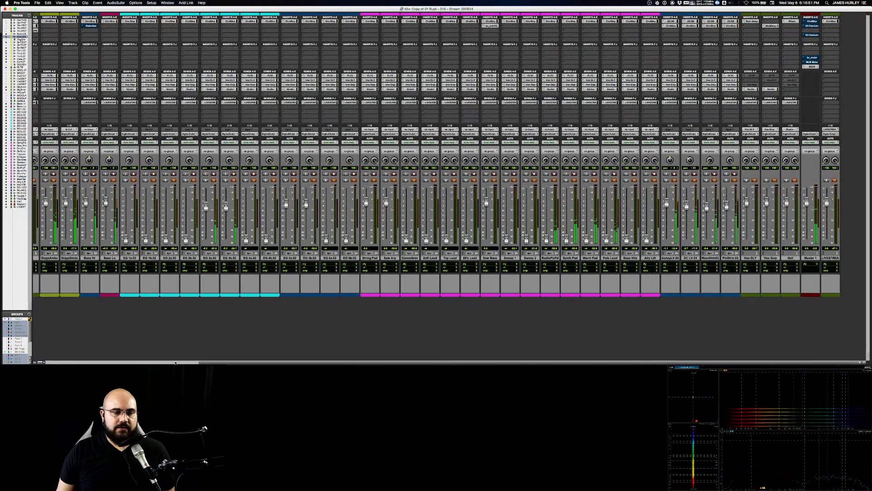
scroll(201, 362, left, 10)
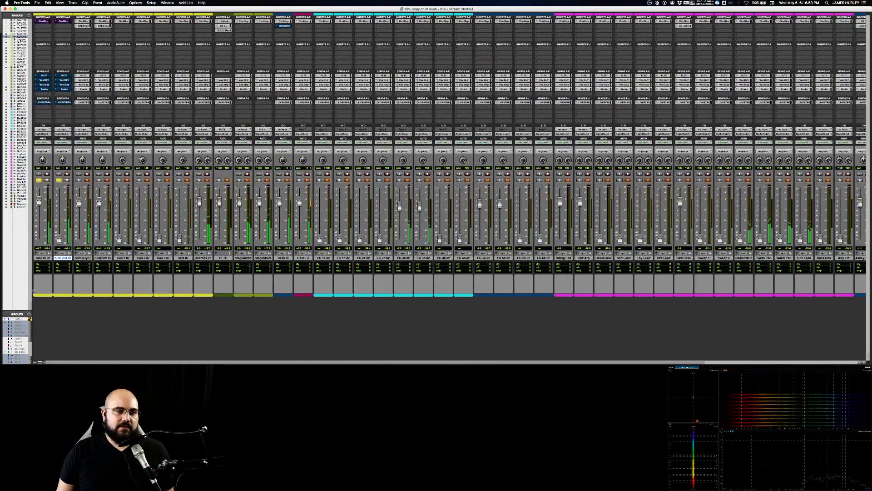
Step: Lower the Kick In fader somewhat and raise the Master 1 fader
mouse_move(38, 204)
mouse_down()
mouse_move(38, 191)
mouse_move(38, 212)
mouse_up()
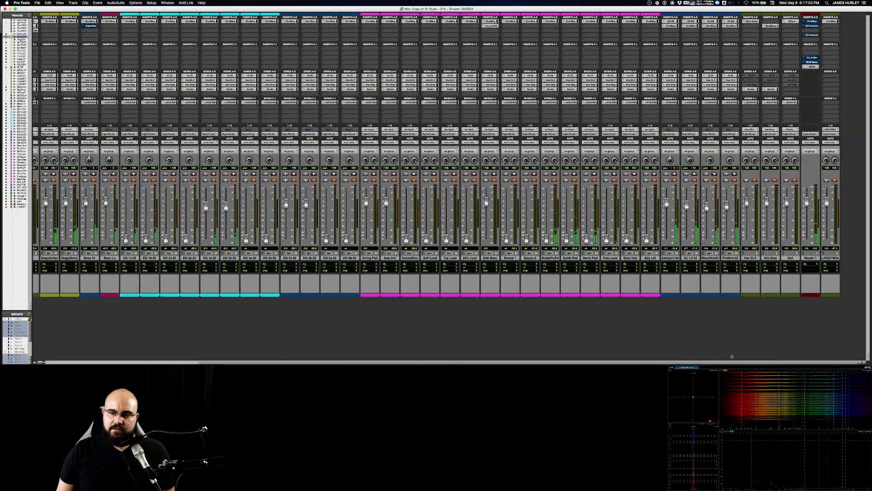
drag(805, 211, 808, 196)
drag(736, 362, 42, 287)
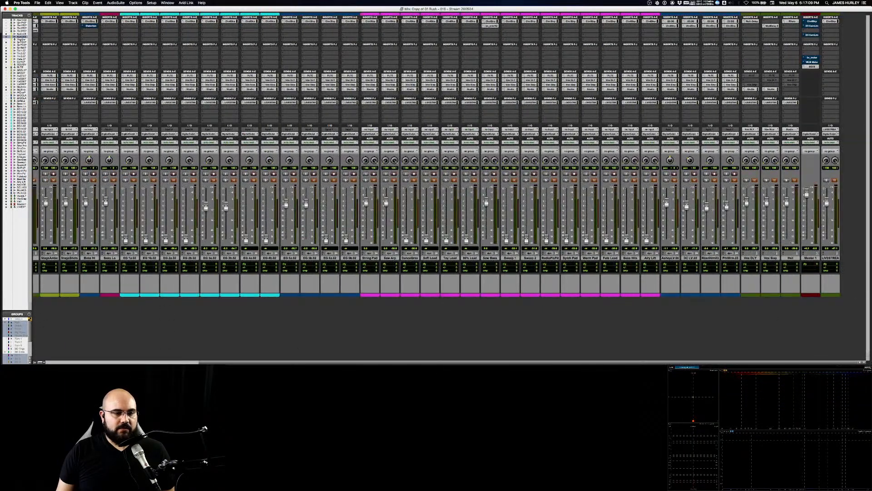
click(176, 363)
Step: Play the session and raise the Kick In fader again until the soloed kick has a suitable level
key(space)
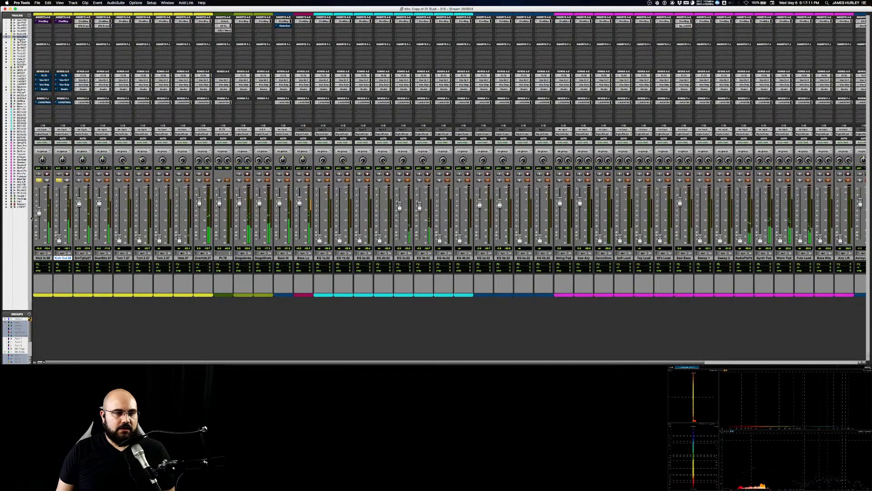
drag(39, 211, 40, 202)
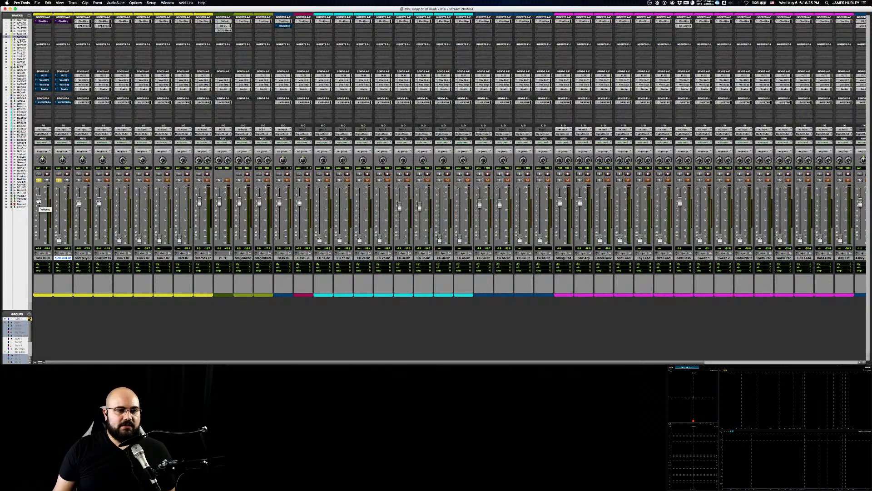
drag(39, 203, 39, 200)
Step: Flatten the EQ bands in Kick In's Channel Strip and return the high-pass filter to its lowest cutoff
click(45, 21)
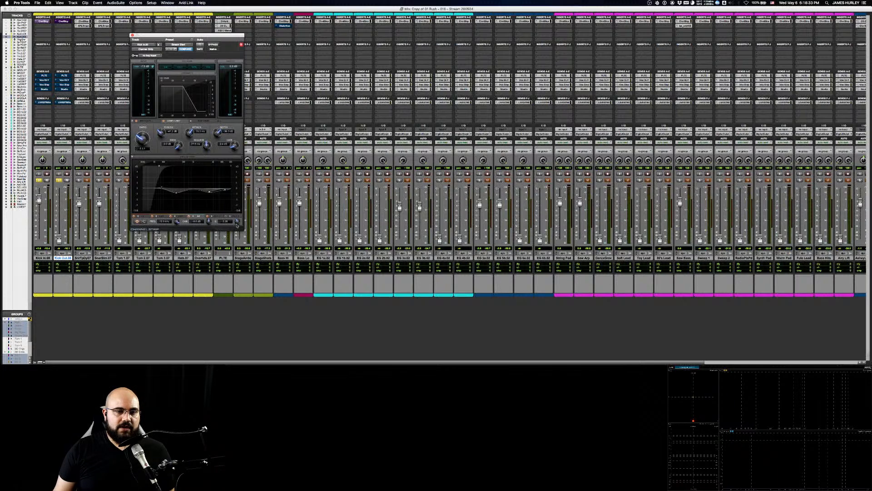
drag(210, 223, 212, 219)
click(212, 216)
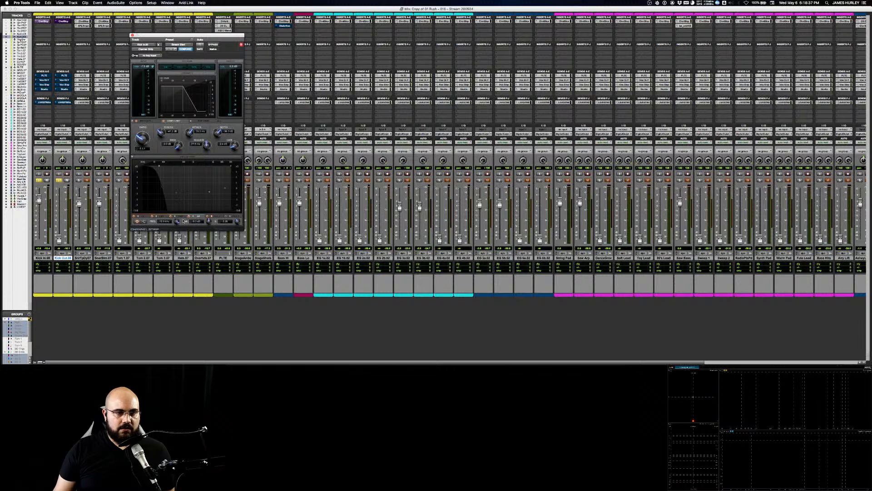
click(164, 216)
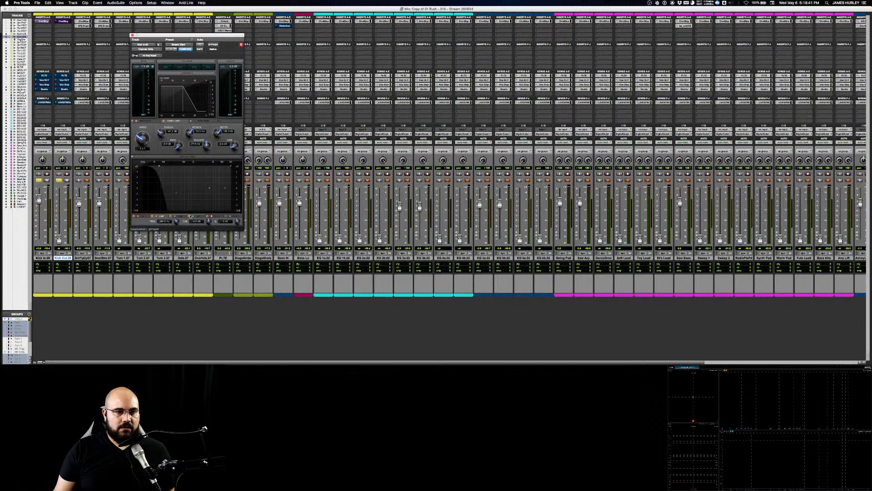
click(142, 218)
click(179, 217)
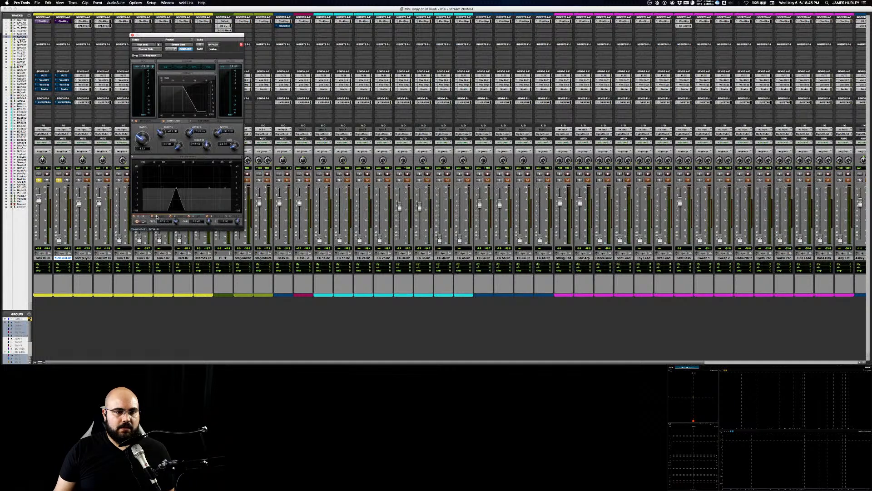
click(162, 217)
click(147, 217)
click(175, 217)
click(175, 217)
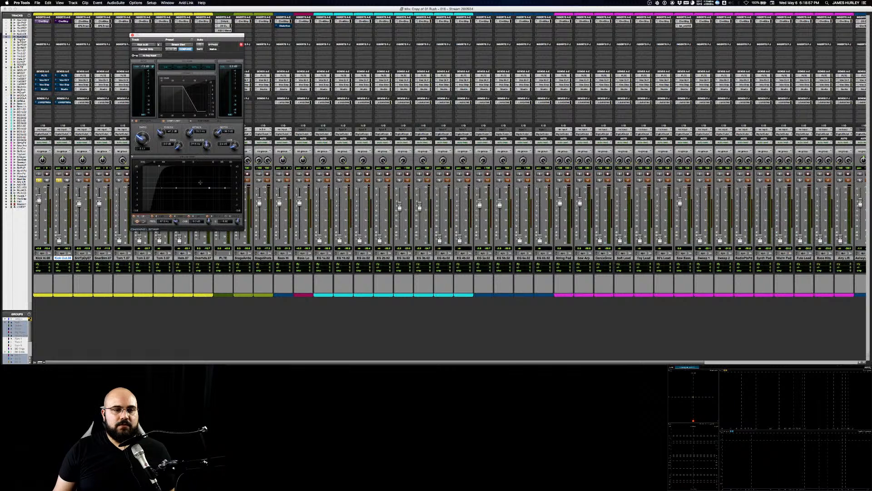
click(204, 216)
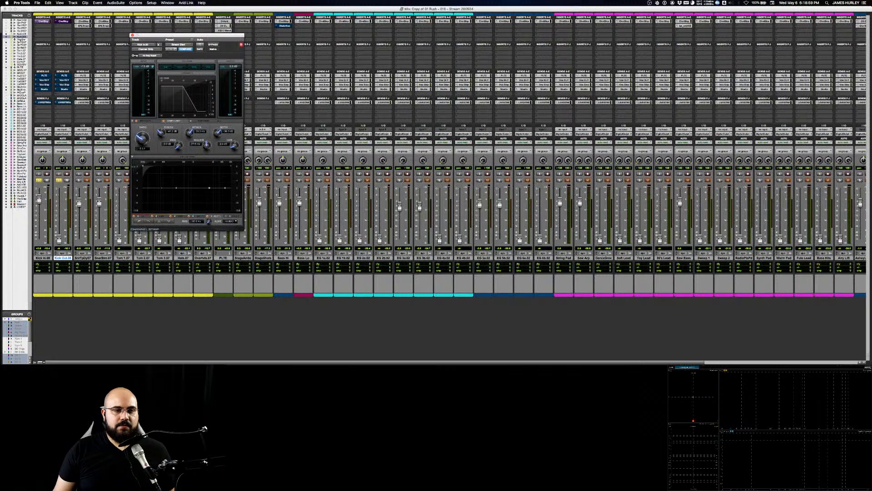
Step: Enable the EQ section in Kick In's Channel Strip and raise the Kick In fader slightly during playback
click(166, 68)
key(space)
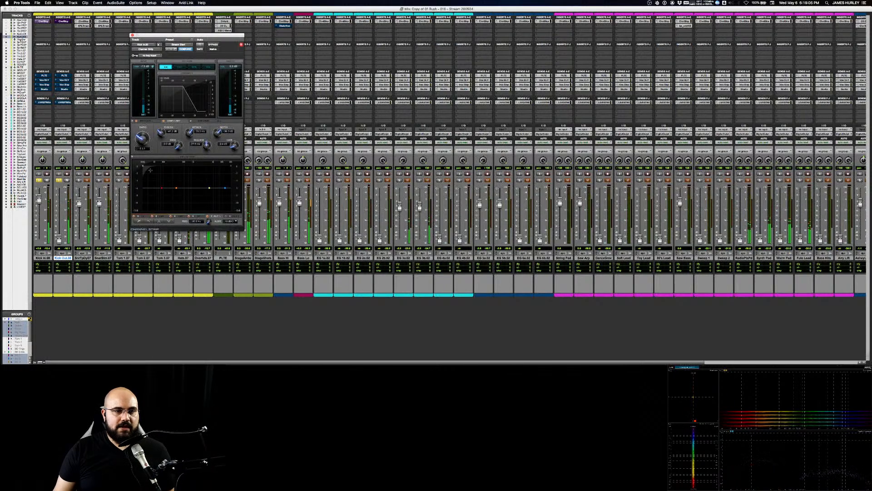
drag(40, 198, 41, 195)
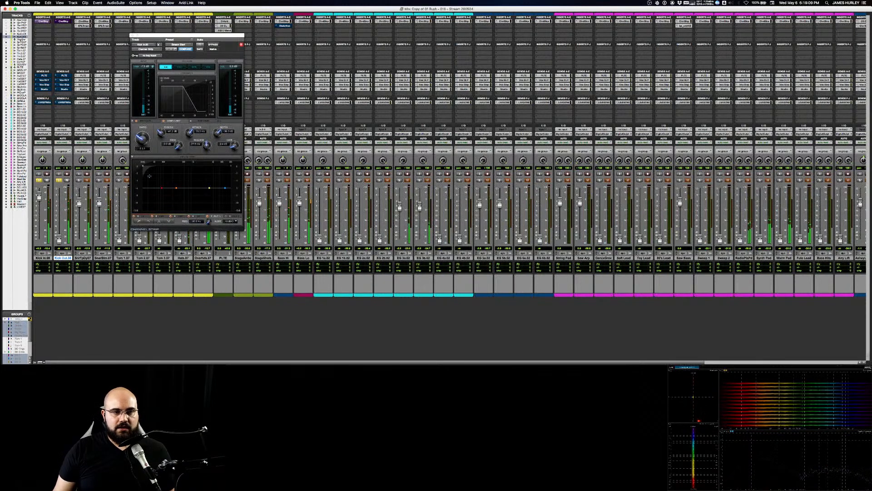
Step: Sweep Kick In's high-pass cutoff upward during playback, decline the incoming FaceTime call and stop playback
drag(143, 165, 143, 166)
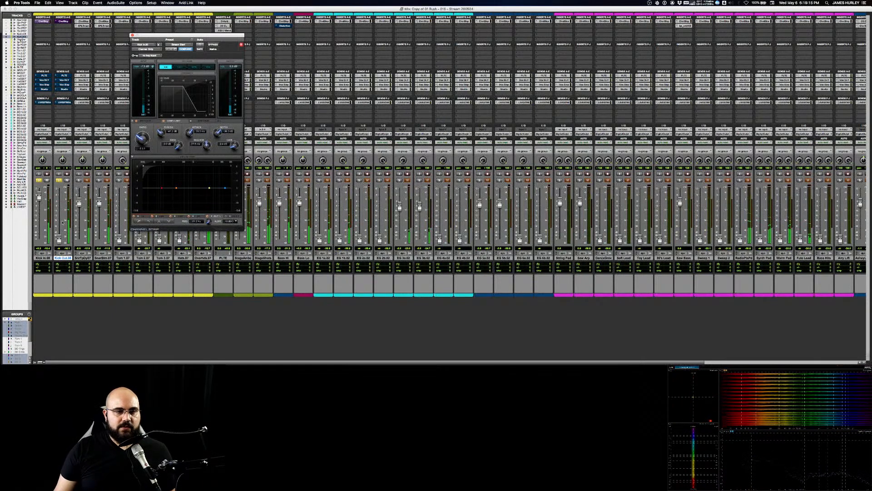
drag(144, 166, 157, 168)
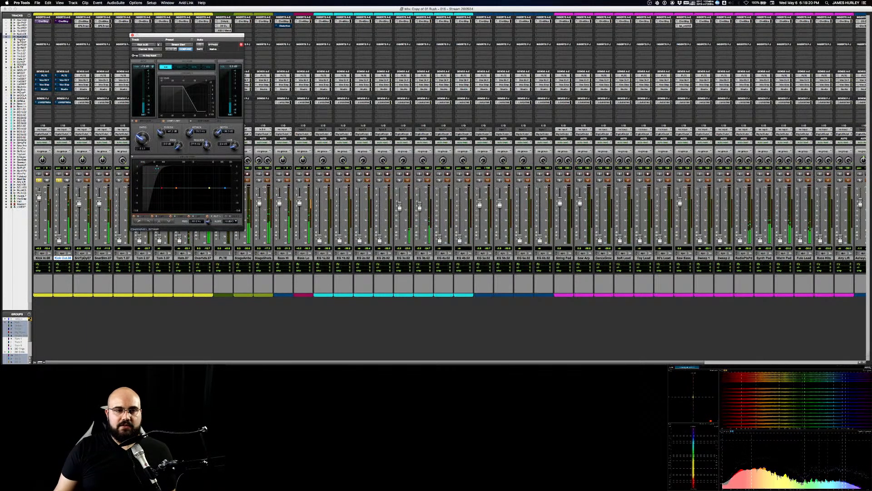
drag(158, 168, 162, 167)
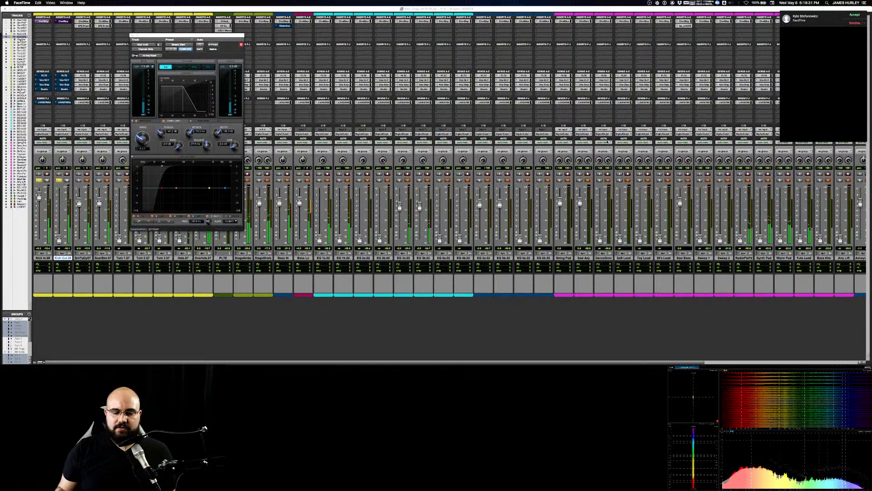
click(855, 23)
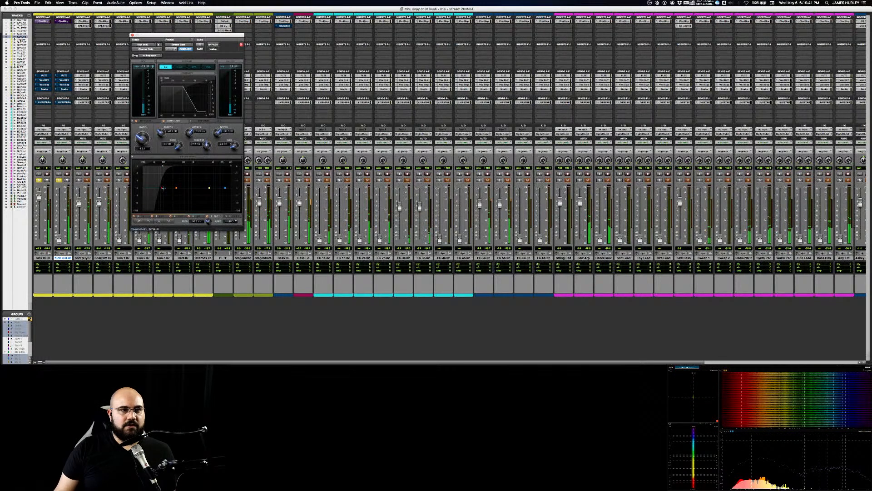
drag(160, 167, 161, 166)
key(space)
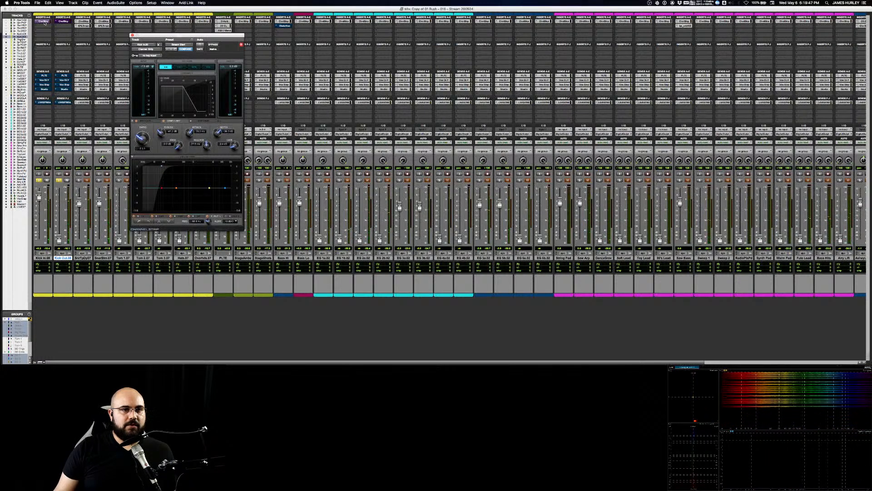
super+click(45, 22)
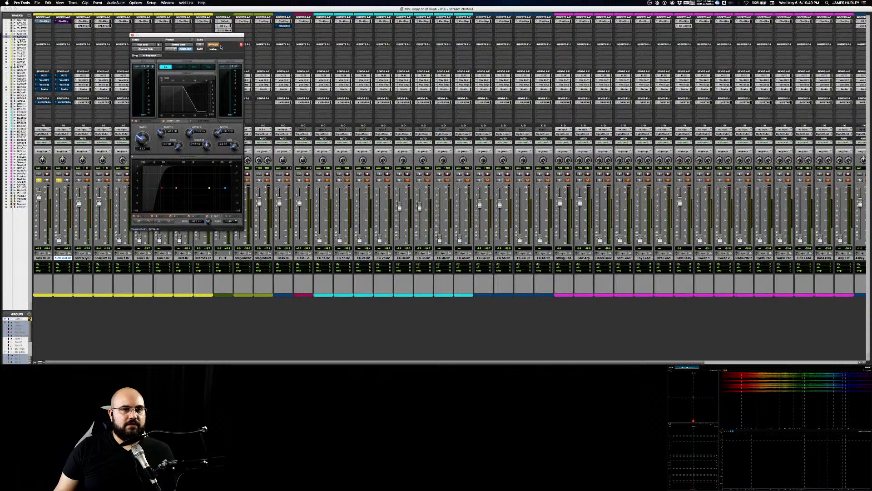
click(183, 68)
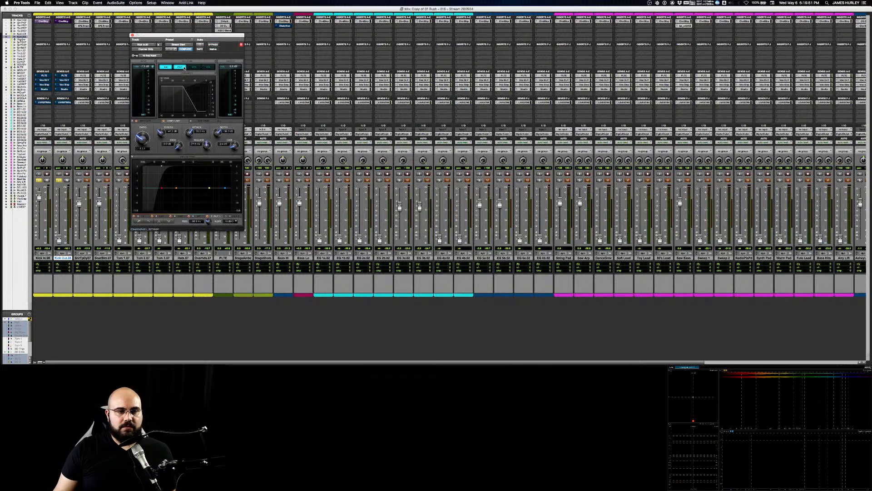
click(195, 67)
click(195, 68)
click(182, 68)
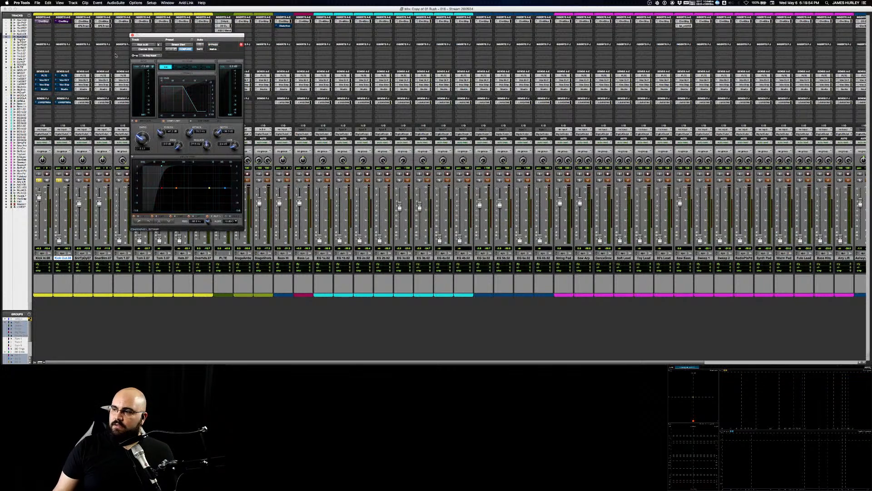
Step: Resume playback, enable the filter section in Kick In's Channel Strip and adjust the high-pass cutoff by ear
key(space)
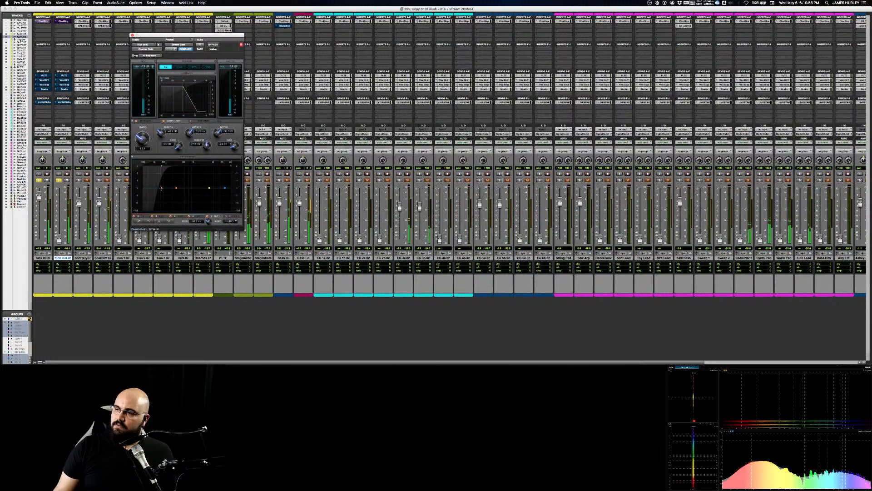
mouse_move(164, 167)
mouse_down()
mouse_move(186, 167)
mouse_move(168, 166)
mouse_up()
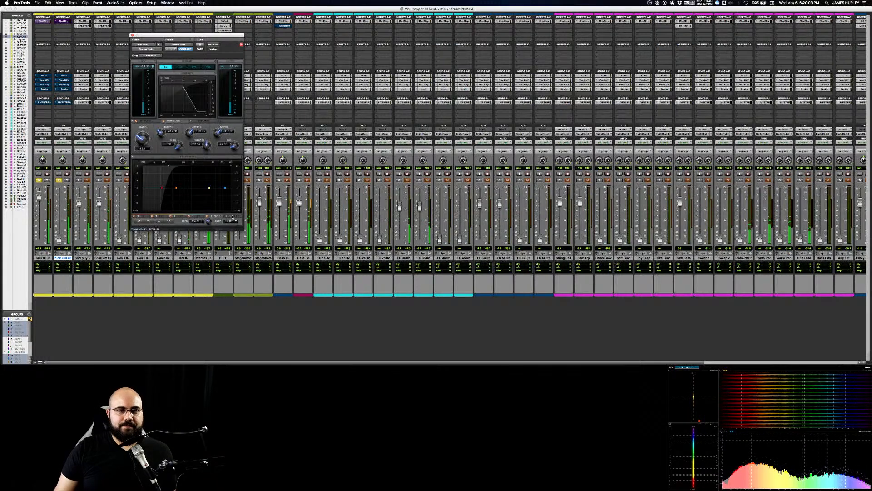
click(181, 67)
drag(164, 164, 161, 166)
drag(160, 166, 160, 165)
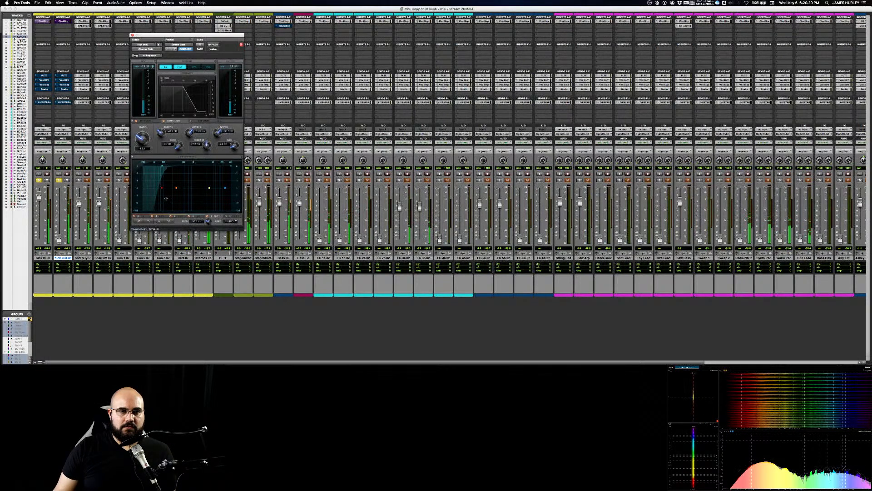
Step: Shape Kick In's EQ by ear with a low-end boost, a slight low-mid dip, a high-mid cut and a small high boost
drag(161, 187, 162, 166)
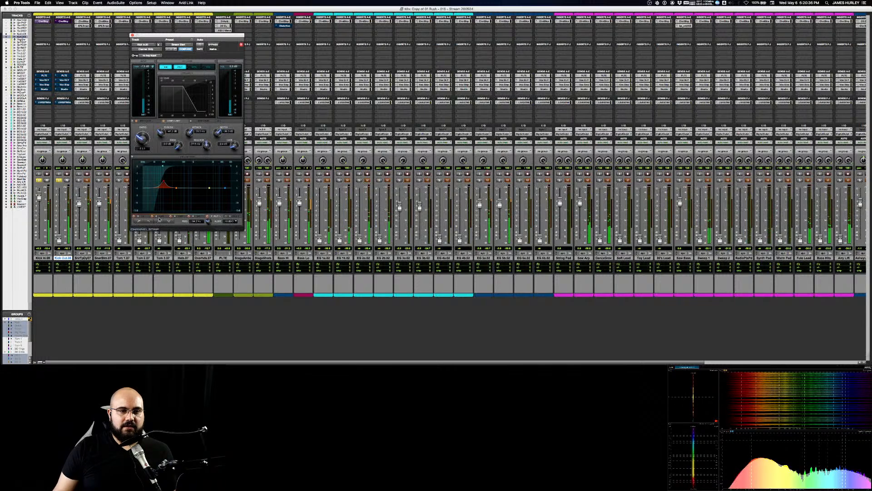
click(143, 217)
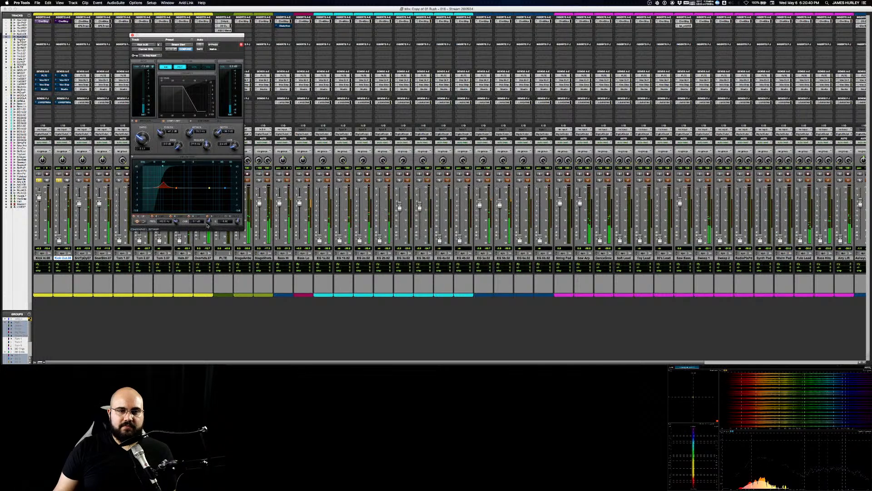
mouse_move(209, 188)
mouse_down()
mouse_move(215, 176)
mouse_move(213, 195)
mouse_up()
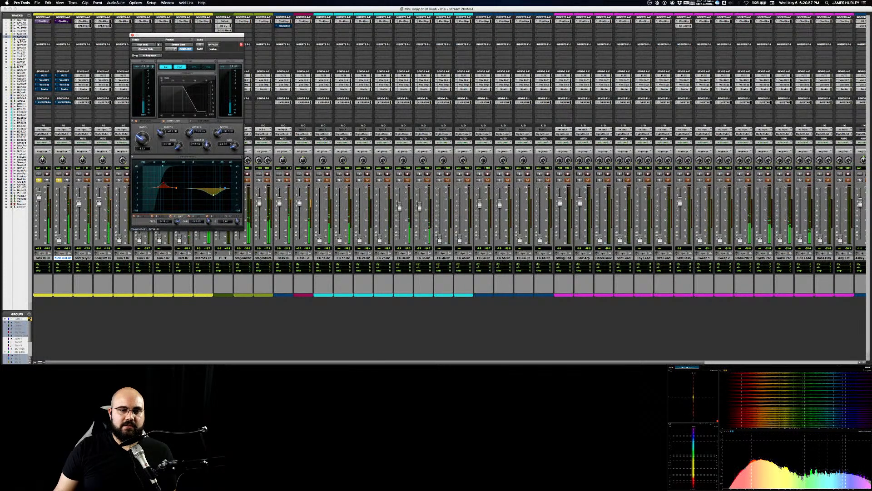
drag(226, 187, 228, 184)
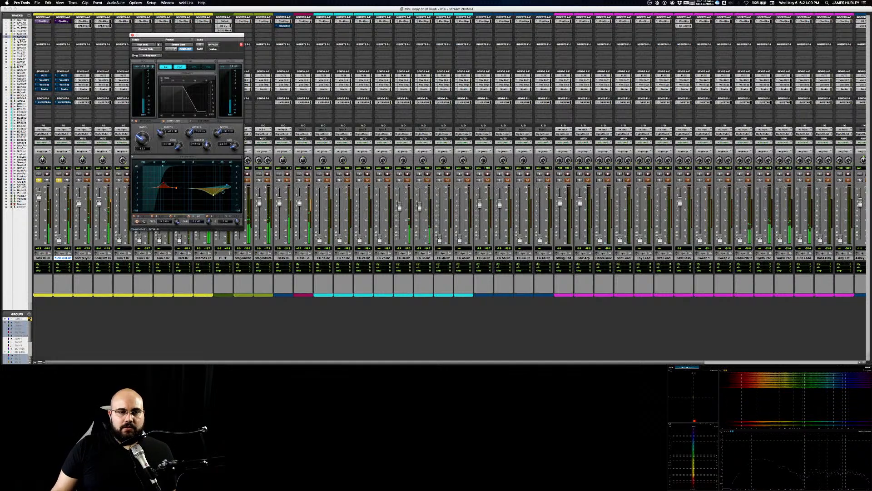
mouse_move(176, 187)
mouse_down()
mouse_move(177, 178)
mouse_move(177, 192)
mouse_up()
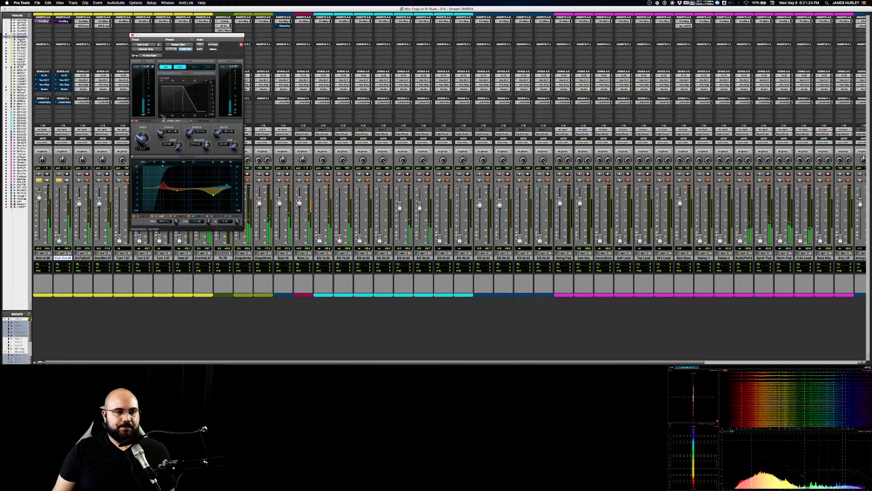
Step: Pull Kick In's fader all the way down, open Kick Out's Channel Strip and raise Kick Out's fader
drag(40, 197, 49, 239)
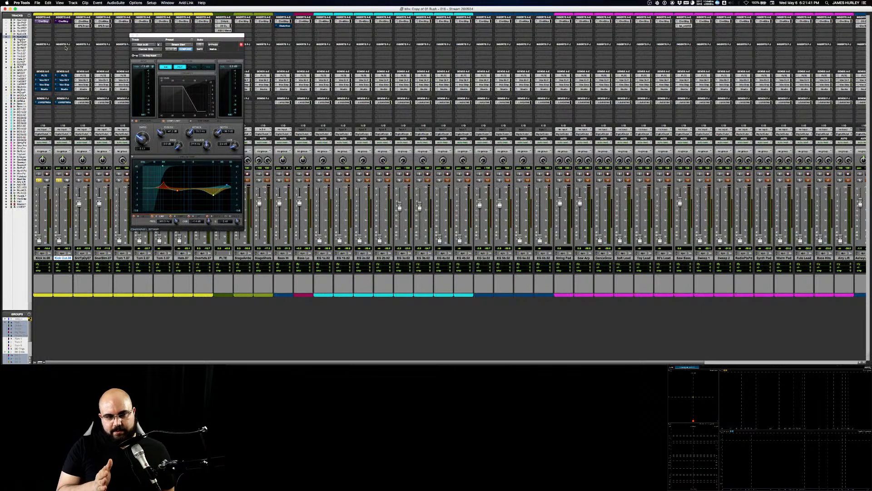
click(64, 21)
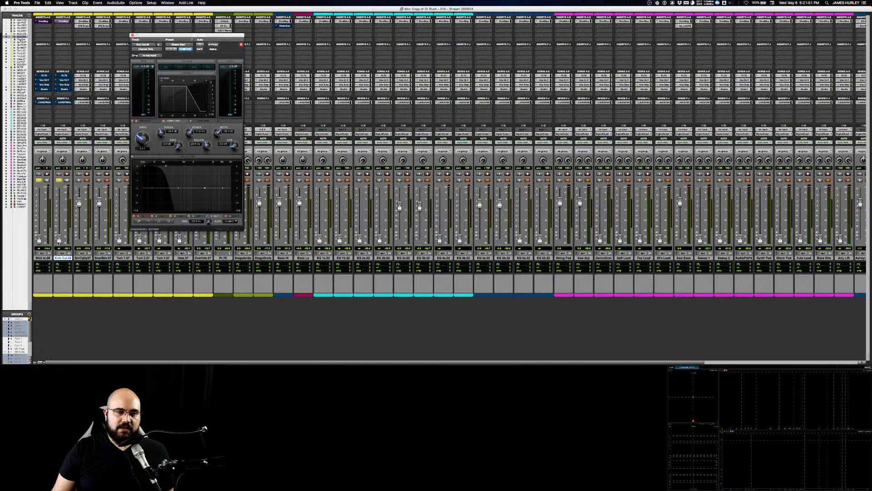
drag(59, 242, 59, 200)
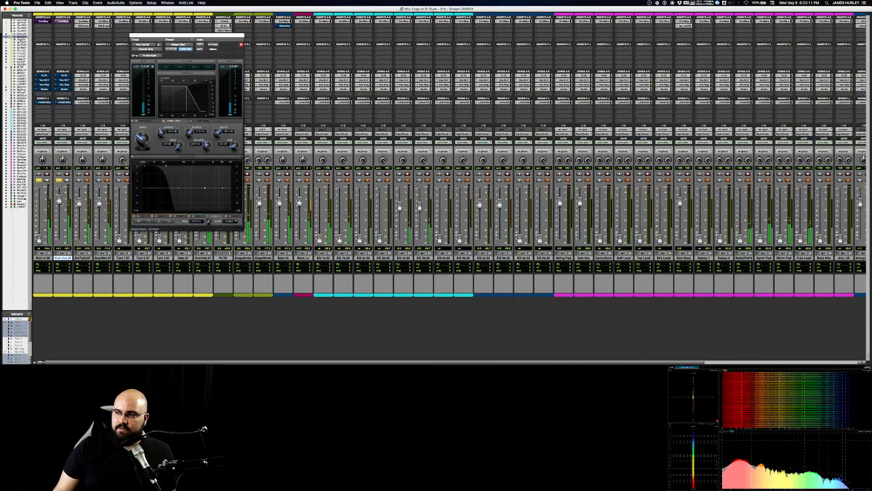
Step: Low-pass Kick Out down to its low end in the Channel Strip during playback, and pull its fader back down
drag(174, 170, 218, 167)
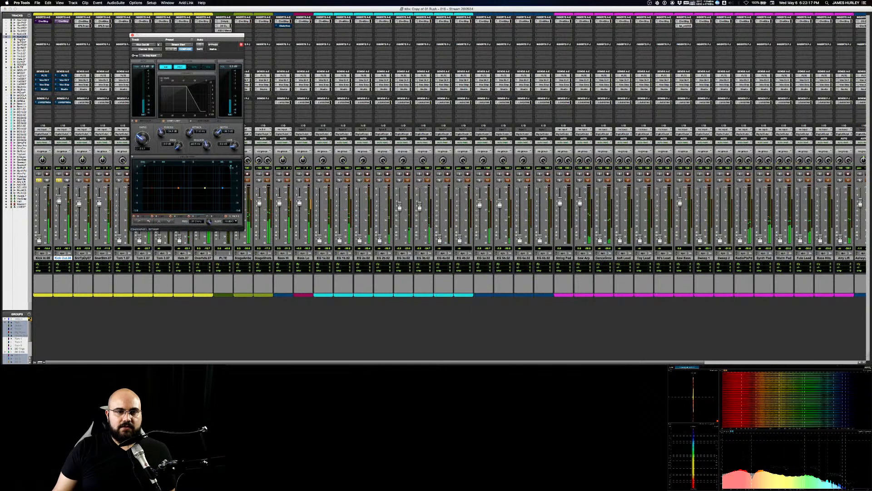
drag(230, 165, 162, 166)
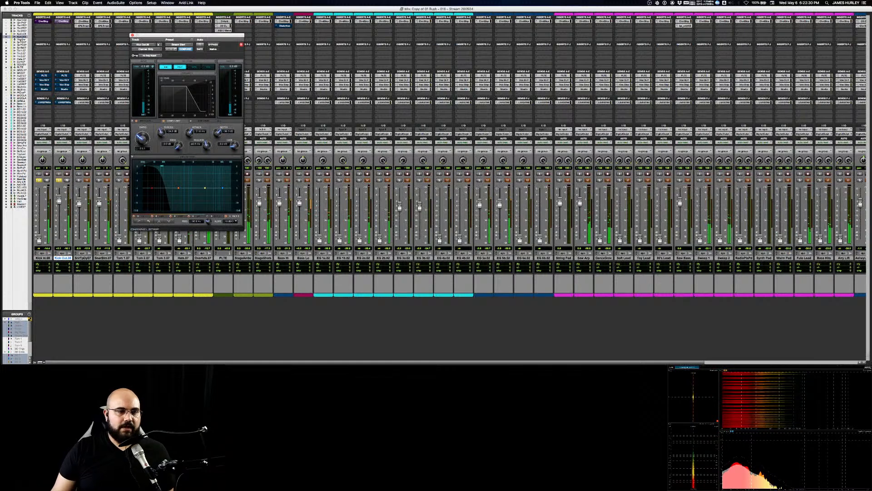
drag(58, 201, 59, 274)
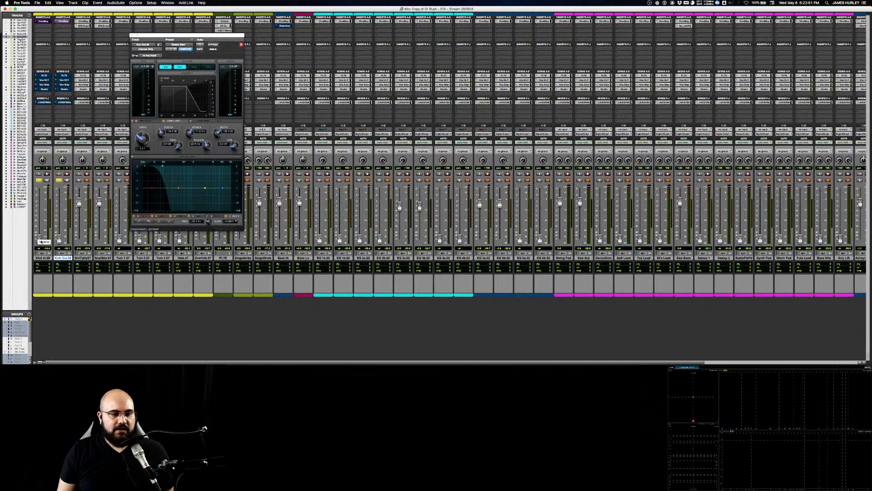
Step: Blend Kick In and Kick Out by raising both faders during playback, and invert Kick Out's input polarity
drag(39, 240, 41, 201)
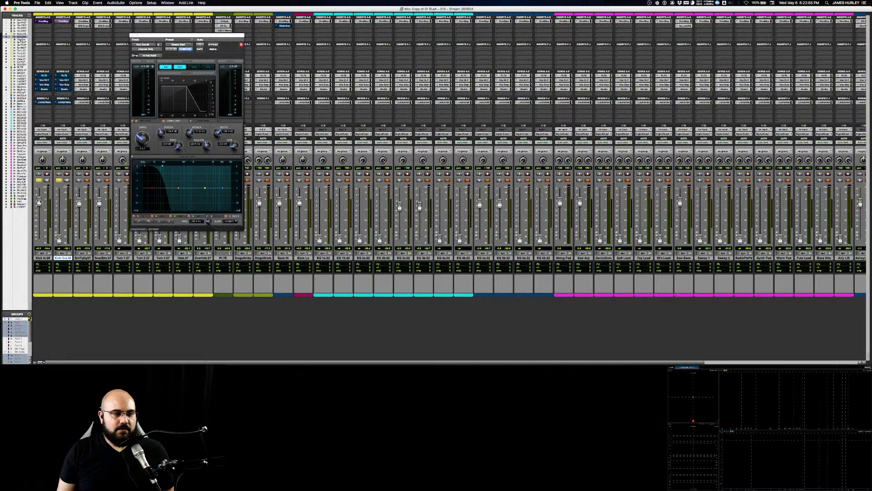
key(space)
drag(58, 241, 62, 207)
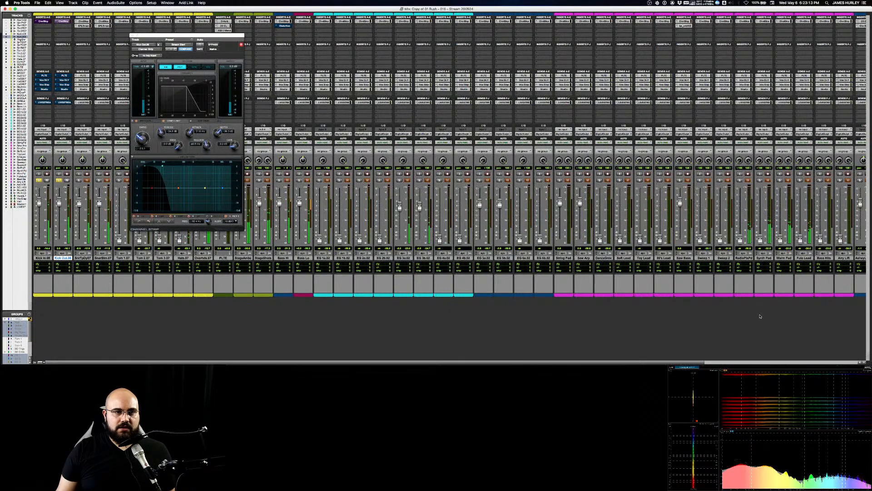
click(154, 67)
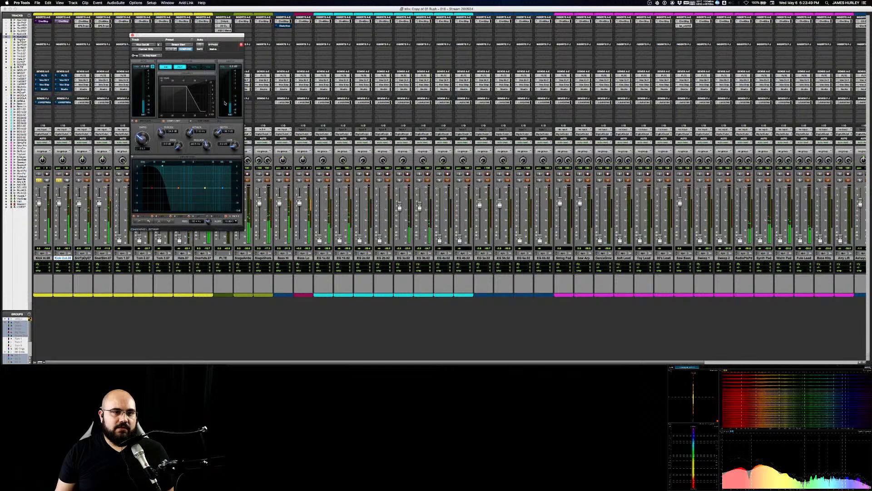
Step: Enable the dynamics section in both Kick Out's and Kick In's Channel Strips and adjust Kick In's compressor release by ear
click(194, 67)
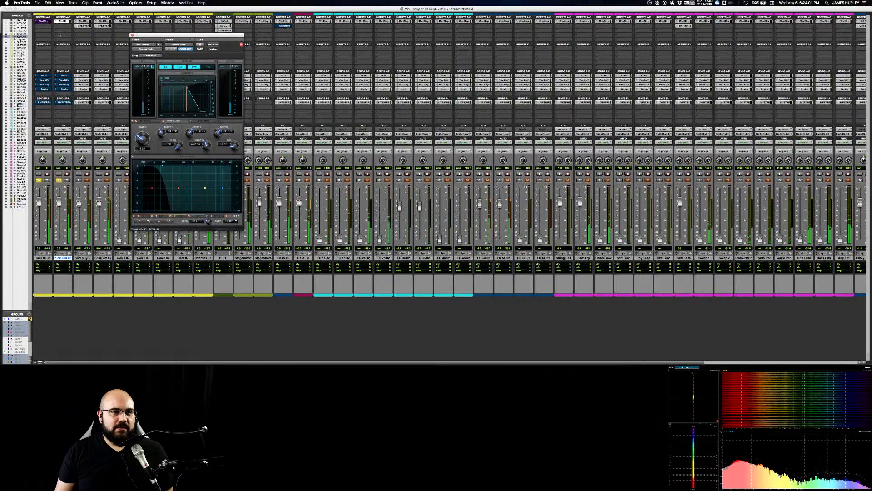
click(44, 22)
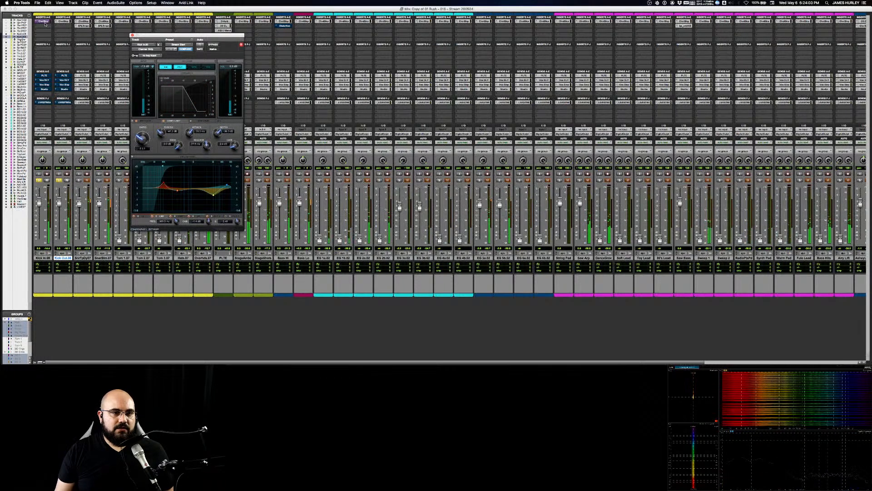
click(194, 68)
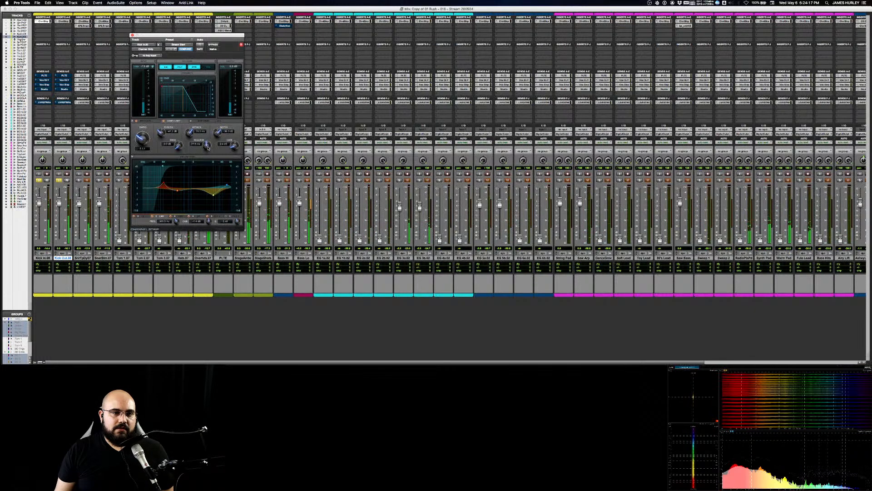
drag(208, 146, 206, 145)
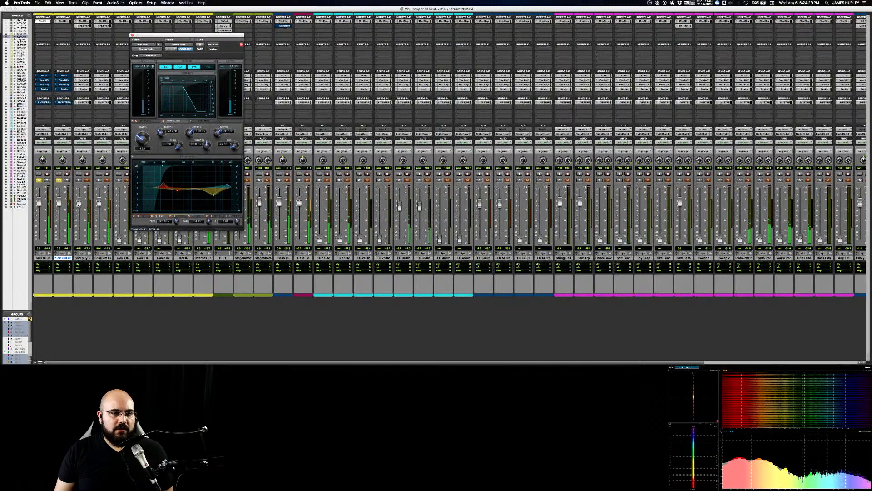
Step: Check the kick blend with Kick Out's mute, review Kick Out's compressor view and close its Channel Strip
click(66, 181)
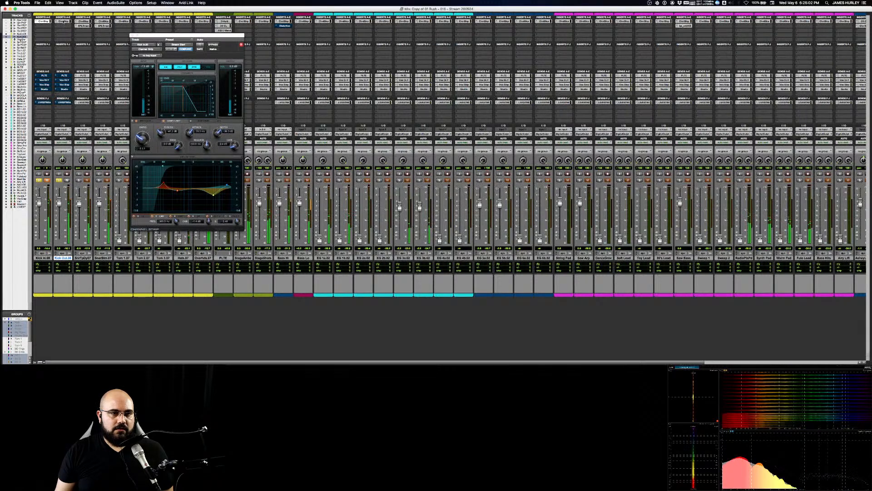
click(63, 21)
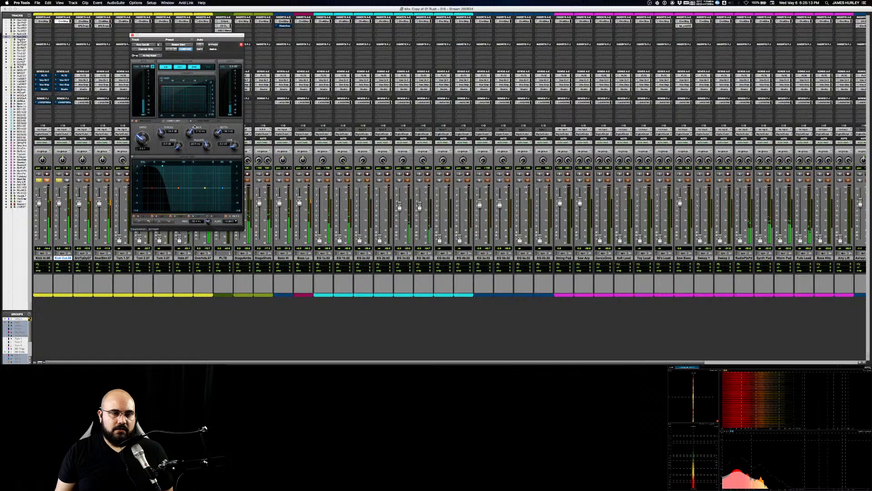
click(164, 121)
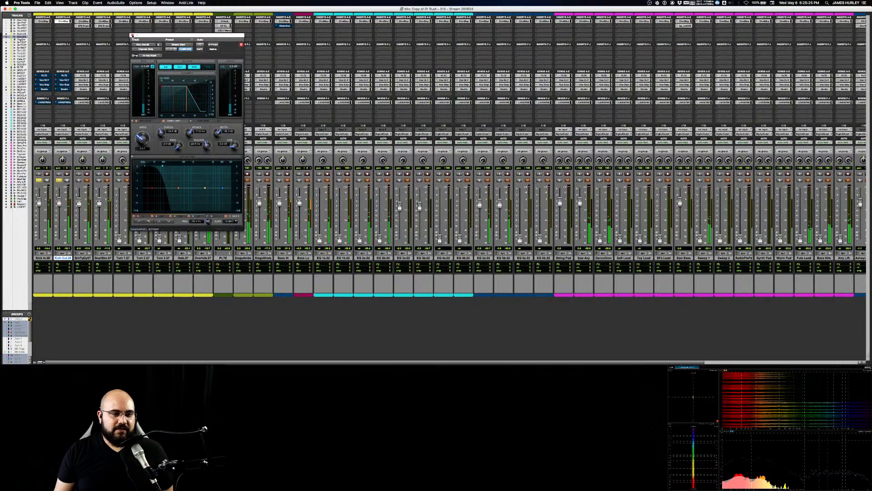
click(132, 36)
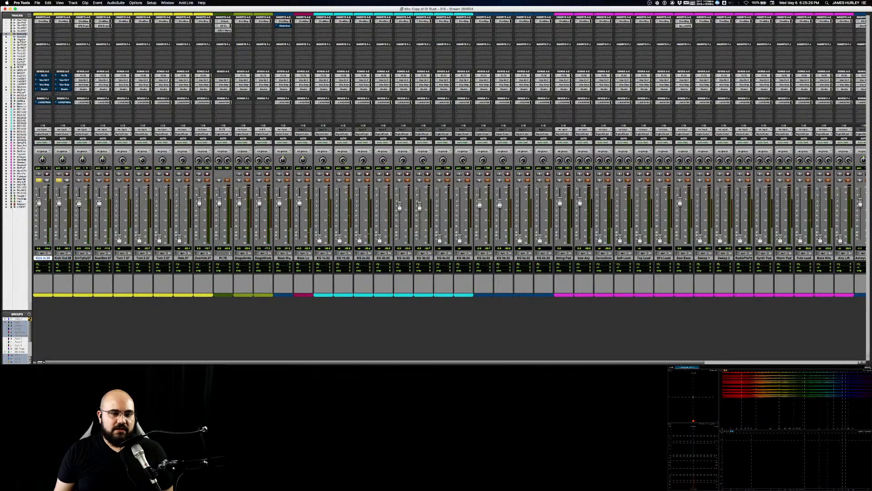
Step: Solo the overheads and both snare tracks together with the kicks and play the drums
click(202, 257)
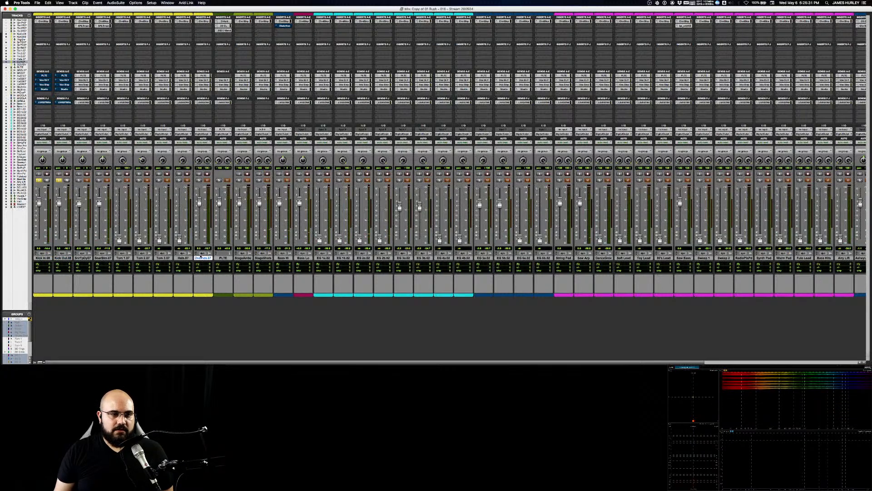
click(199, 180)
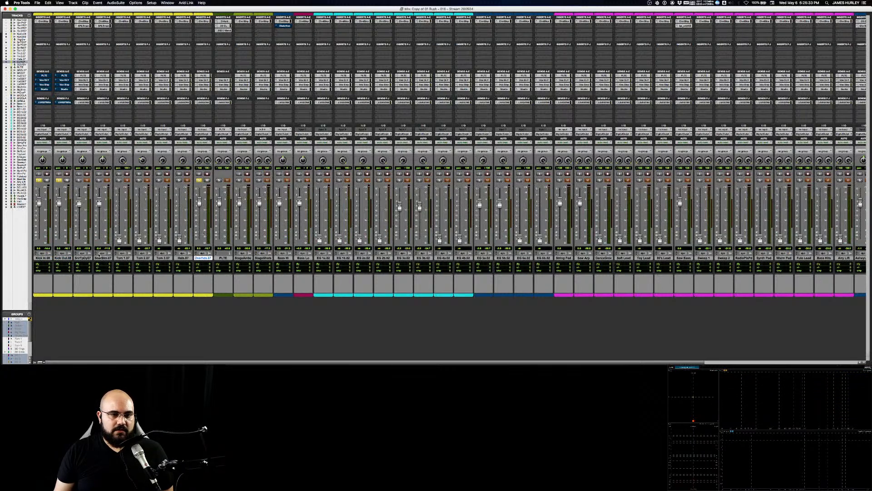
key(space)
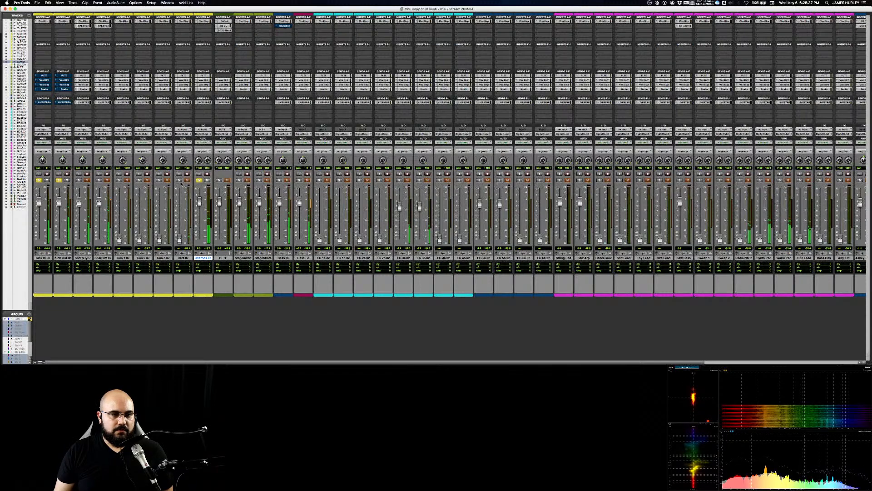
click(99, 180)
click(79, 180)
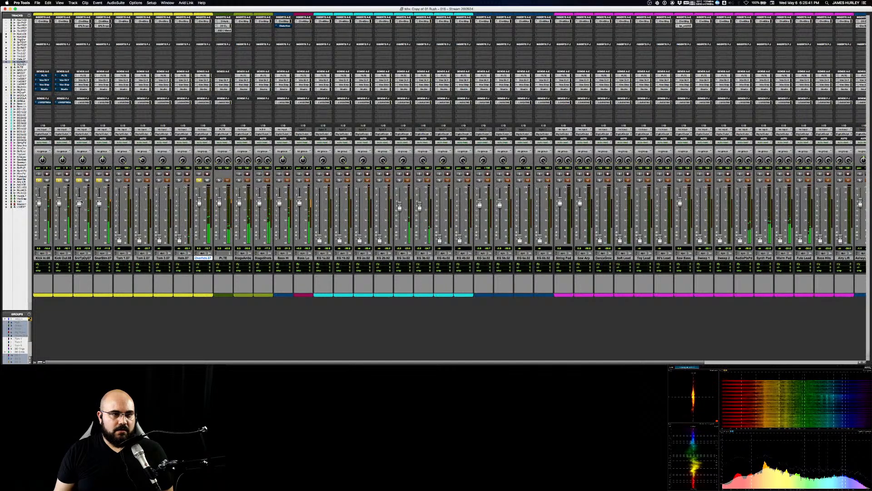
Step: Reactivate the sends on Kick Out and Kick In, lower Kick In's fader slightly and stop playback
ctrl+super+click(64, 76)
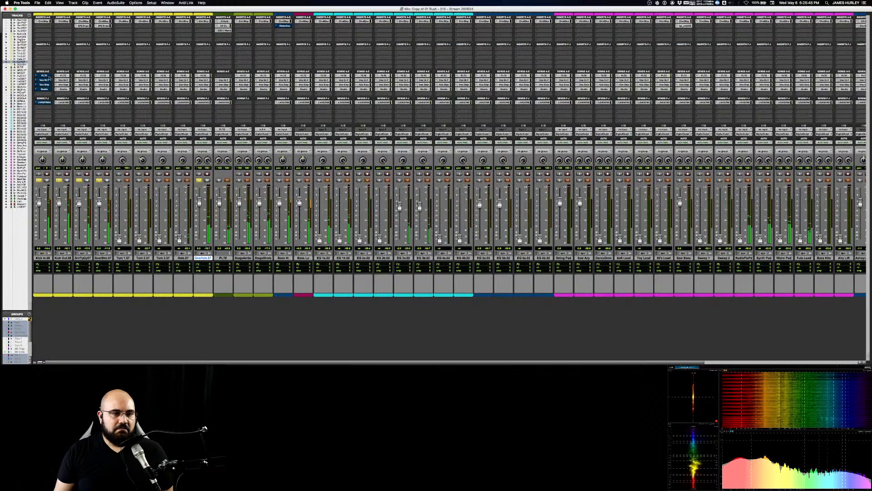
ctrl+super+click(43, 76)
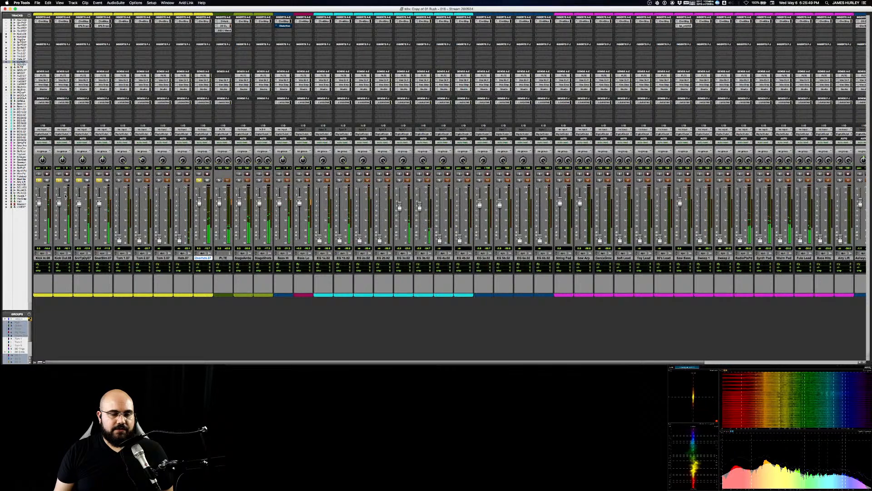
drag(39, 202, 40, 204)
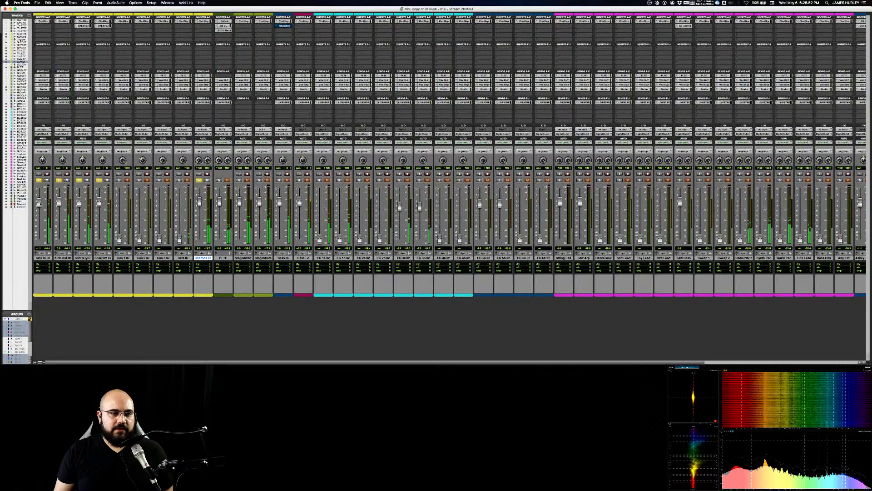
key(space)
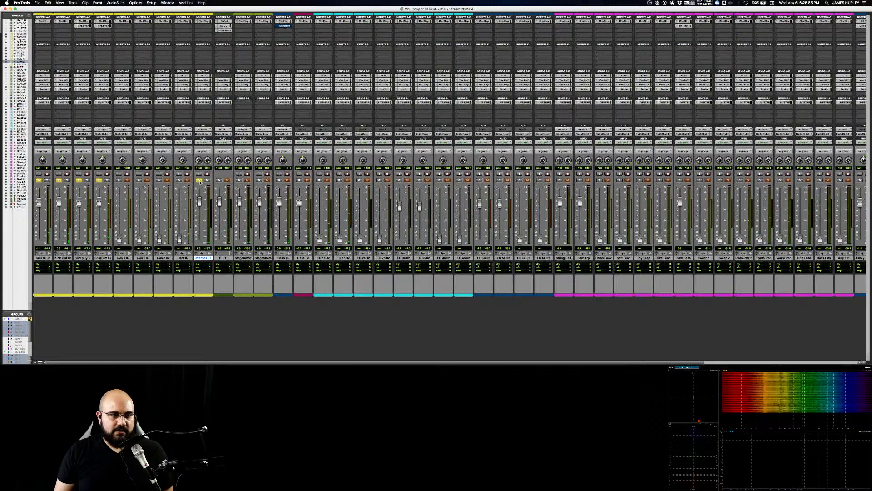
Step: Clear the solos on the overheads, kick and snare tracks and play the full mix
click(199, 181)
click(59, 180)
click(39, 180)
click(79, 180)
click(99, 181)
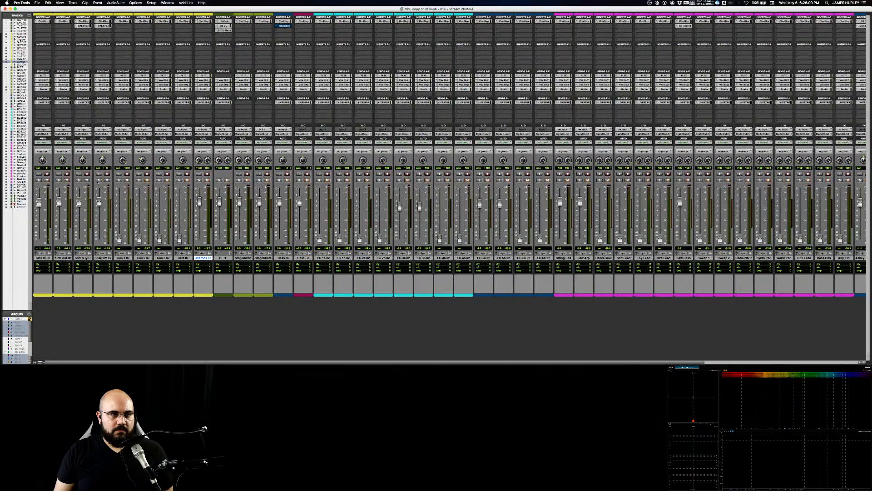
key(space)
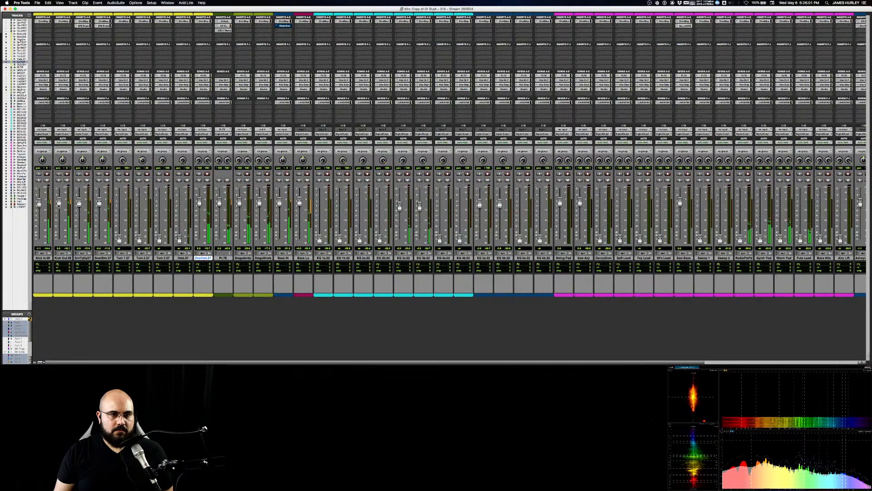
Step: Check Kick Out's Channel Strip while the full mix plays, and close it
click(63, 22)
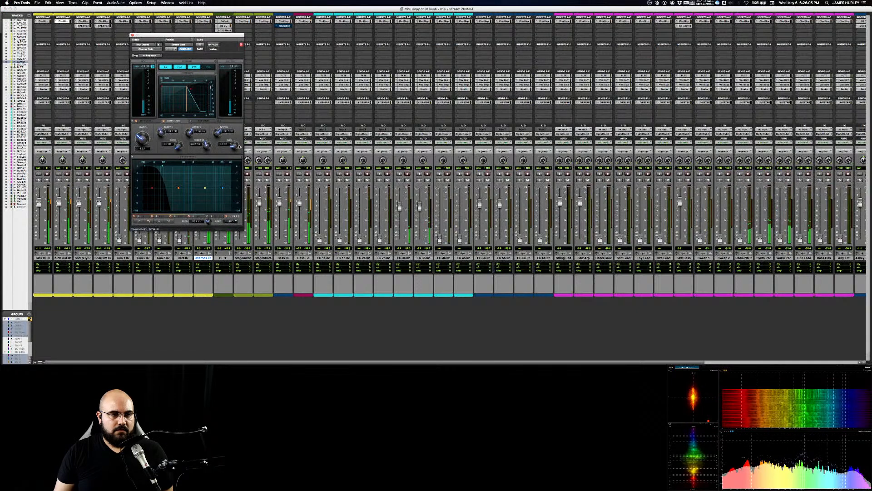
click(132, 35)
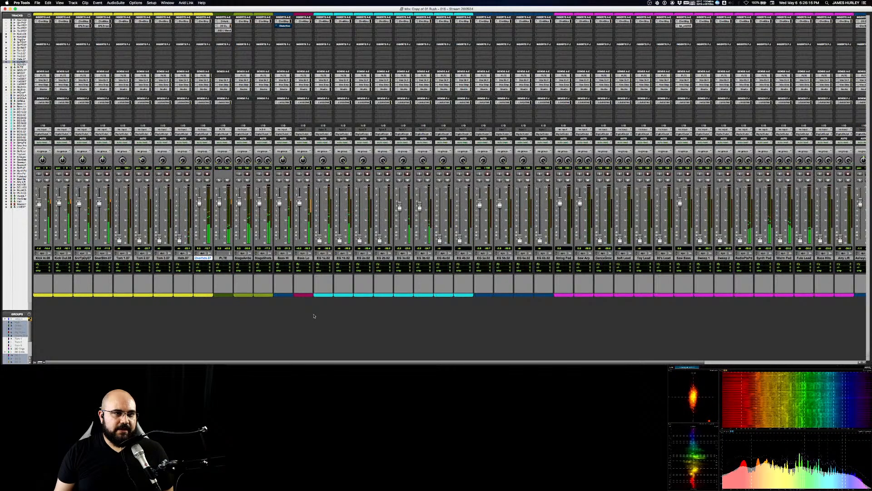
mouse_move(296, 363)
mouse_down()
mouse_move(415, 363)
mouse_move(290, 363)
mouse_up()
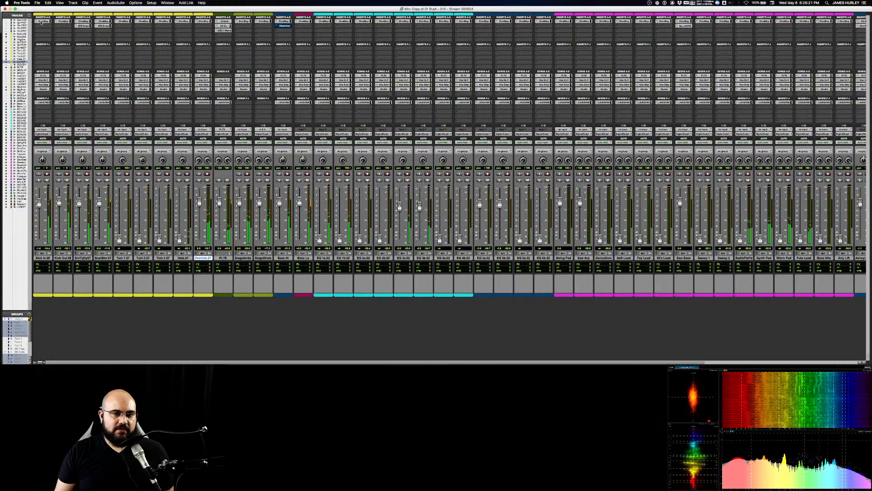
Step: Fine-tune the high-shelf band in Kick In's Channel Strip while the full mix plays, and close the plug-in
click(41, 21)
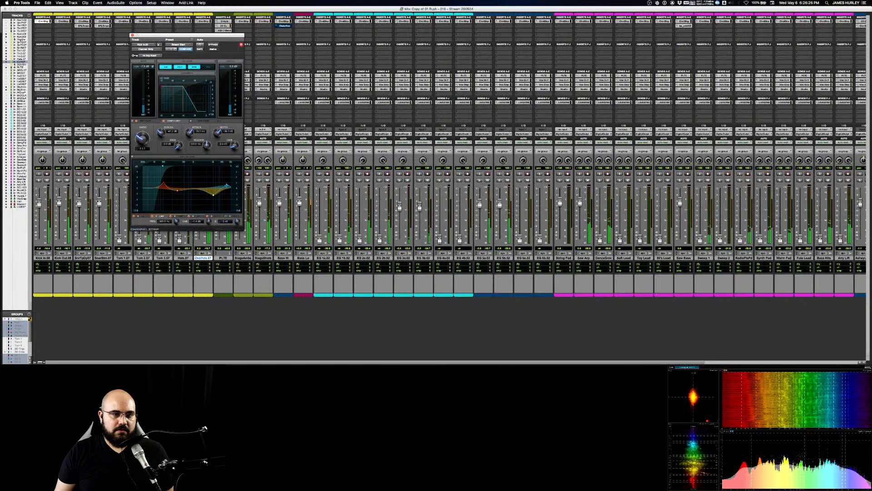
click(226, 185)
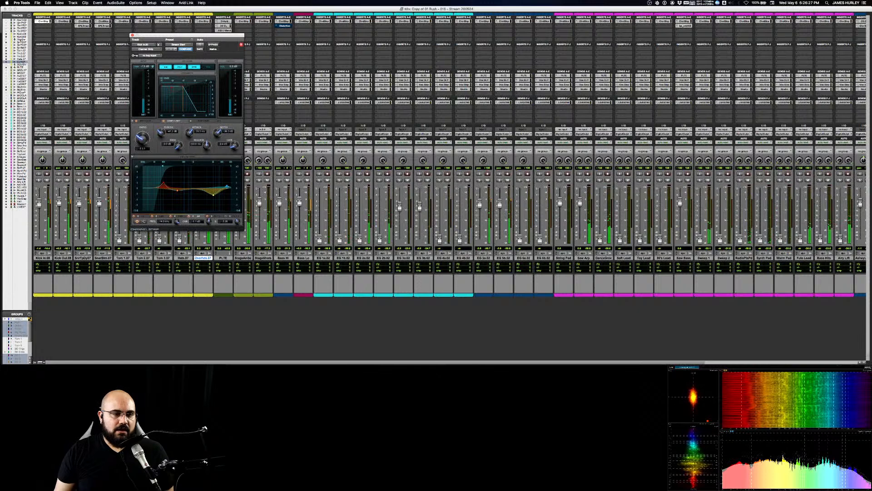
drag(227, 186, 227, 187)
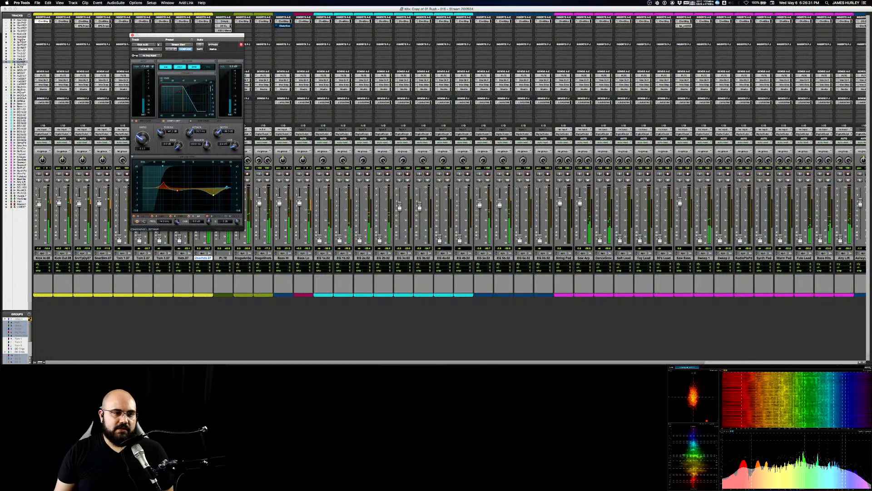
click(133, 35)
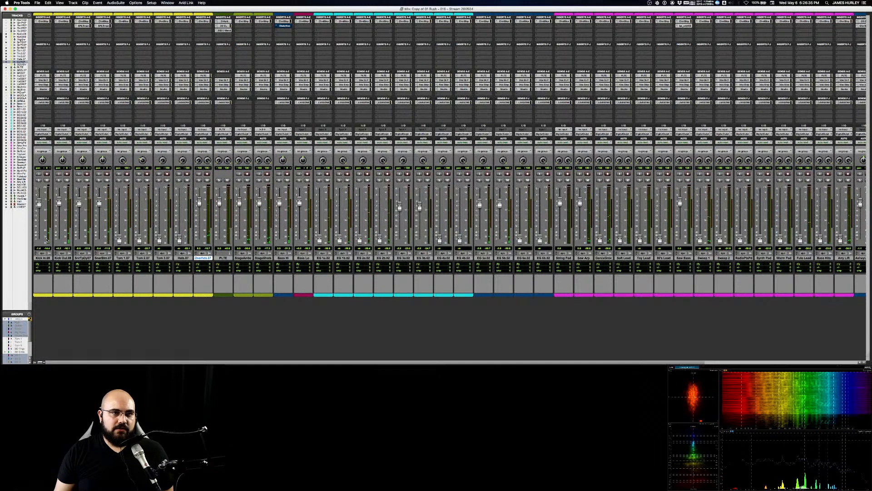
click(45, 21)
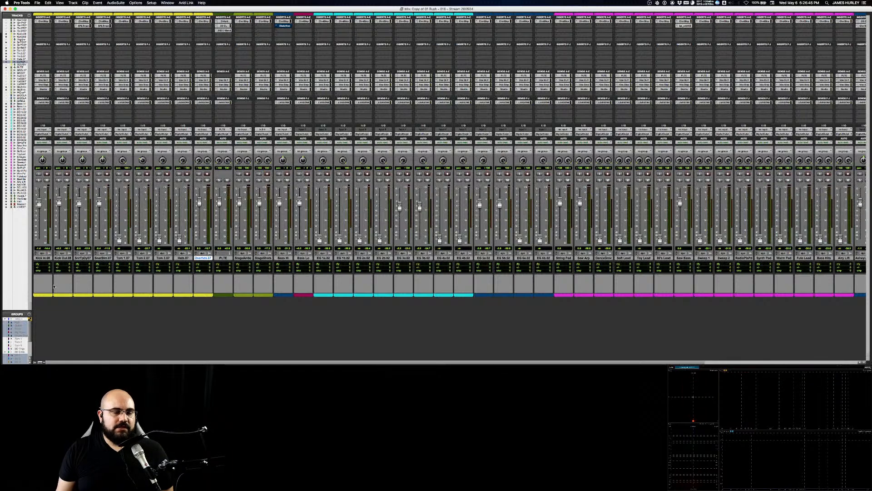
Step: Select and solo Kick Out, toggle the bypass of its inserts and open the Channel Strip in its second insert slot
click(80, 181)
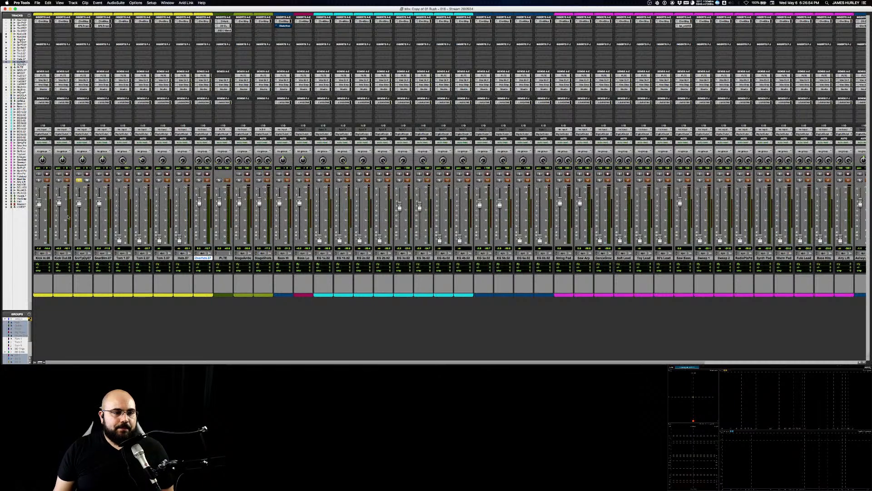
click(58, 258)
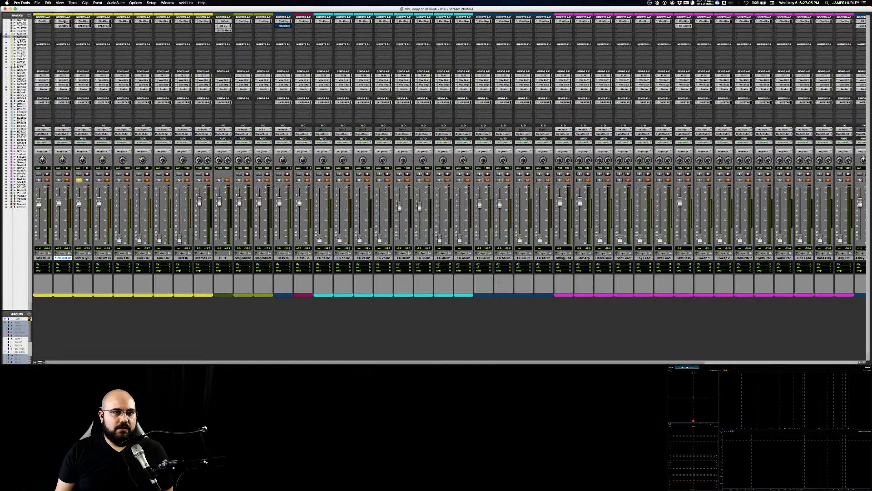
key(shift+a)
key(shift+a)
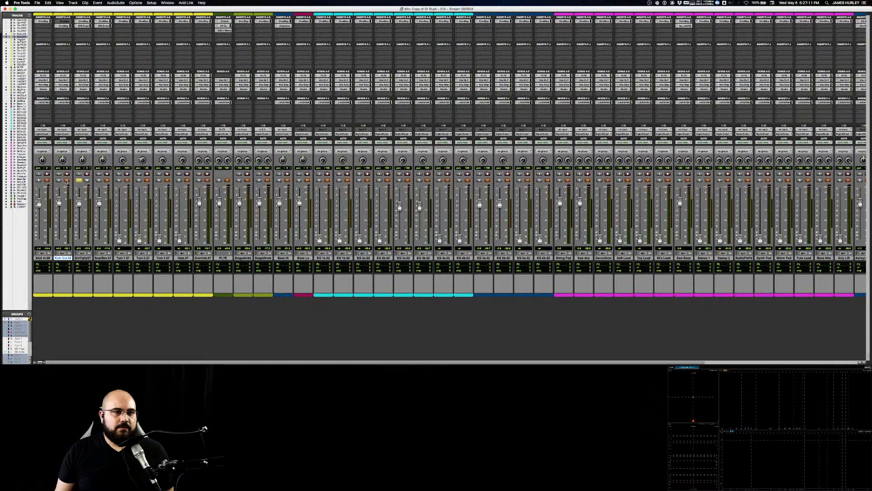
click(59, 180)
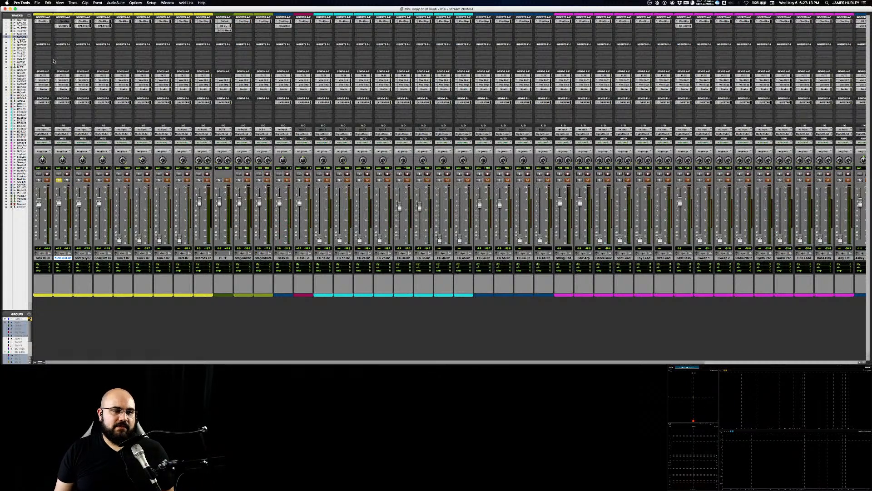
click(64, 26)
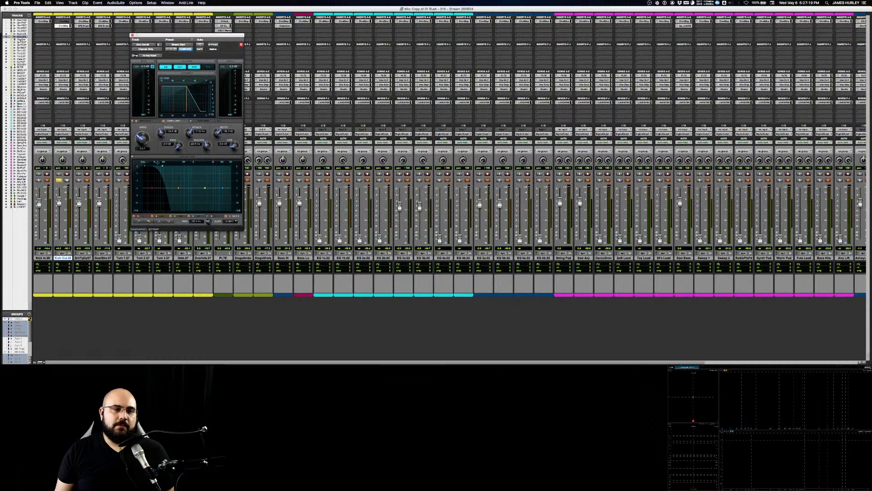
Step: Open Kick Out's low-pass filter to its highest frequency, play the track and bypass the Channel Strip's compressor
drag(163, 165, 245, 168)
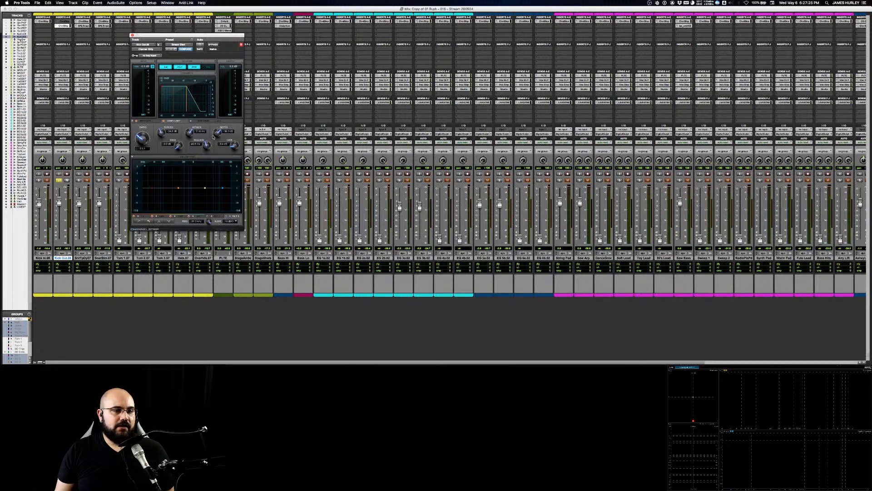
key(space)
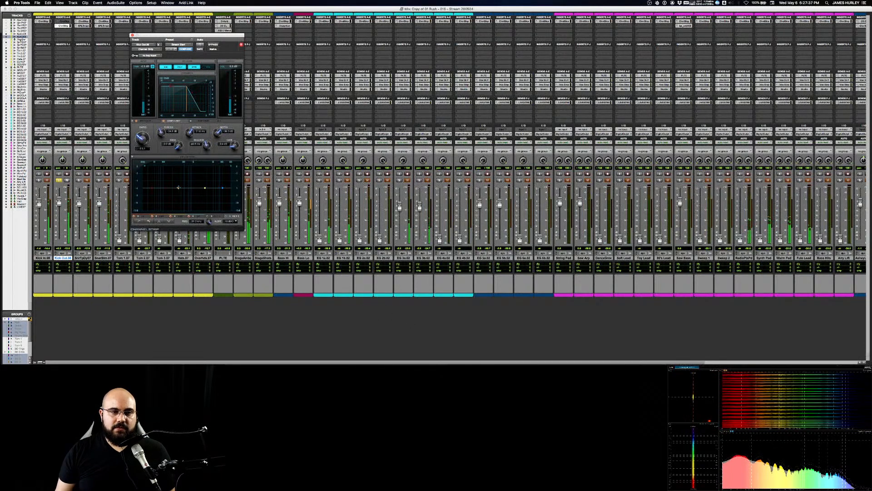
drag(179, 188, 181, 186)
click(165, 121)
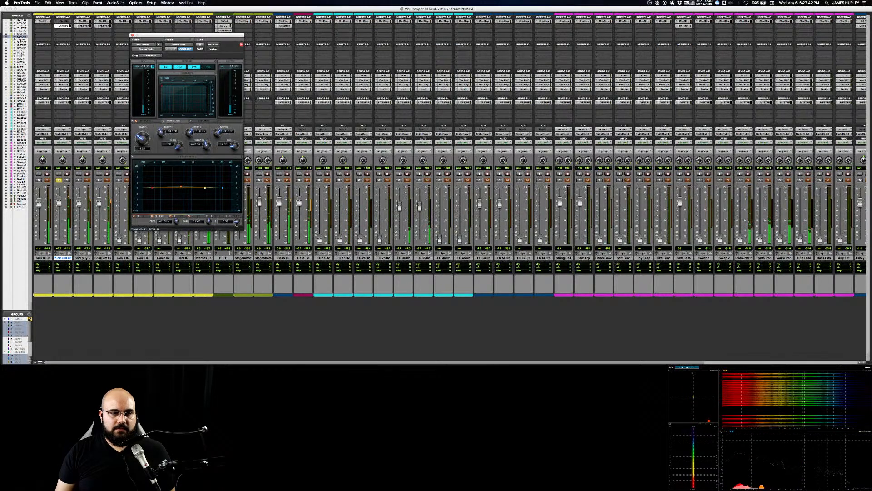
Step: Cut Kick Out's low-mid band, and sweep the high-mid band with a boost before turning it into a gentle cut
drag(238, 210, 237, 200)
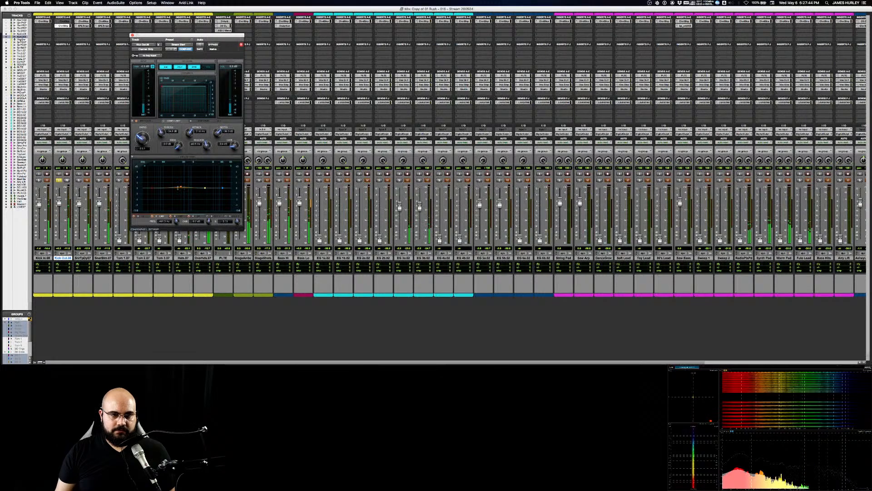
mouse_move(180, 186)
mouse_down()
mouse_move(175, 176)
mouse_move(175, 193)
mouse_up()
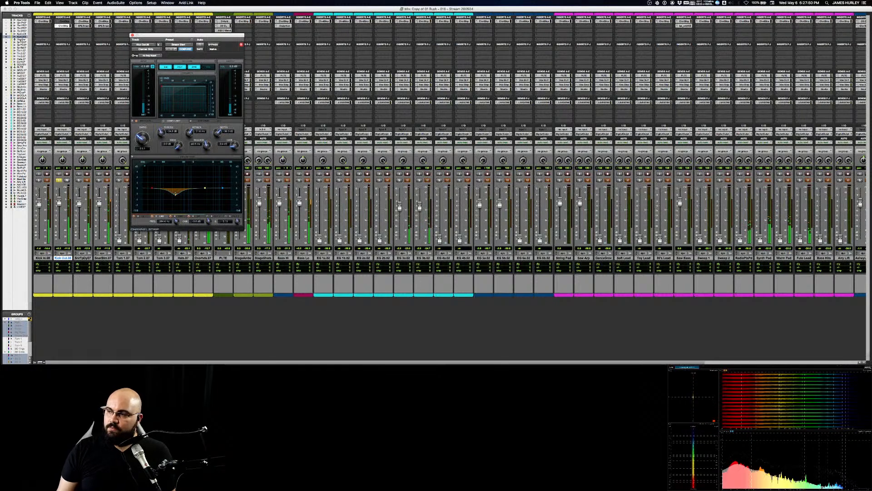
click(205, 187)
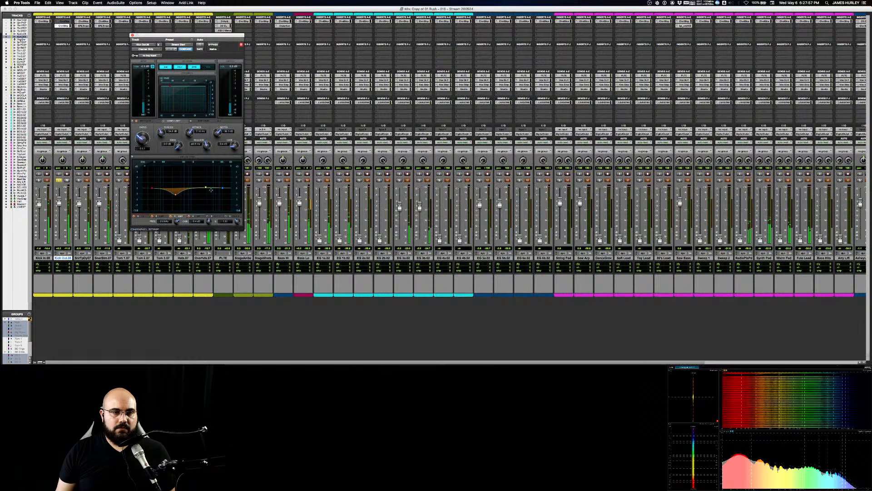
drag(207, 189, 212, 176)
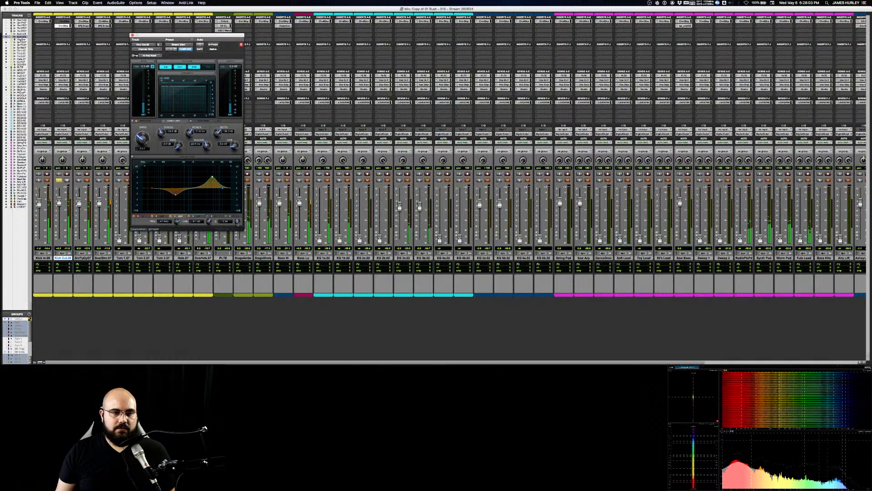
drag(237, 223, 210, 257)
drag(238, 222, 237, 215)
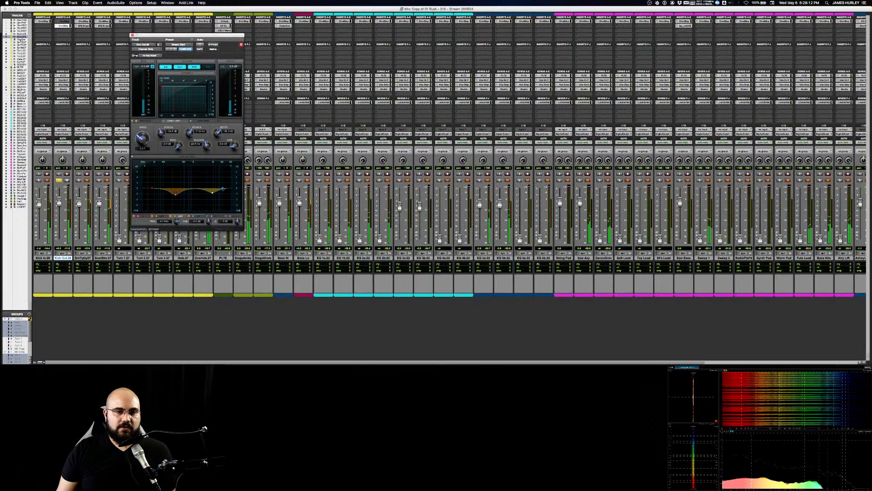
Step: Boost Kick Out's high band slightly and adjust its frequency, gain and Q
drag(222, 188, 224, 186)
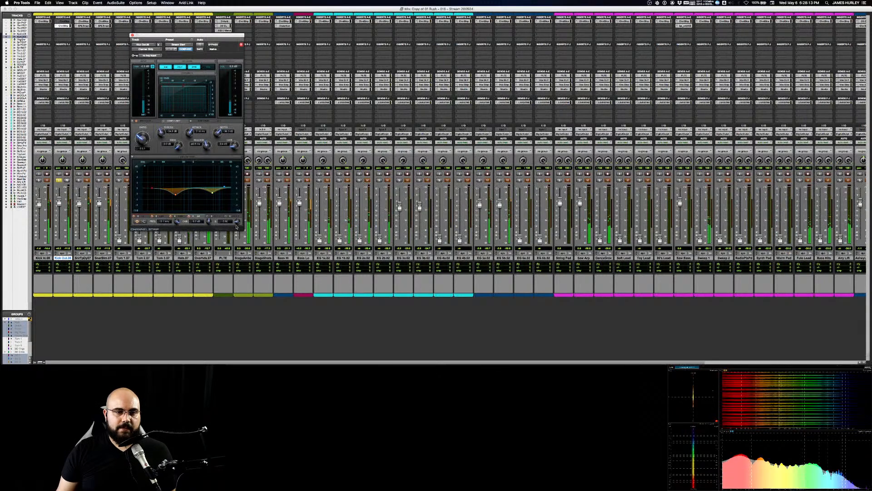
drag(236, 222, 228, 185)
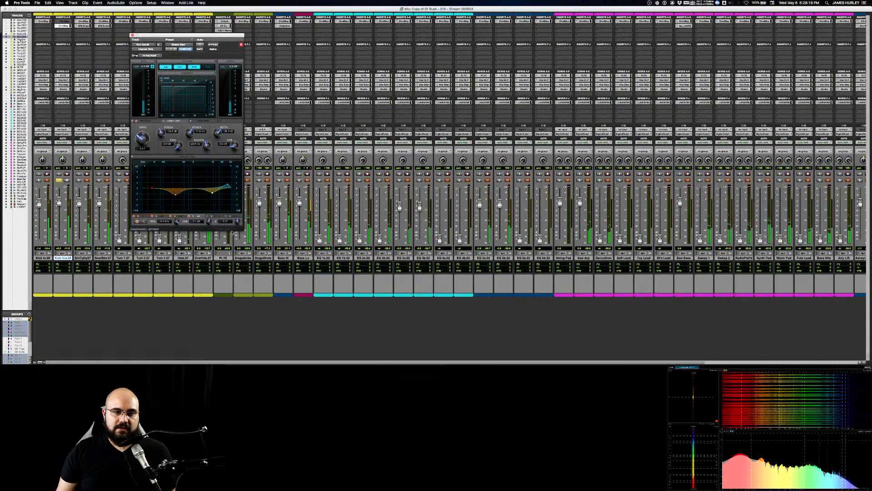
drag(233, 232, 232, 236)
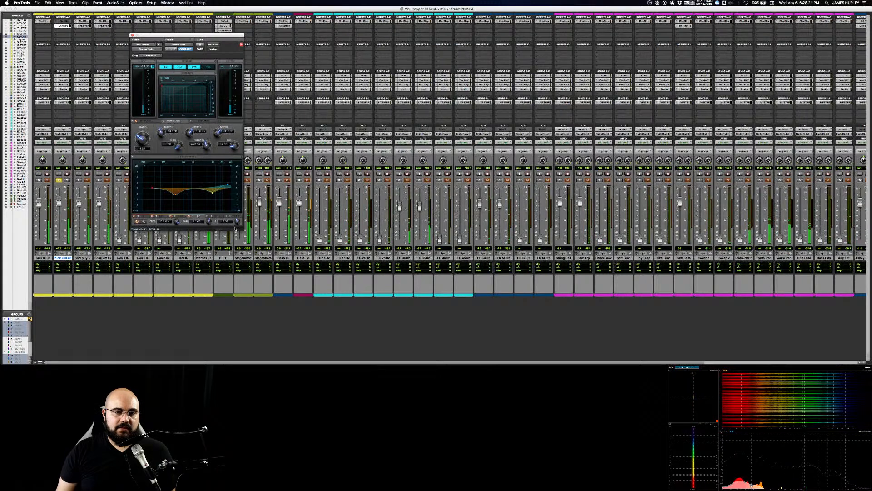
drag(228, 186, 228, 186)
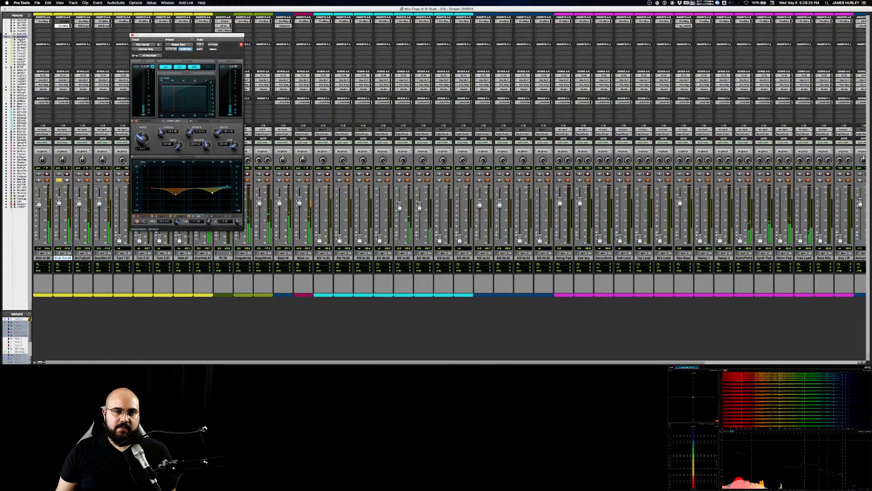
drag(237, 221, 228, 184)
drag(238, 221, 234, 230)
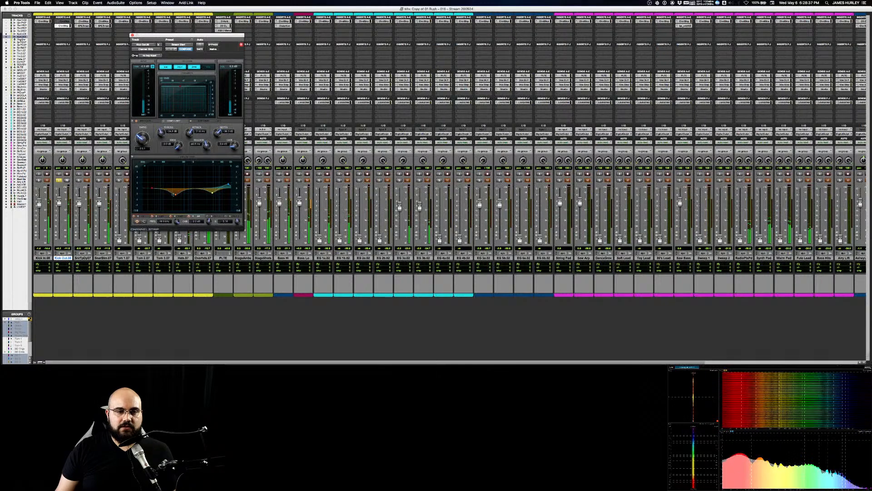
Step: Deepen Kick Out's low-mid and high-mid cuts and bring in a gentle high-pass filter at the bottom of the spectrum
drag(176, 195, 174, 201)
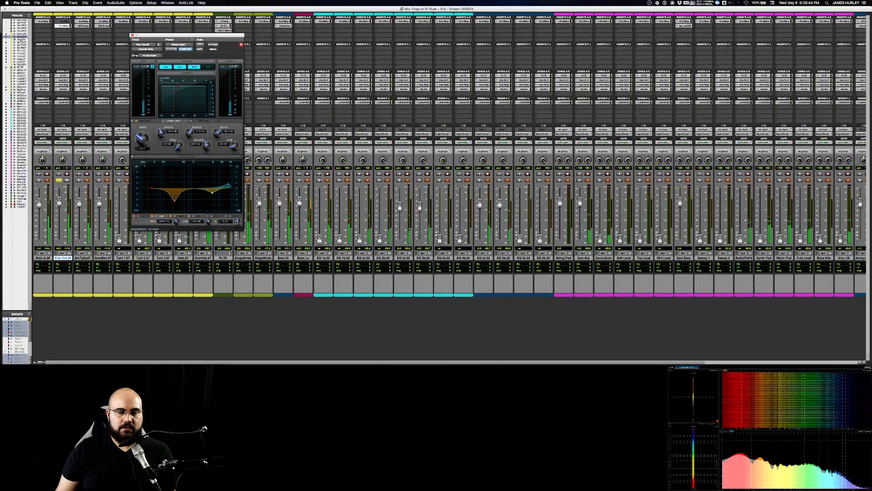
drag(236, 222, 231, 230)
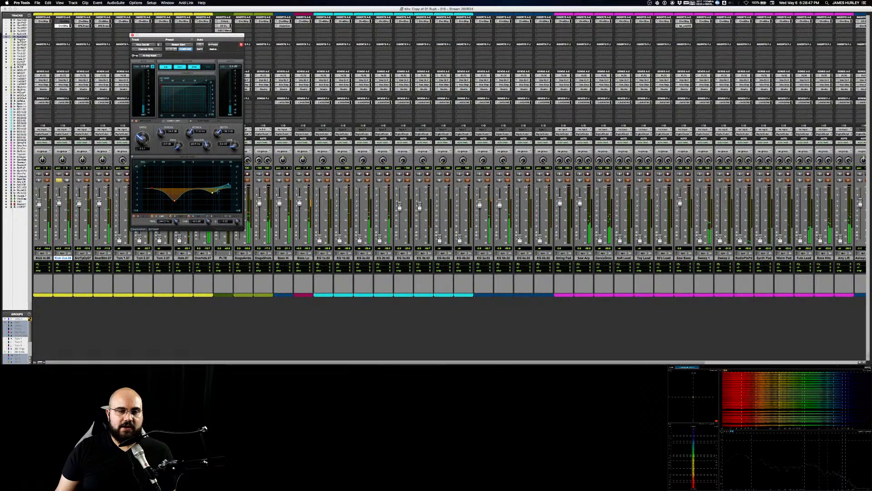
mouse_move(213, 192)
mouse_down()
mouse_move(211, 183)
mouse_move(211, 196)
mouse_up()
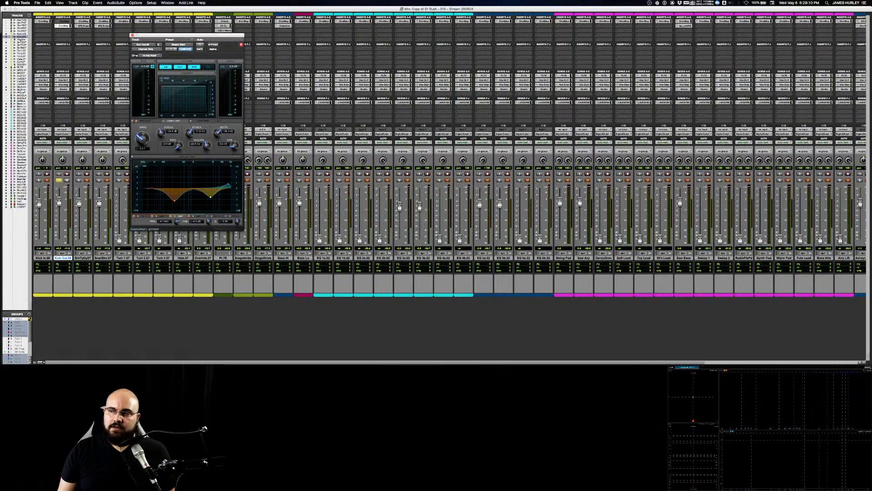
key(space)
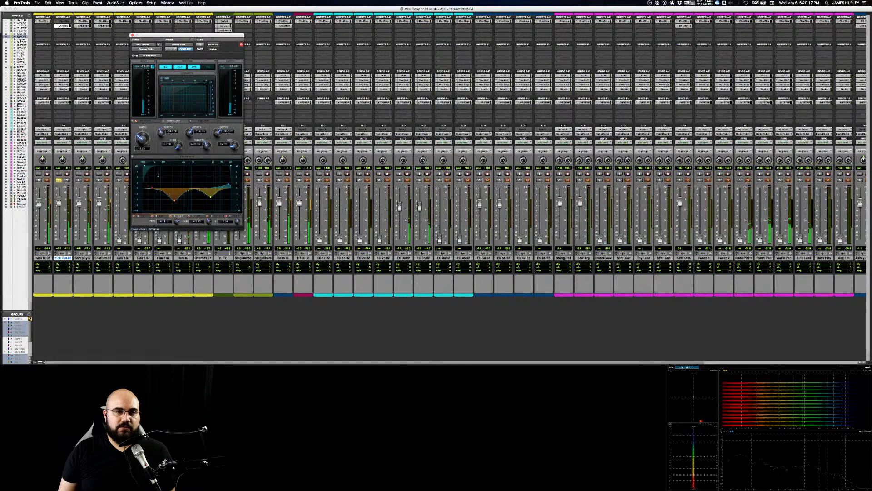
drag(145, 166, 149, 167)
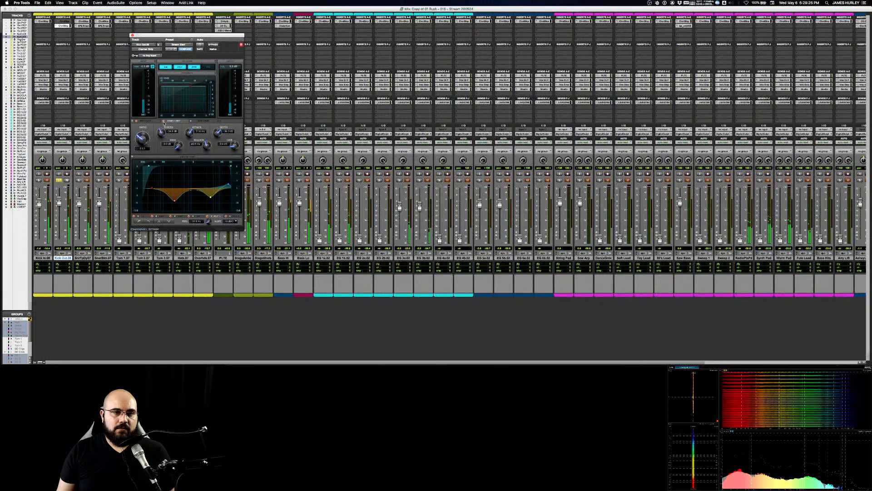
Step: Enable Kick Out's compressor, adjust its attack and release, and bypass it for comparison
click(164, 122)
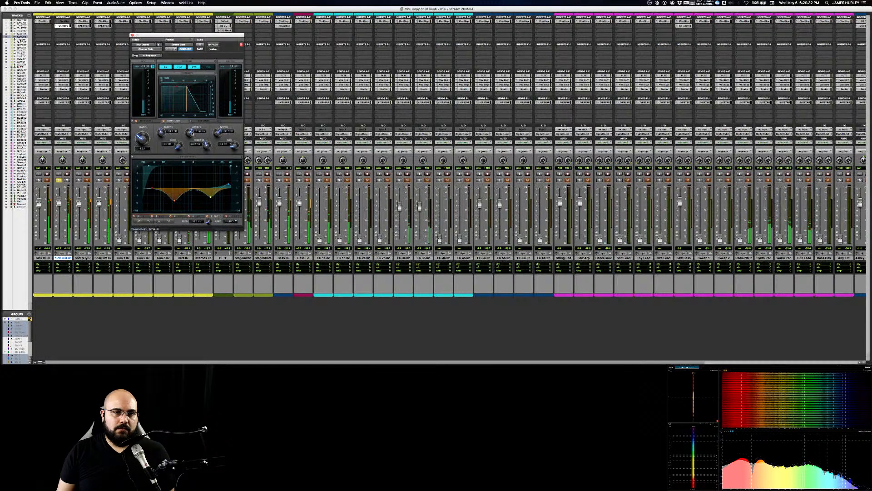
drag(191, 133, 183, 192)
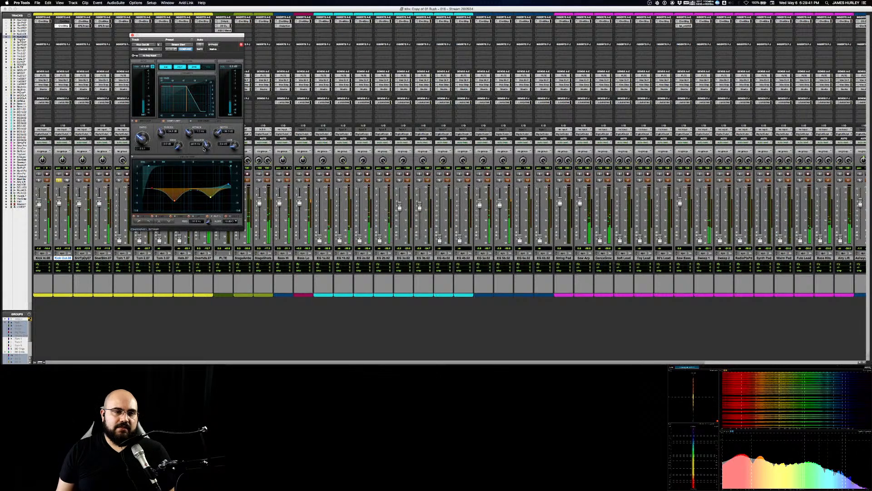
drag(204, 149, 200, 166)
click(164, 121)
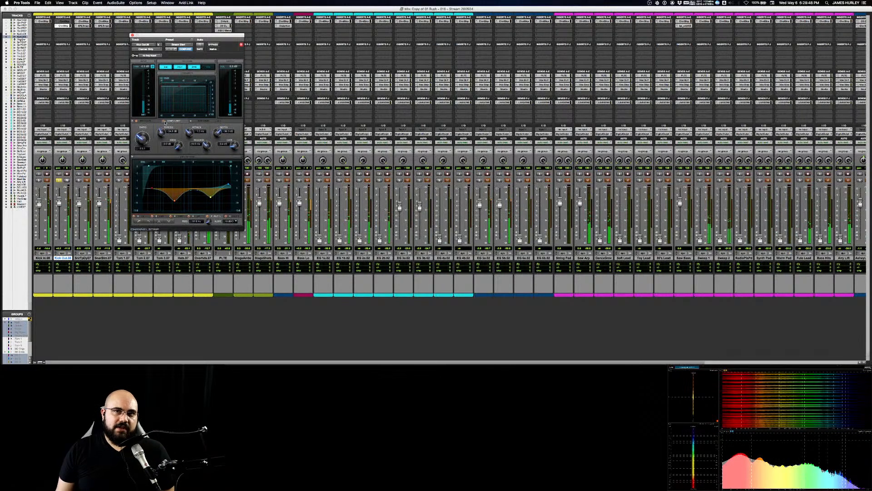
Step: Replay Kick Out, fine-tune the compressor's attack and compare the sound with the compressor bypassed
key(space)
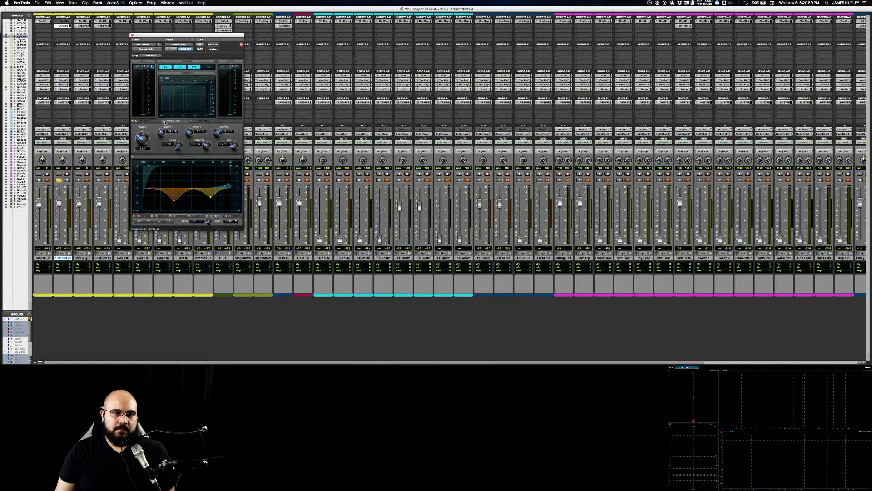
key(space)
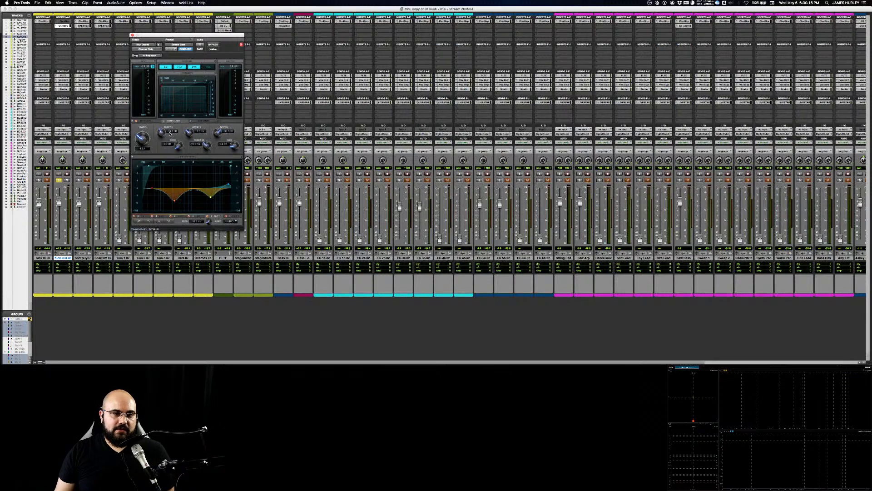
key(space)
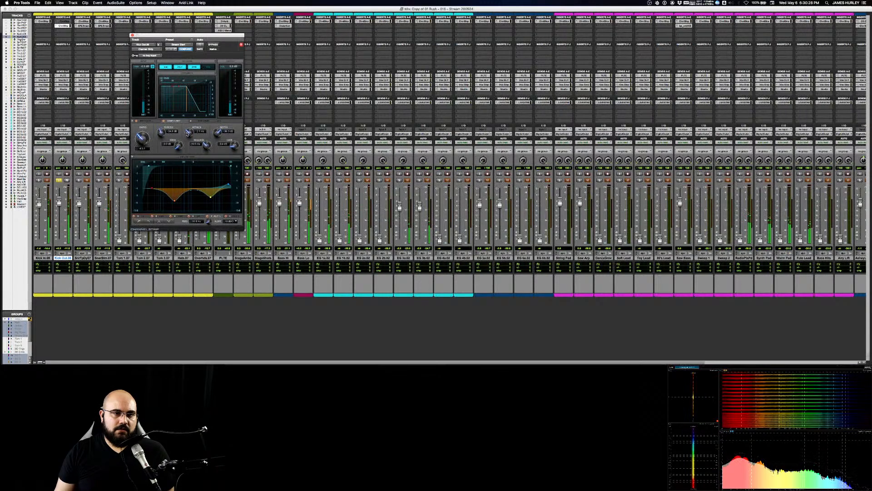
drag(186, 135, 186, 136)
click(164, 121)
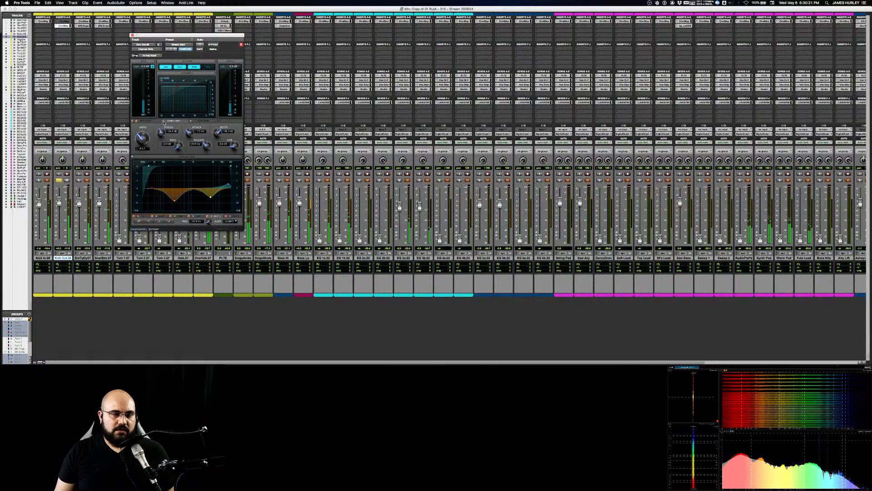
Step: Re-enable Kick Out's compressor, take the track out of solo, adjust the compressor's gain and ease the high-mid cut
click(164, 122)
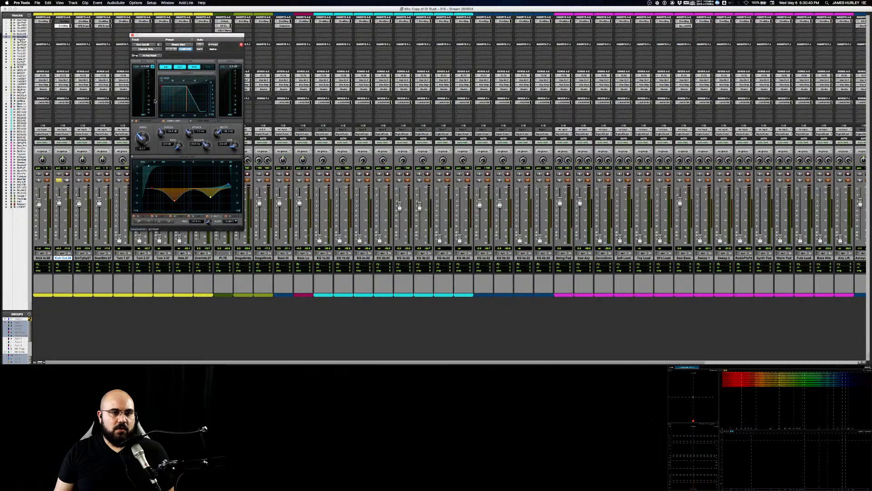
click(58, 181)
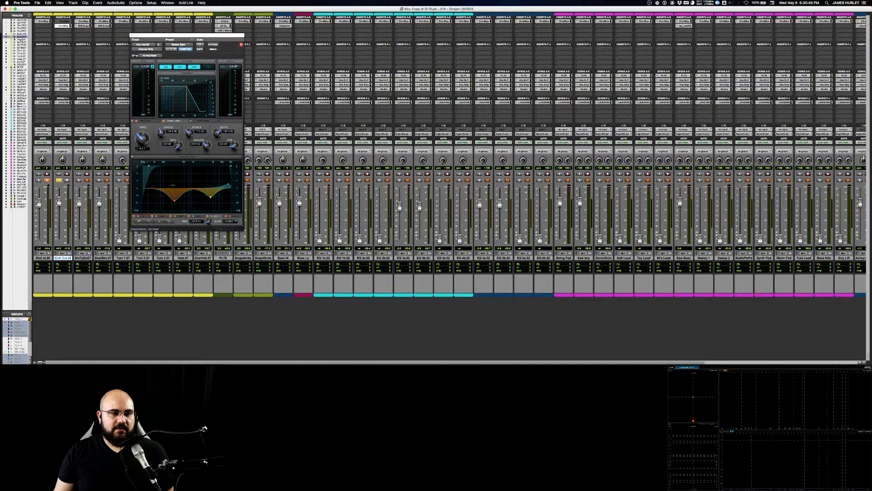
click(60, 181)
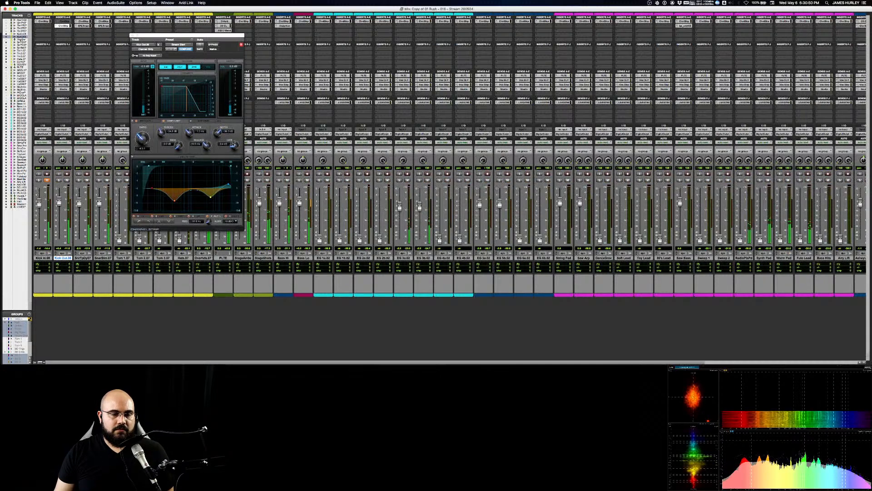
drag(234, 145, 234, 135)
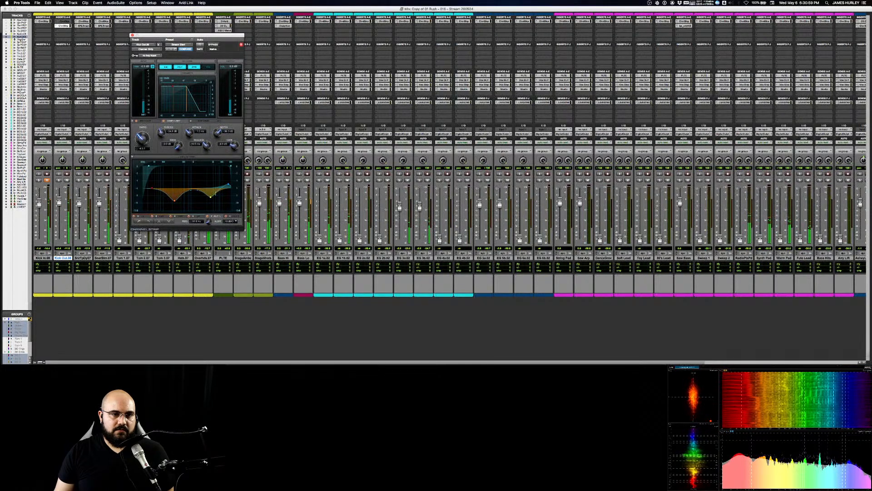
mouse_move(211, 198)
mouse_down()
mouse_move(216, 177)
mouse_move(206, 175)
mouse_move(211, 195)
mouse_up()
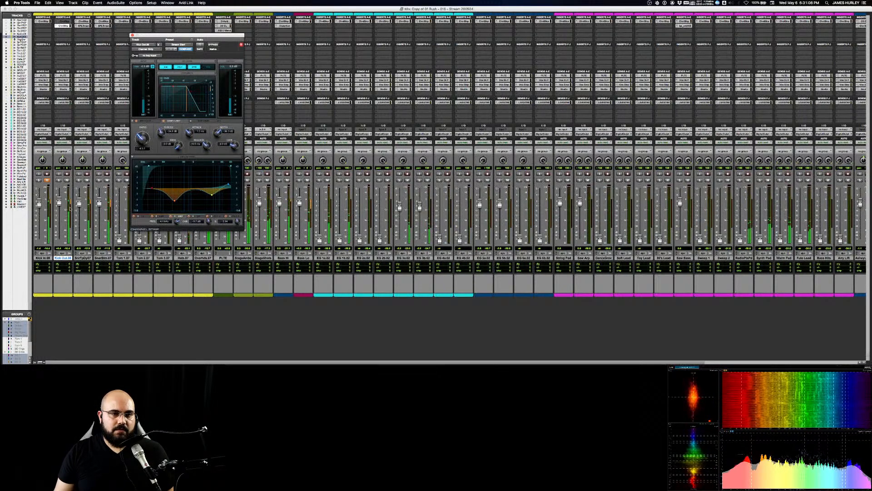
Step: Solo Kick Out and refine its compressor's attack and threshold
click(58, 180)
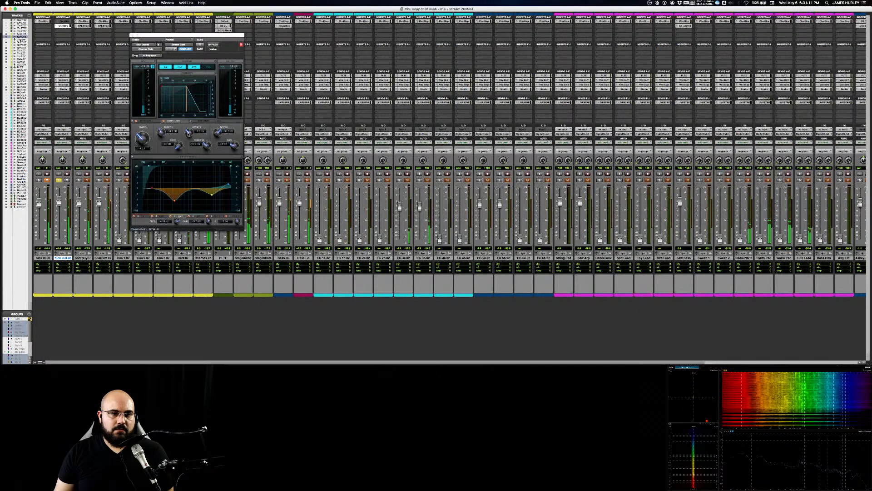
drag(189, 135, 191, 124)
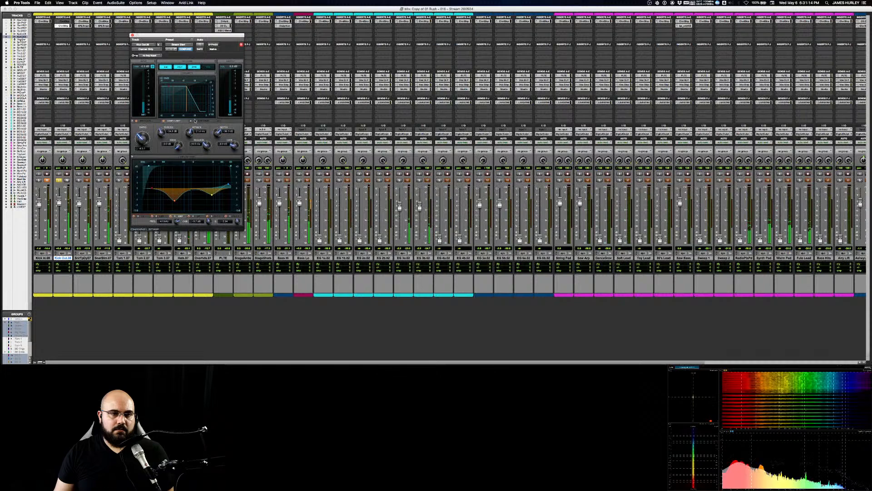
drag(191, 131, 160, 139)
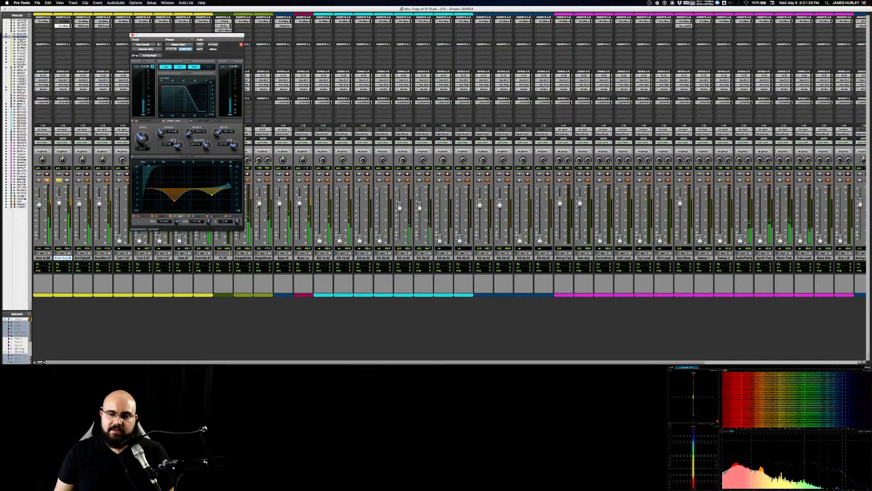
key(space)
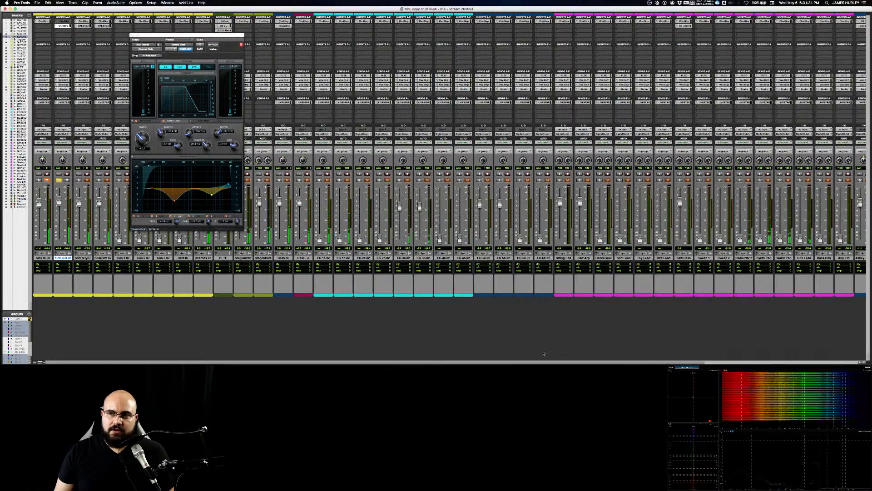
Step: Play the mix and inspect the Master track's Channel Strip and Dyn3 Compressor/Limiter
scroll(676, 350, right, 4)
scroll(839, 311, left, 4)
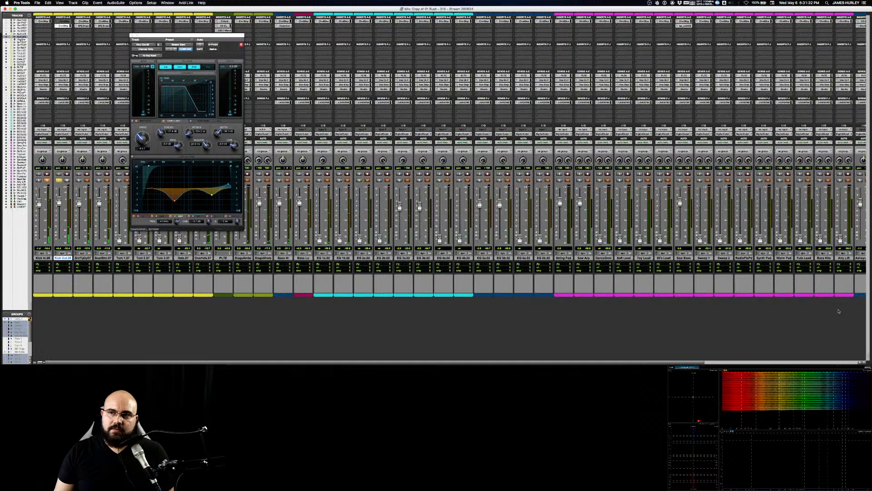
scroll(839, 311, right, 6)
scroll(839, 311, right, 6)
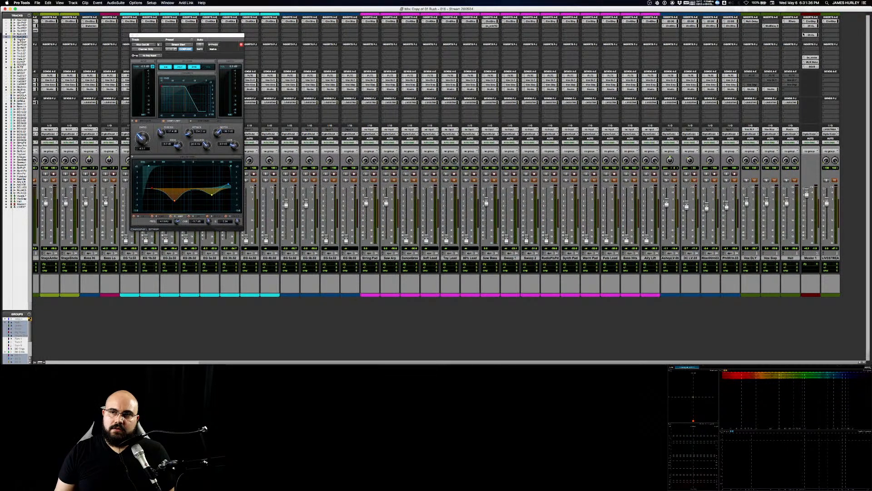
click(812, 21)
key(space)
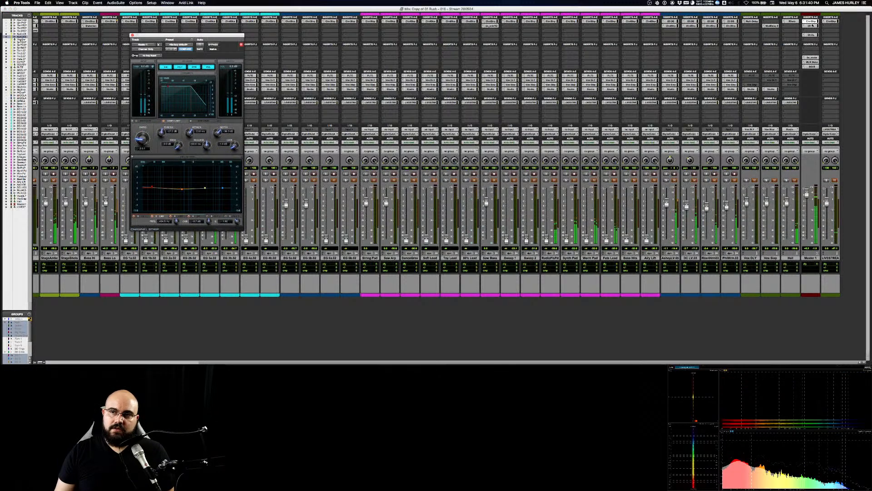
click(812, 35)
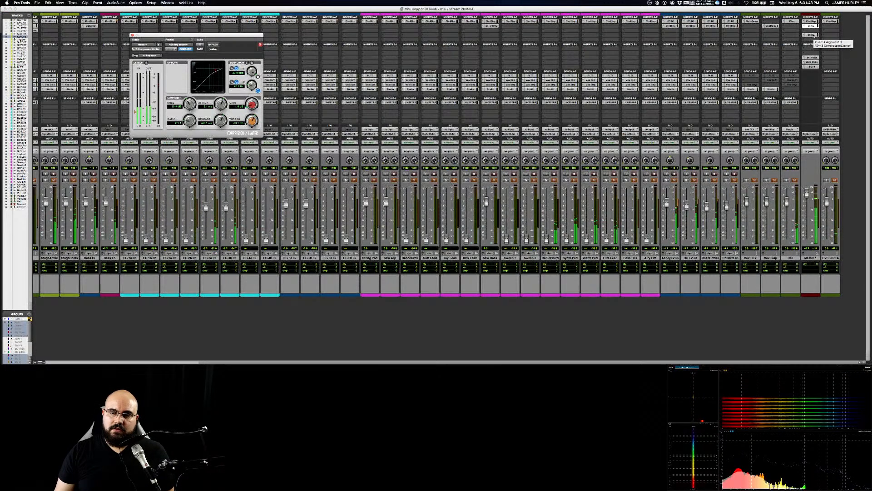
Step: Bypass the Master track's Channel Strip and compressor/limiter inserts and close the plug-in window
click(812, 35)
super+click(812, 35)
super+click(812, 26)
super+click(812, 22)
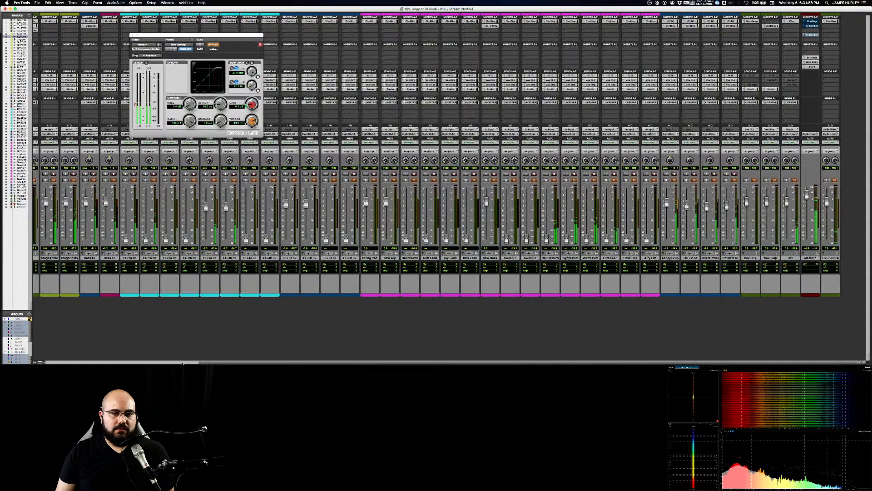
scroll(91, 41, left, 10)
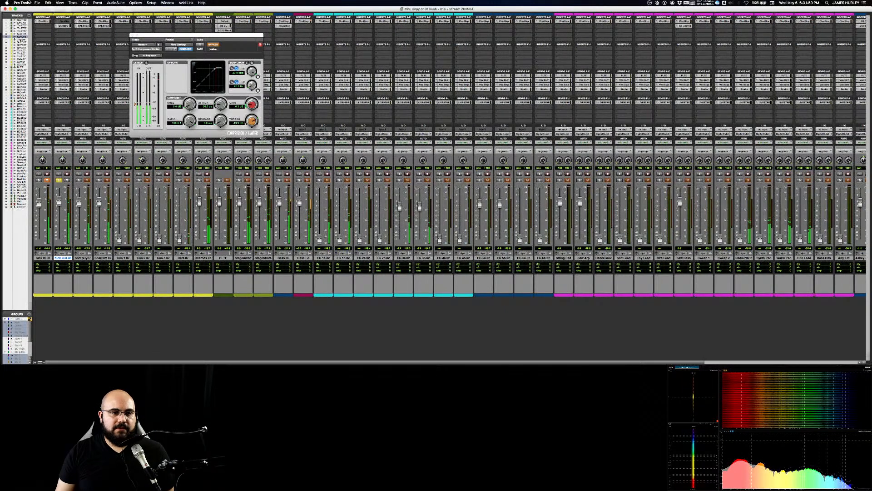
key(super+w)
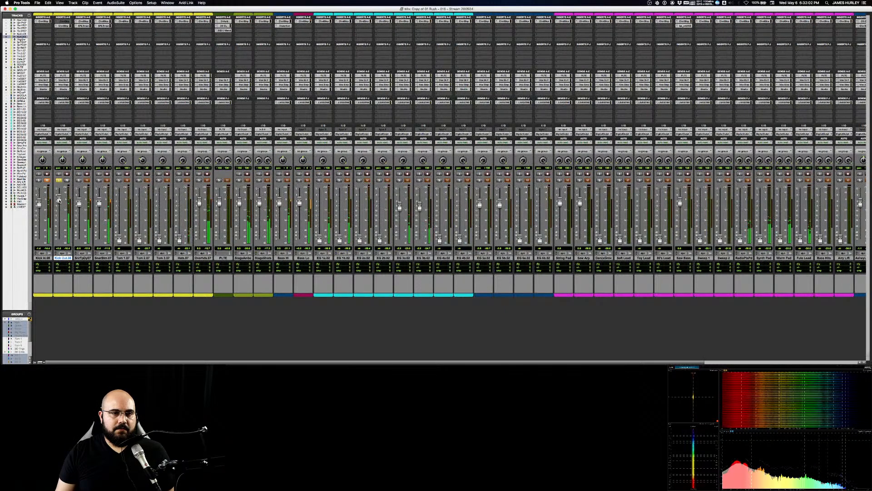
Step: Reopen Kick Out's Channel Strip, tweak the compressor's attack, and move the high-mid cut to a lower frequency with an adjusted Q
click(64, 26)
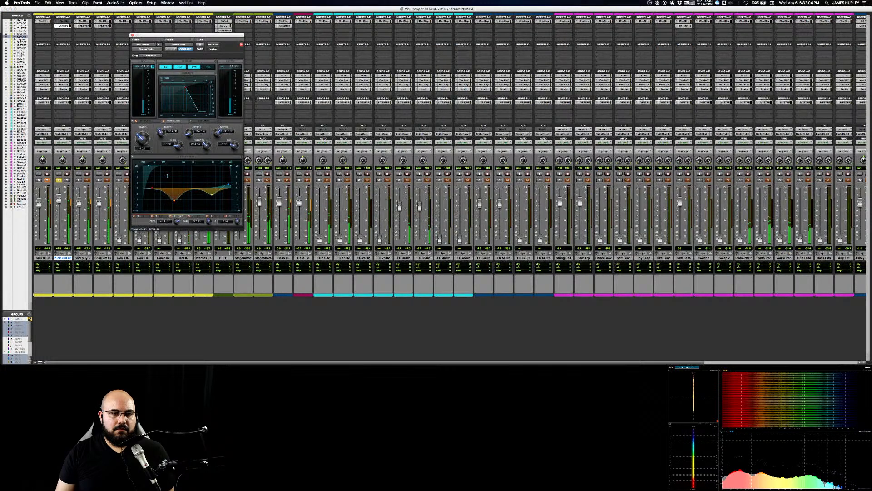
mouse_move(190, 128)
mouse_down()
mouse_move(193, 112)
mouse_move(190, 143)
mouse_move(188, 137)
mouse_up()
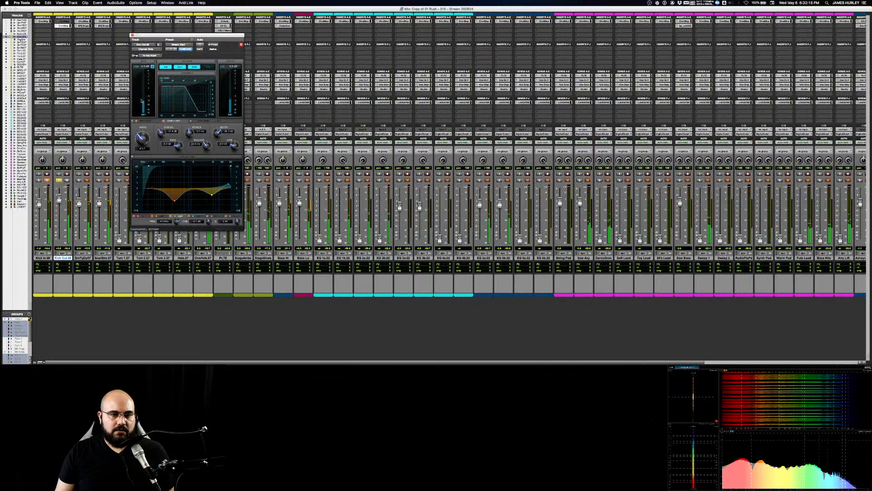
drag(210, 195, 209, 187)
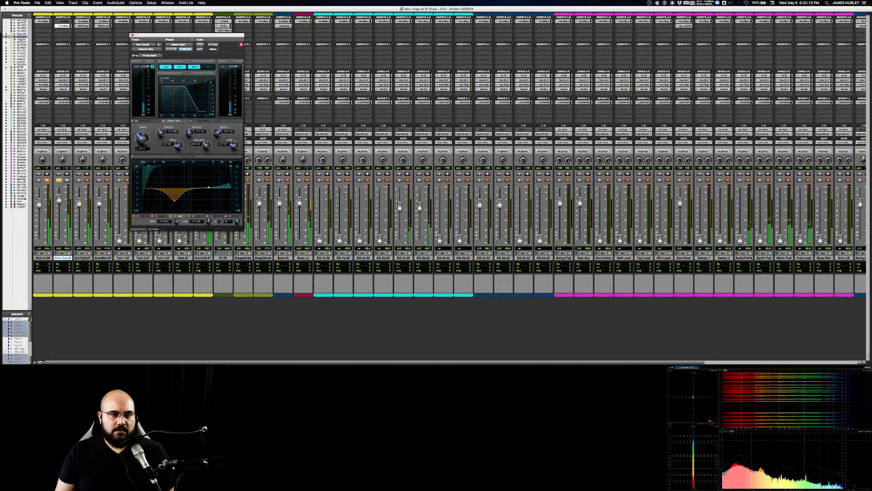
drag(239, 221, 237, 210)
drag(209, 187, 198, 171)
drag(238, 221, 197, 257)
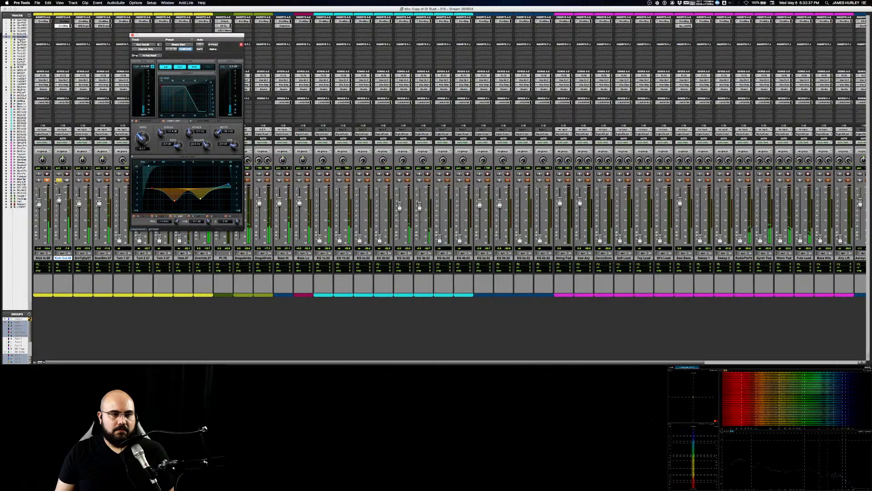
Step: Unsolo Kick Out and, within the full mix, select its high EQ band and deepen the high-mid cut
click(57, 180)
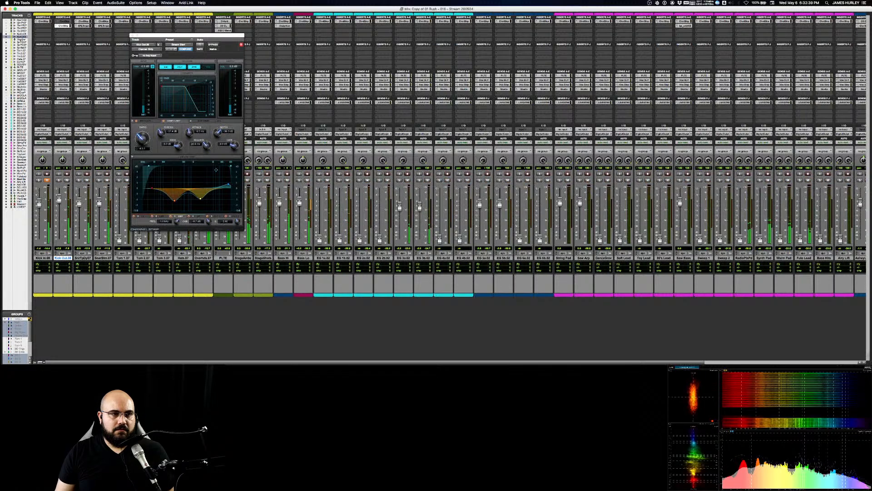
click(229, 185)
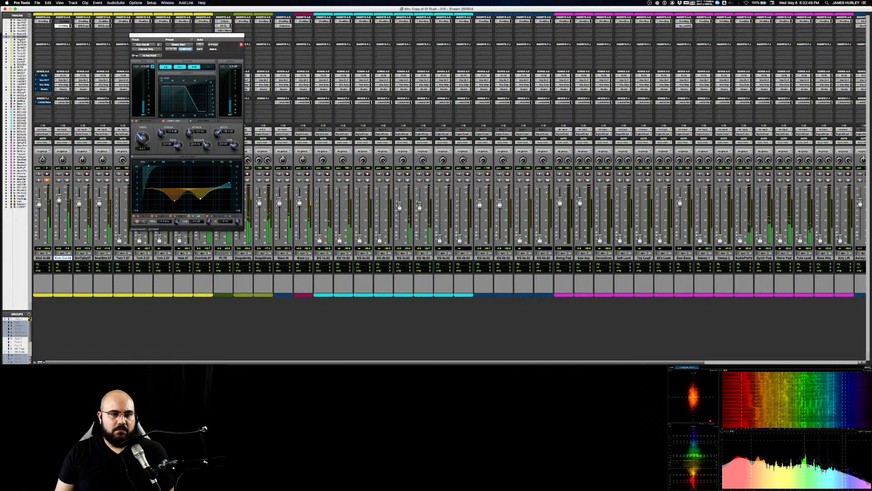
drag(186, 35, 200, 33)
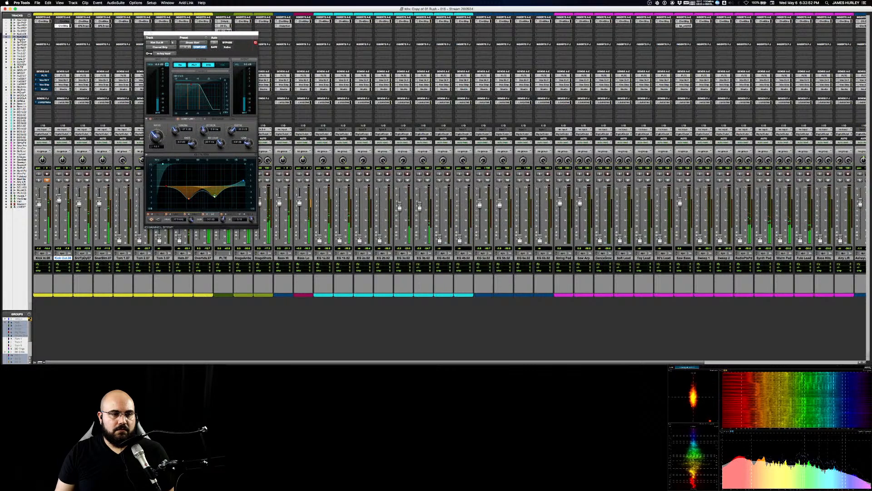
drag(214, 196, 214, 207)
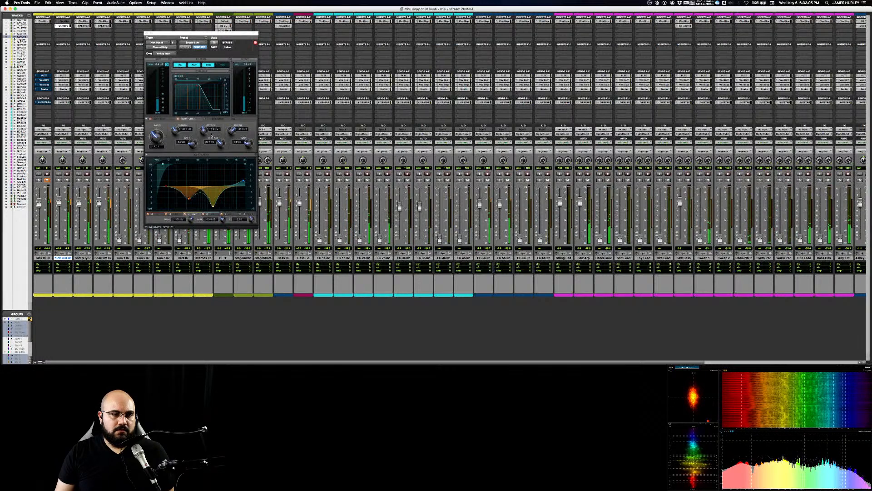
Step: Readjust Kick Out's compressor attack and gain, and fine-tune the low EQ band's frequency and gain
drag(205, 130, 249, 144)
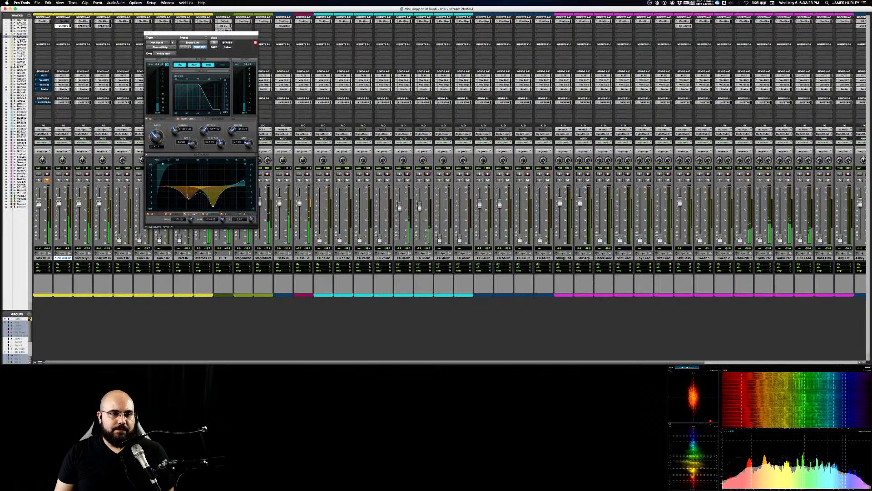
drag(167, 186, 170, 187)
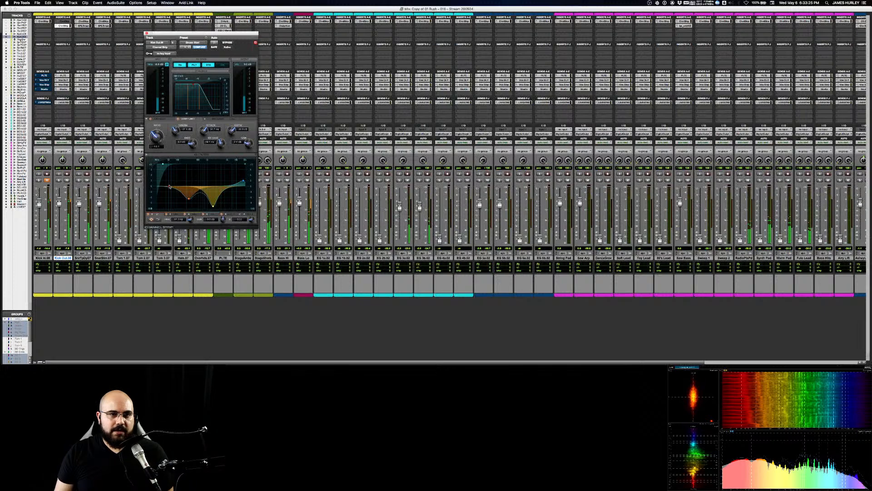
drag(170, 187, 175, 184)
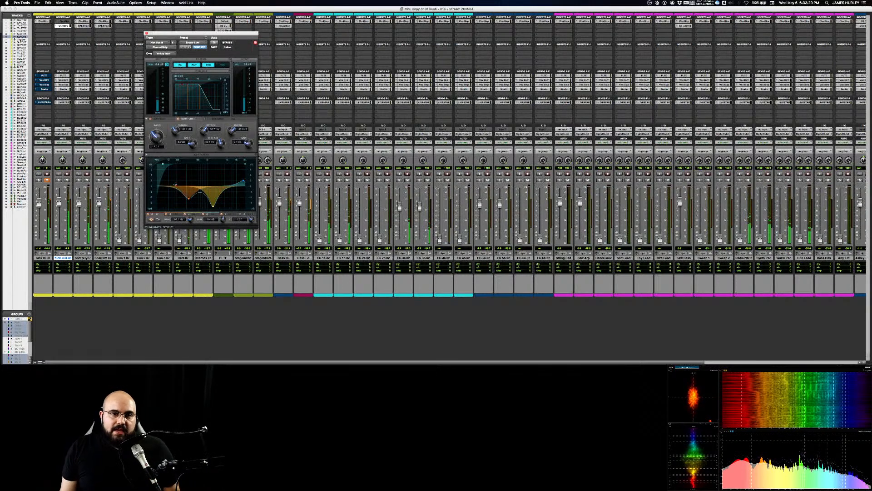
drag(175, 184, 175, 184)
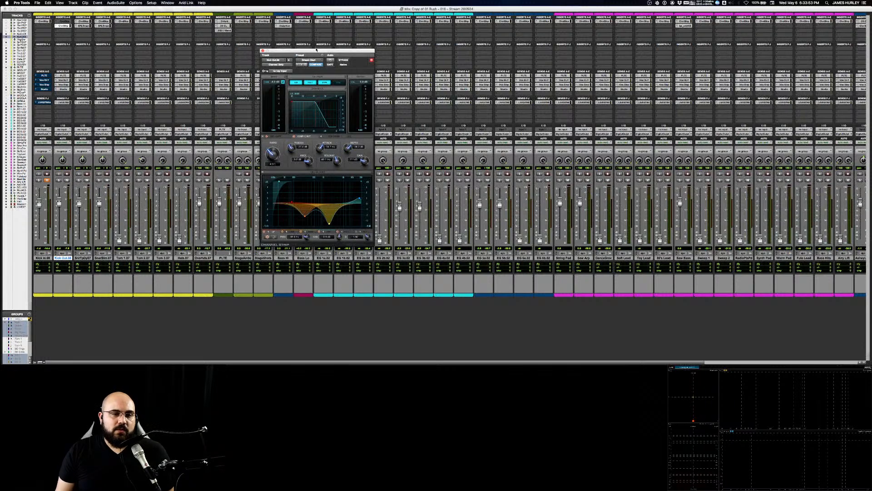
Step: Move Kick Out's Channel Strip window aside, unmute Kick In and its sends, and close the plug-in window
drag(317, 49, 269, 31)
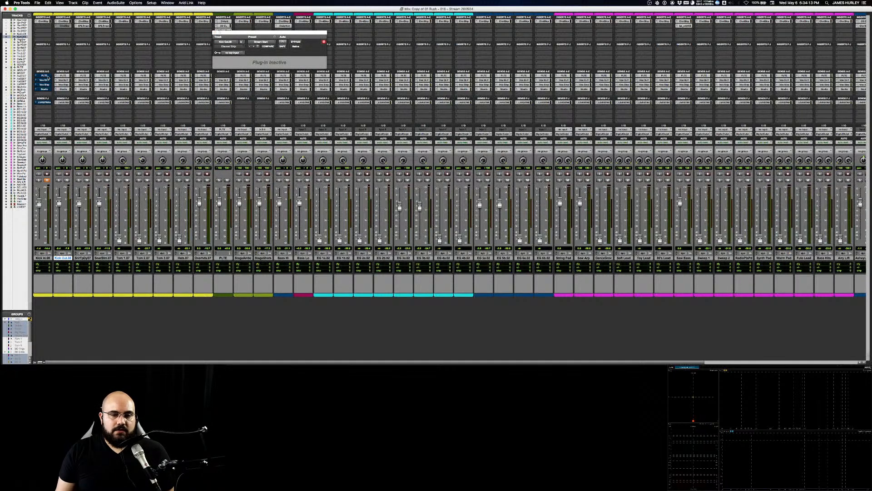
key(shift+q)
key(shift+m)
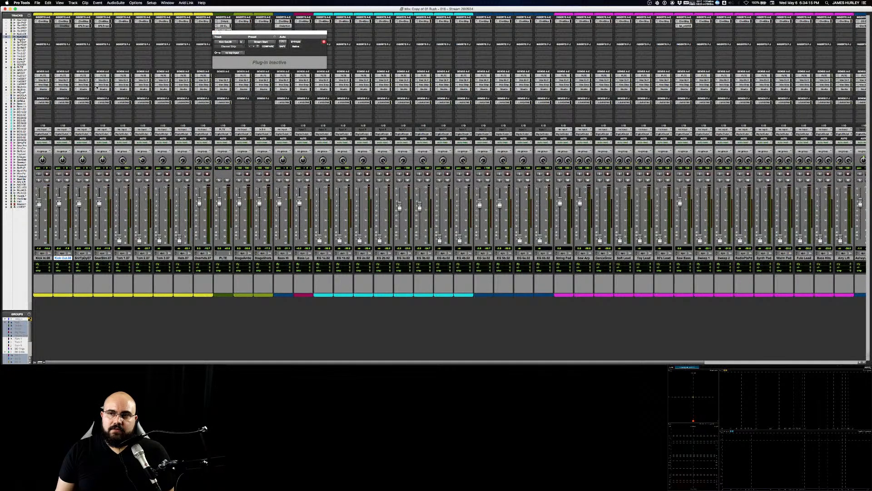
click(216, 32)
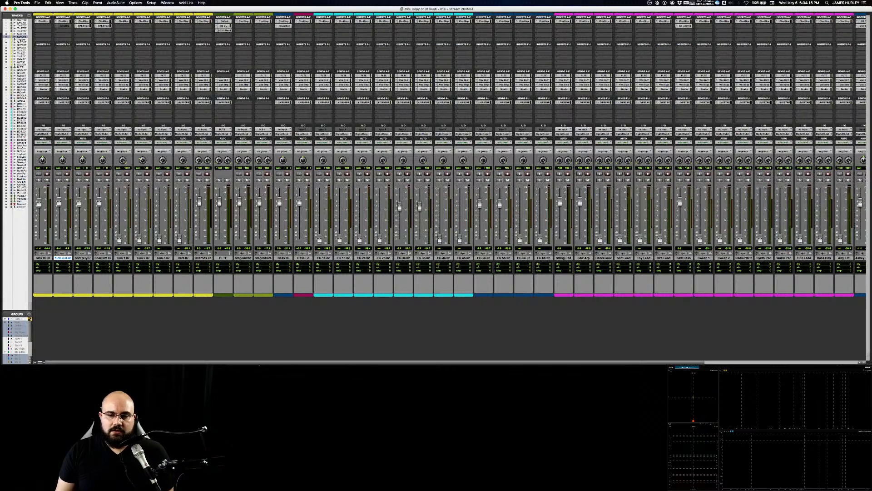
Step: Re-enable the bypassed inserts on the Master track during playback and return to the kick tracks
scroll(777, 311, right, 10)
super+click(810, 22)
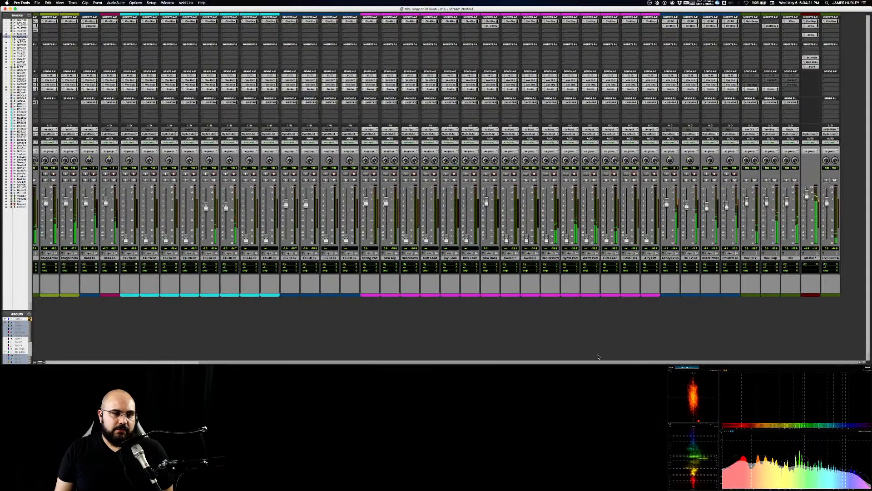
scroll(225, 342, left, 10)
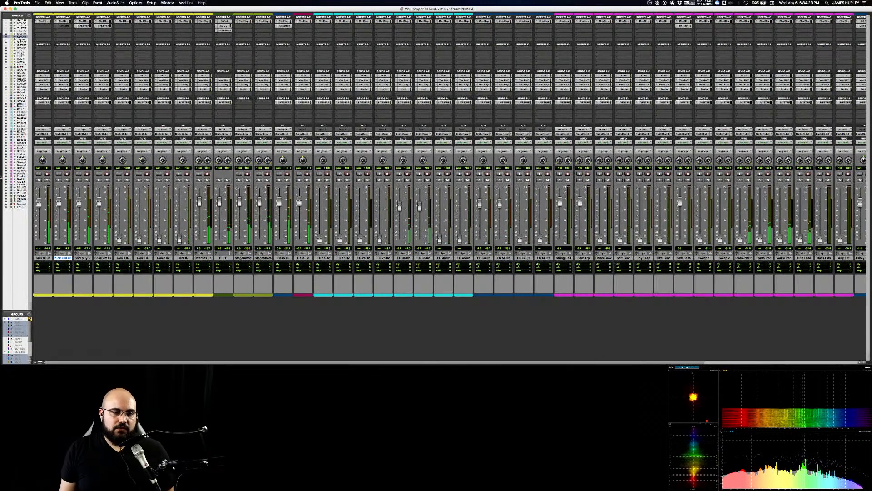
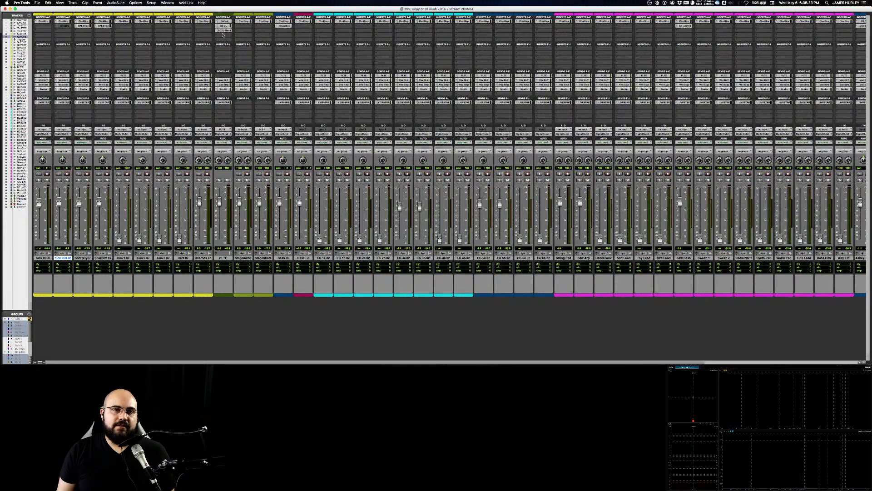
click(44, 258)
click(230, 258)
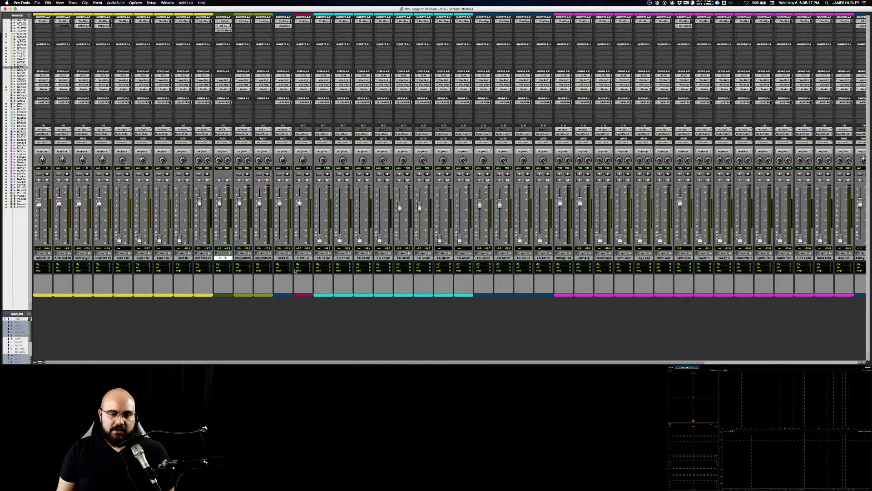
drag(247, 363, 228, 360)
click(237, 258)
click(230, 259)
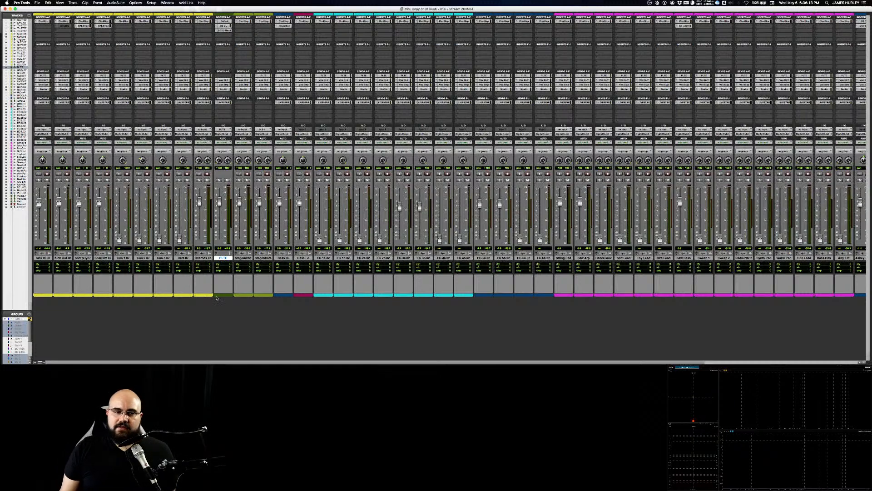
click(203, 258)
click(223, 258)
click(204, 259)
click(185, 258)
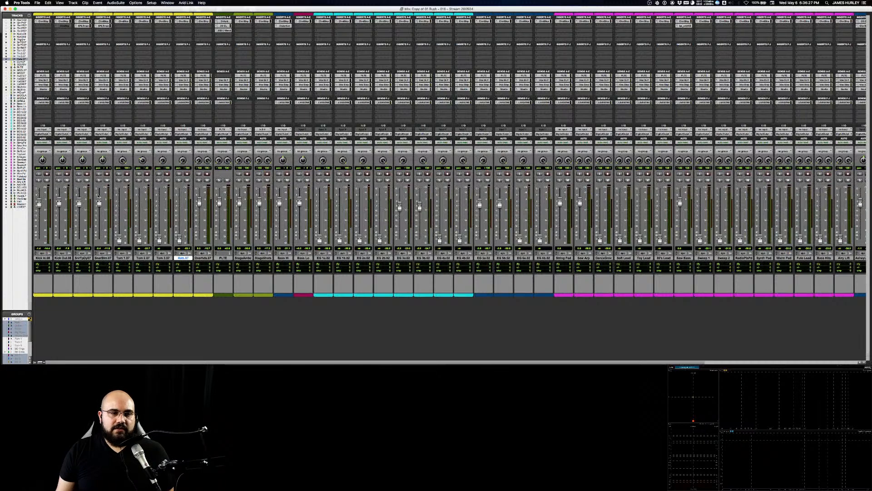
Step: Mute the PLTE return, select and solo every track from Kick In through PLTE, and start playback
click(228, 181)
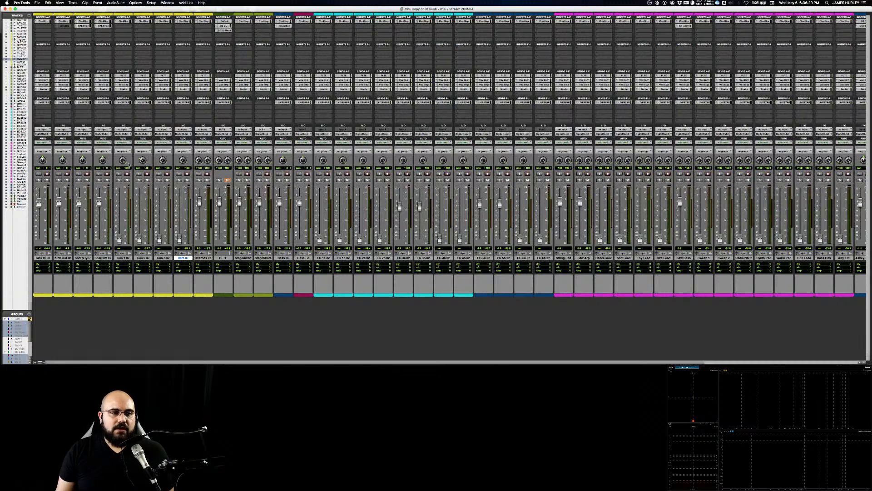
click(223, 258)
shift+click(43, 257)
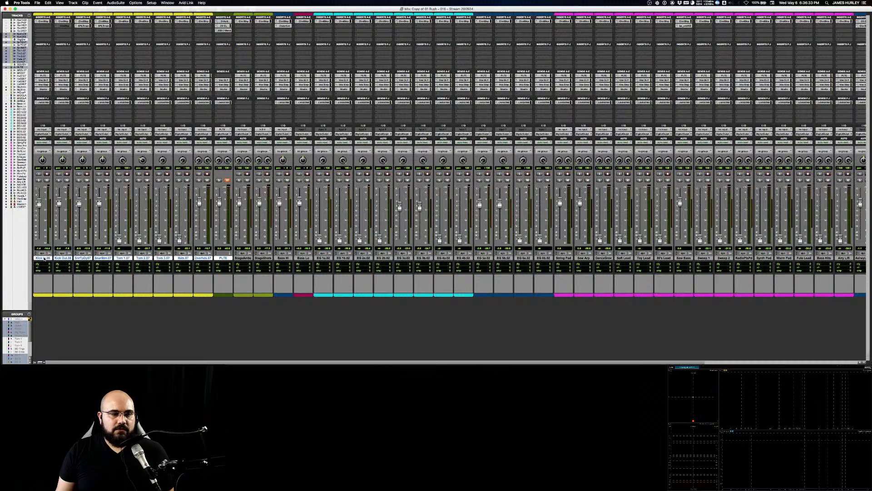
alt+shift+click(39, 180)
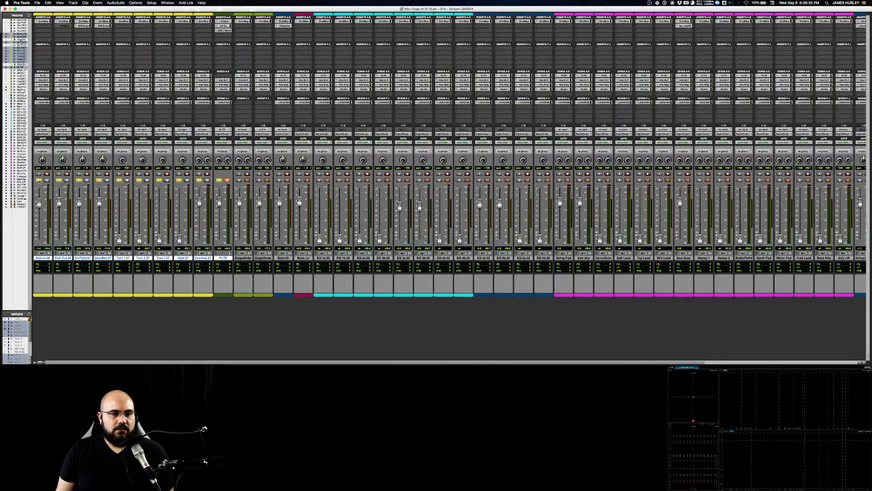
key(space)
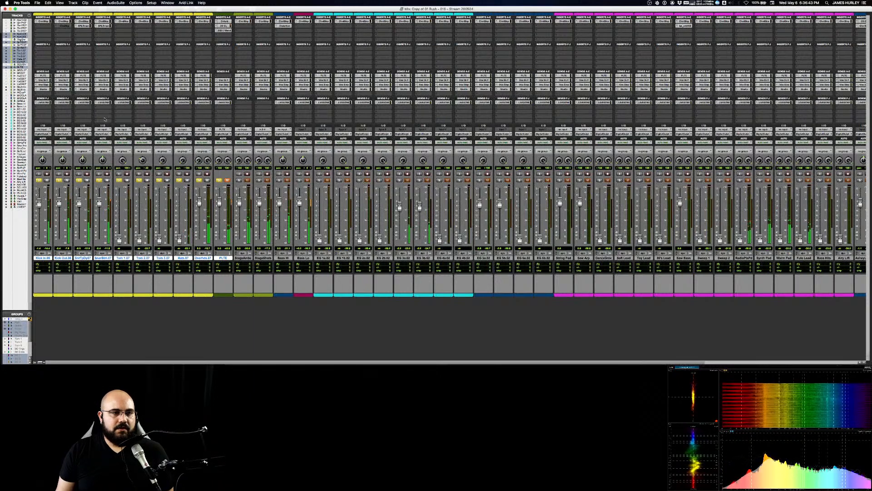
Step: Compare the Snare Top and Snare Bottom tracks with their fourth send muted and unmuted during playback
super+click(85, 91)
super+click(103, 91)
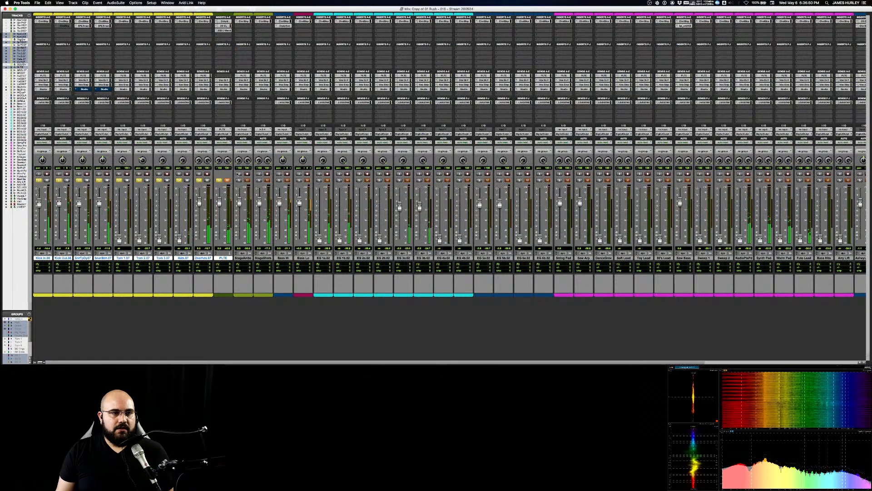
super+click(85, 90)
super+click(102, 90)
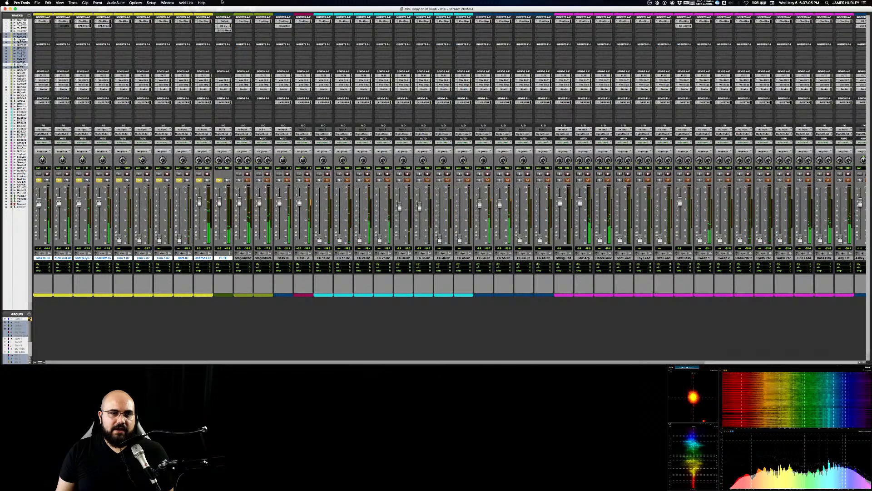
Step: Open the compressor on the PLTE return, adjust its threshold during playback, and compare it bypassed and active
click(224, 25)
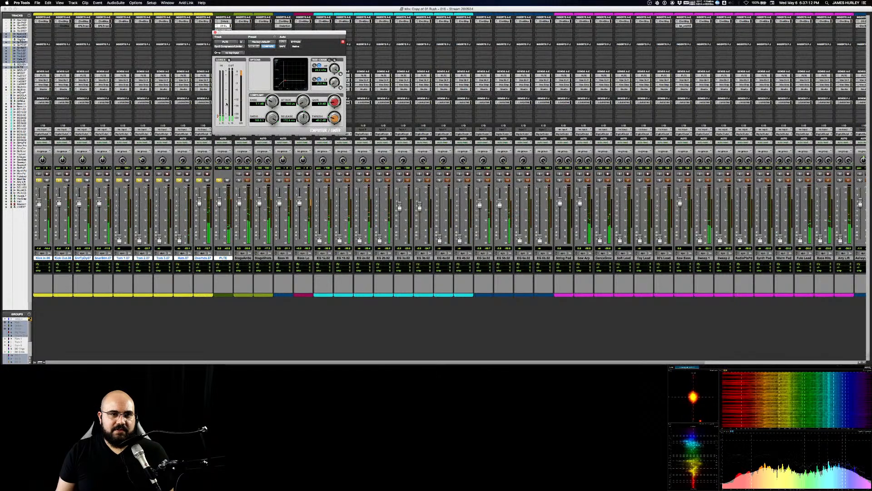
drag(218, 116, 219, 115)
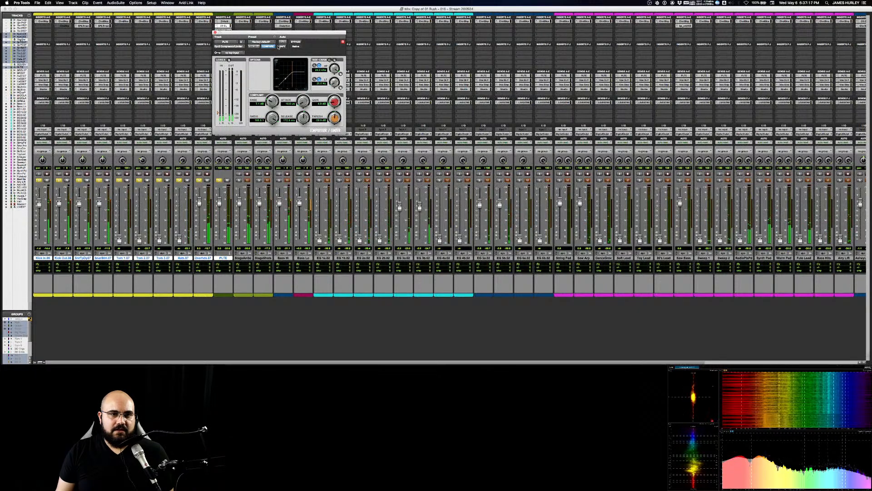
click(296, 42)
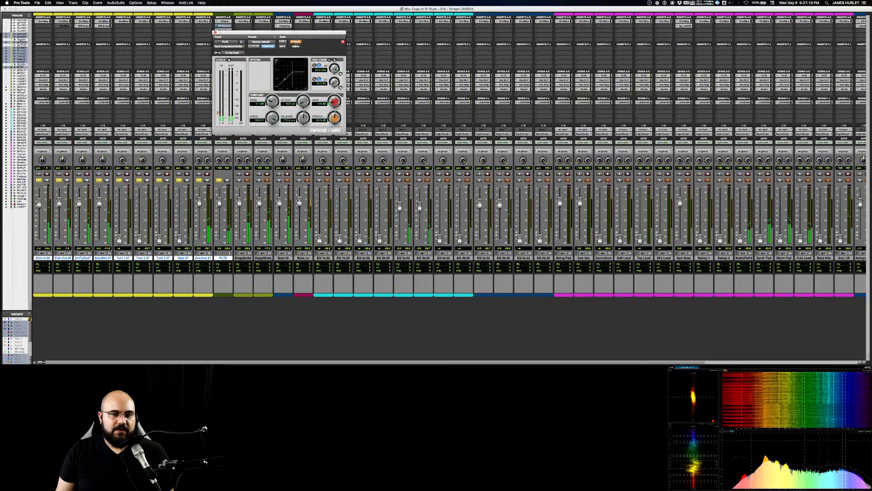
click(296, 42)
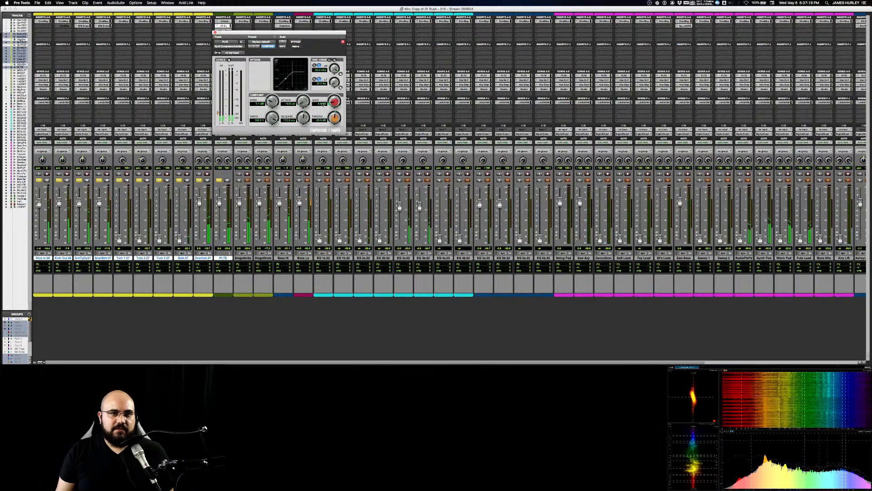
drag(332, 116, 332, 117)
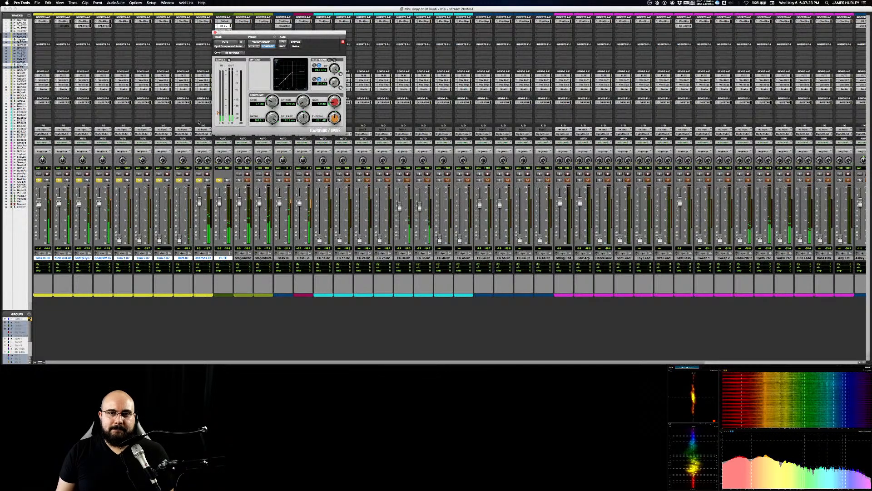
Step: Move PLTE's compressor window aside, lower the threshold further, and fine-tune the release time
drag(238, 32, 296, 32)
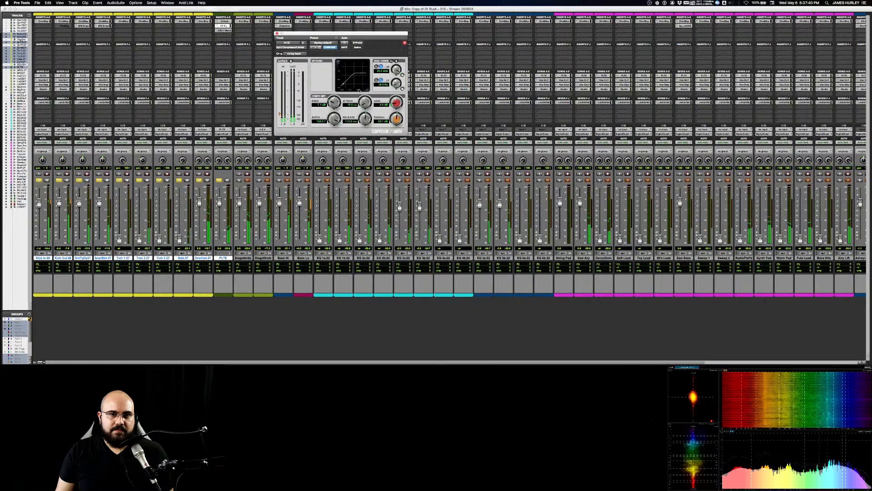
drag(393, 122, 383, 136)
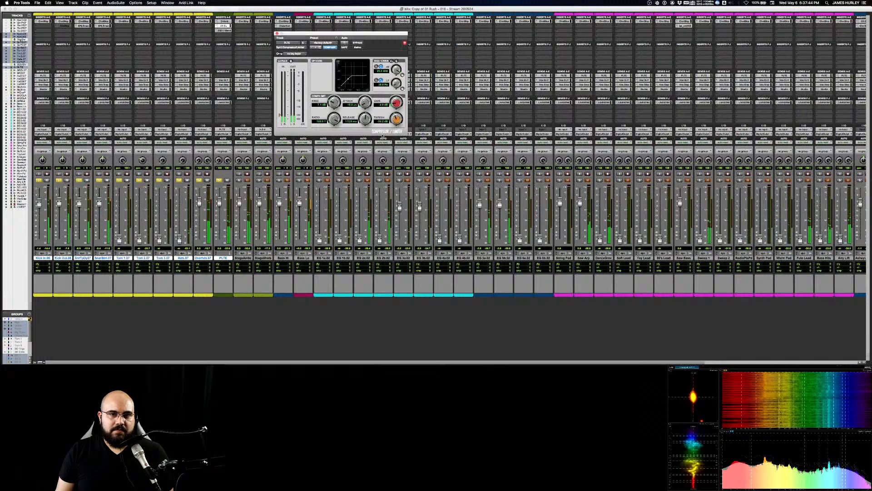
drag(383, 136, 370, 153)
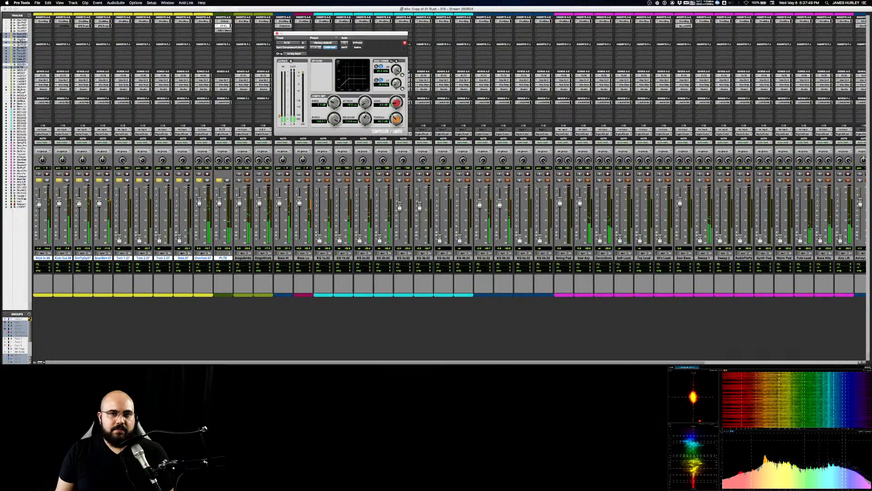
drag(365, 116, 365, 118)
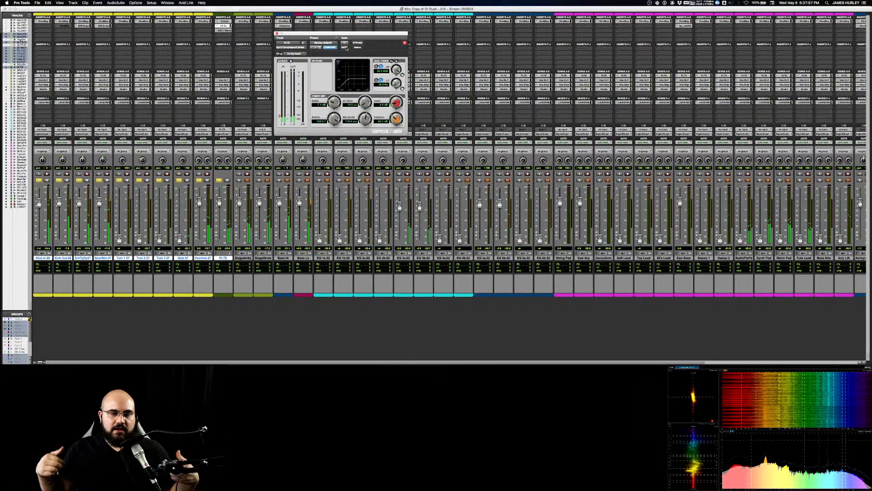
Step: Audition the drums with PLTE's compressor bypassed and the return's mute toggled, and re-enable the compressor
click(358, 42)
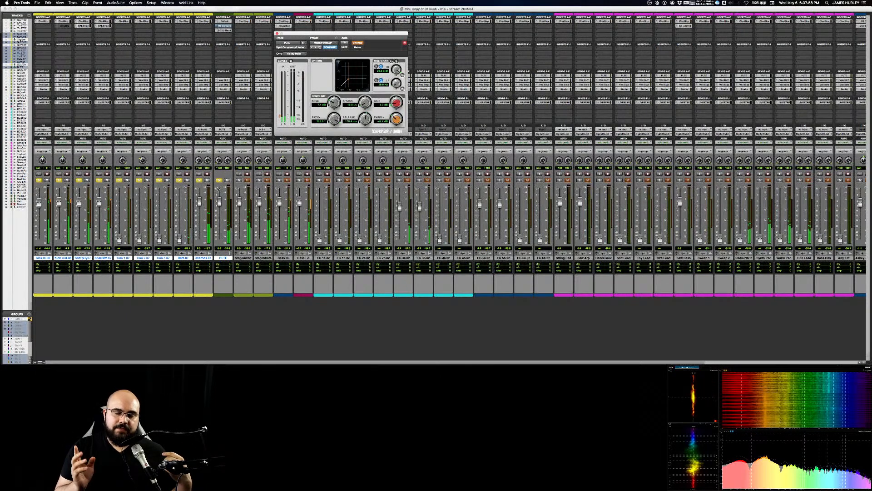
click(227, 180)
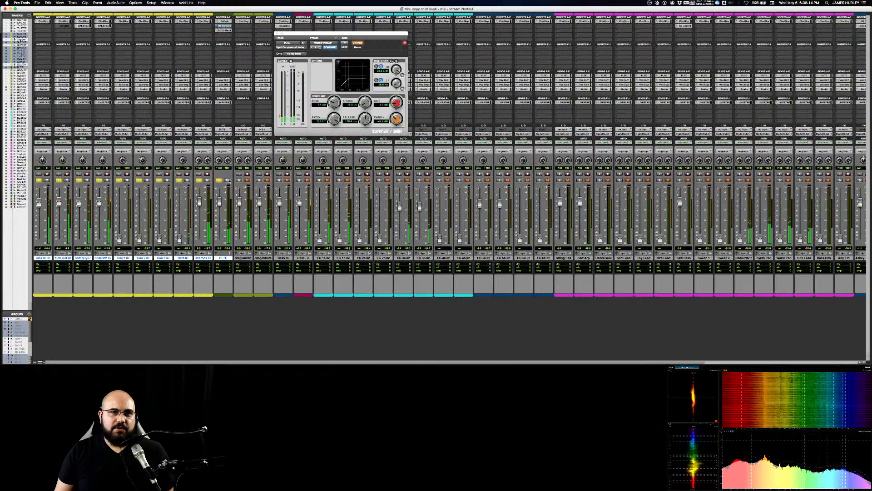
click(359, 43)
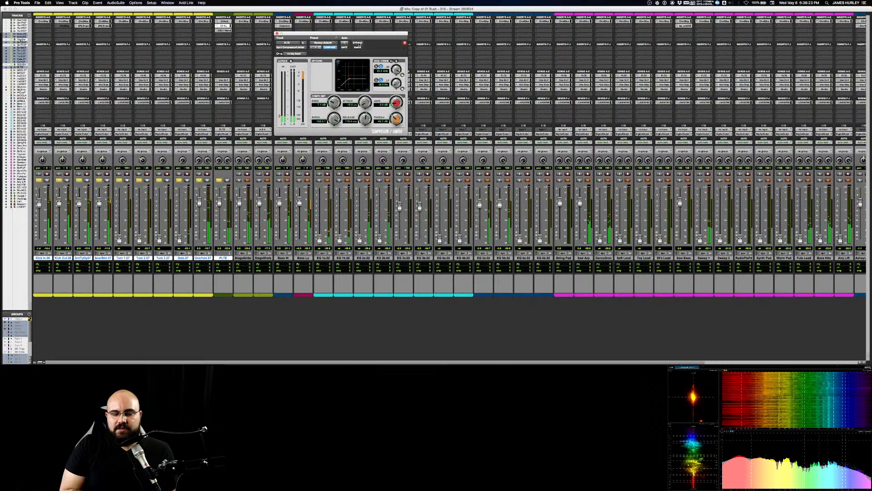
Step: Examine the settings of PLTE's reverb and EQ inserts and close each plug-in window
click(225, 22)
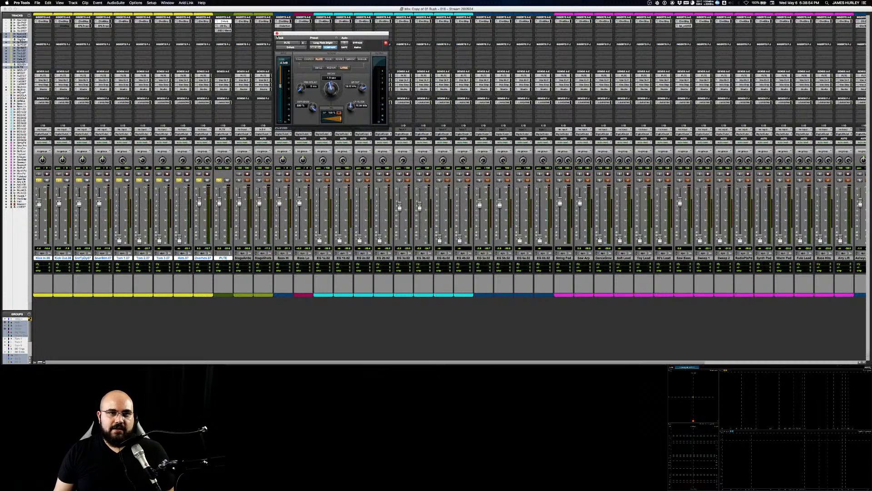
click(276, 34)
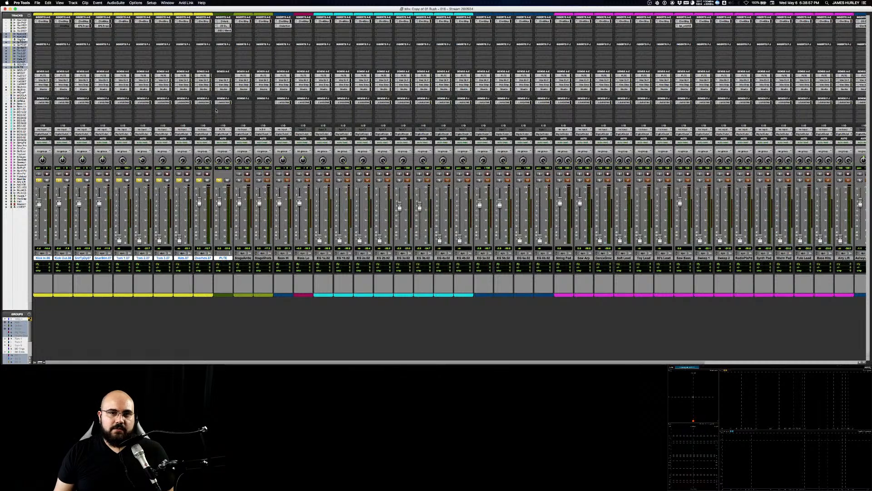
click(224, 30)
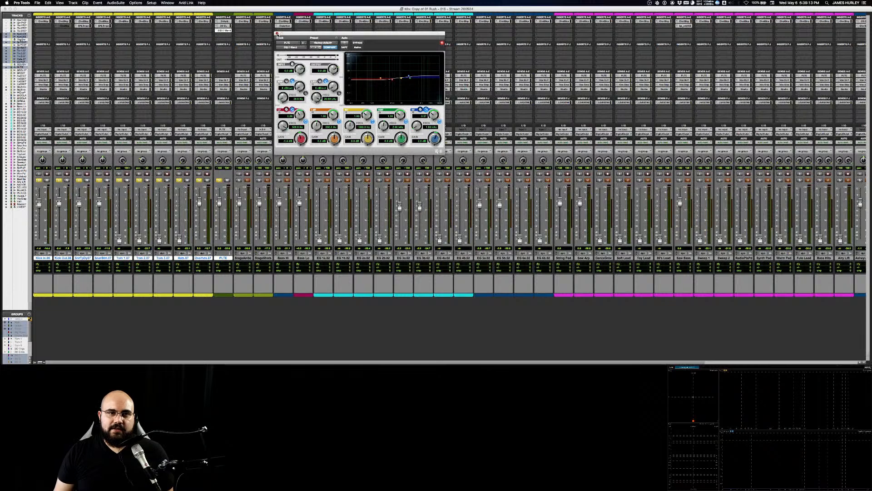
click(278, 33)
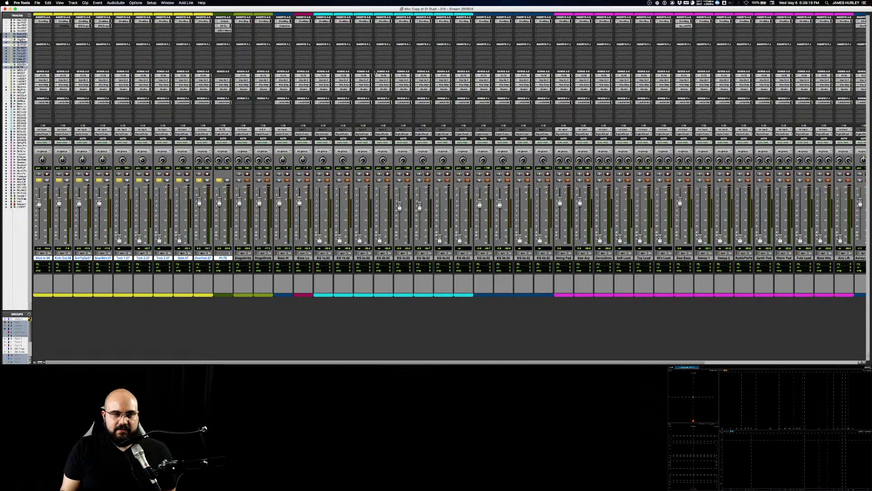
Step: Briefly play the soloed drums, stop playback, and unsolo the PLTE return and every drum track through Kick In
key(space)
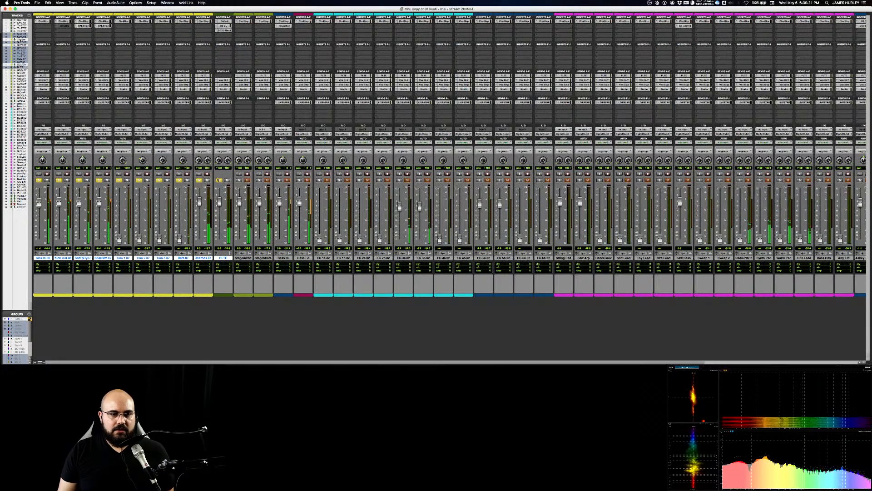
key(space)
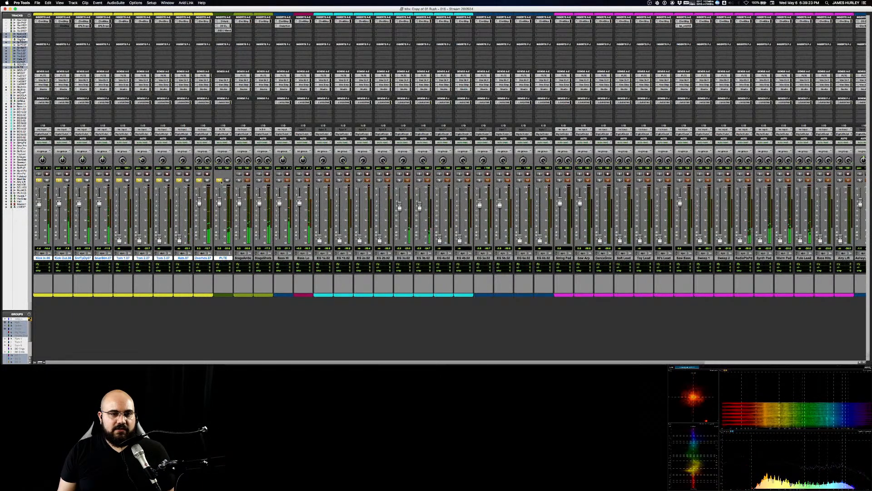
click(219, 181)
click(198, 181)
click(179, 181)
click(160, 181)
click(139, 181)
click(120, 181)
click(100, 180)
click(80, 181)
click(59, 181)
click(39, 180)
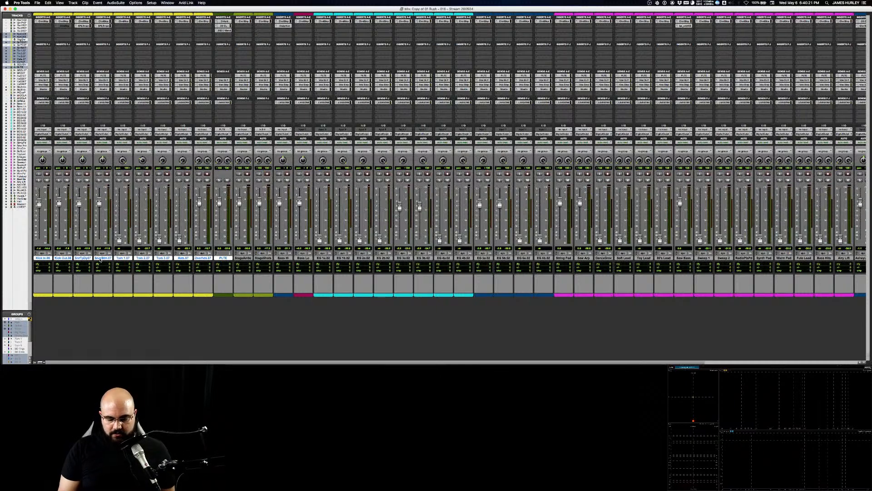
Step: Switch to the Edit window, return to the drum tracks, and select and zoom around a passage on Snare Bottom
key(super+equal)
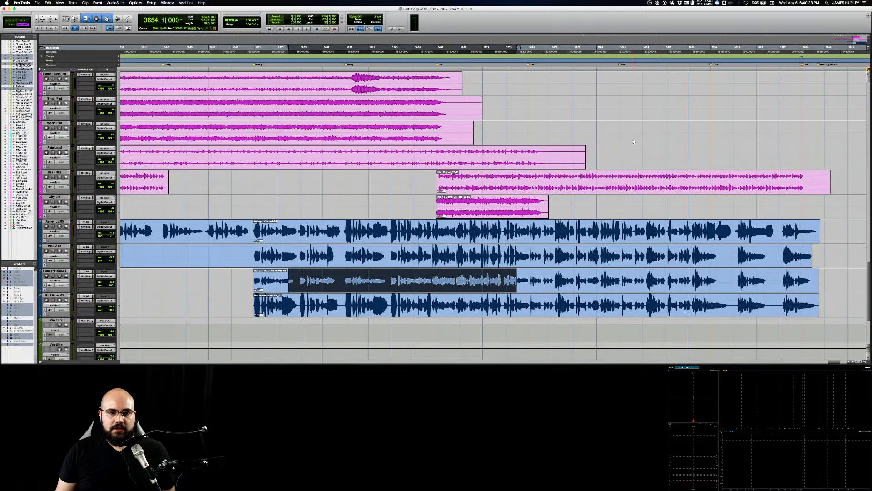
click(353, 191)
scroll(355, 194, up, 15)
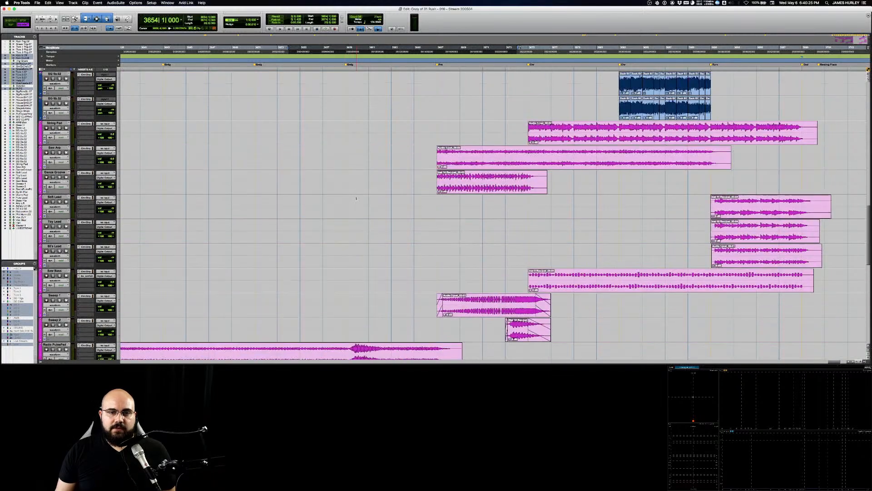
scroll(357, 198, up, 8)
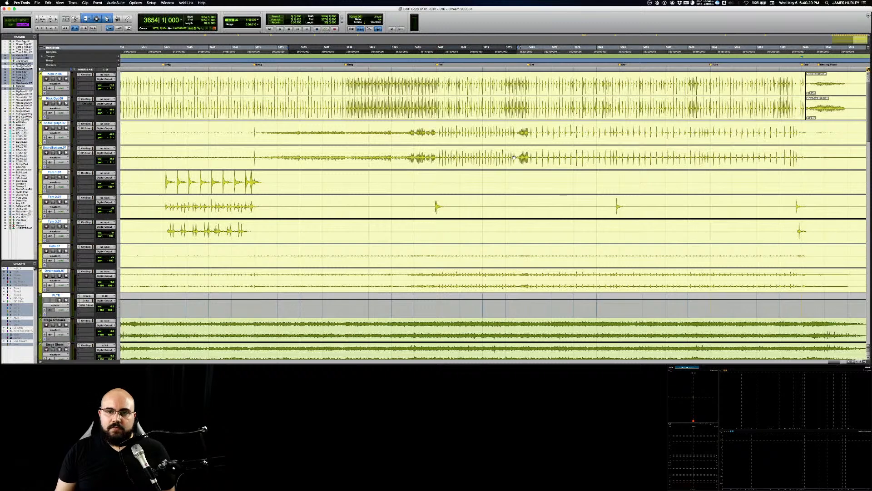
drag(550, 152, 605, 157)
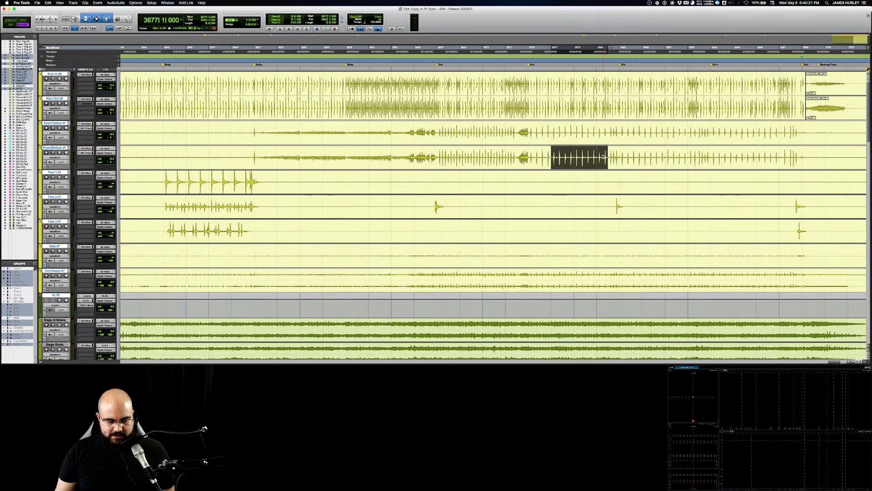
key(t)
key(t)
key(t)
key(t)
scroll(497, 190, left, 1)
key(r)
key(r)
key(r)
key(r)
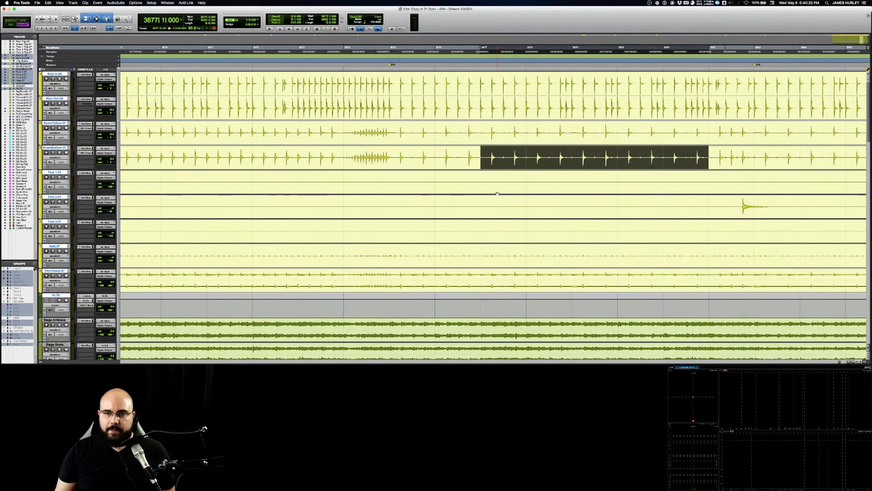
Step: Find the earlier tom section, select a passage on Tom 2 starting at bar 3601, and play it
drag(730, 131, 273, 156)
drag(388, 213, 503, 196)
drag(184, 232, 867, 232)
drag(439, 232, 554, 200)
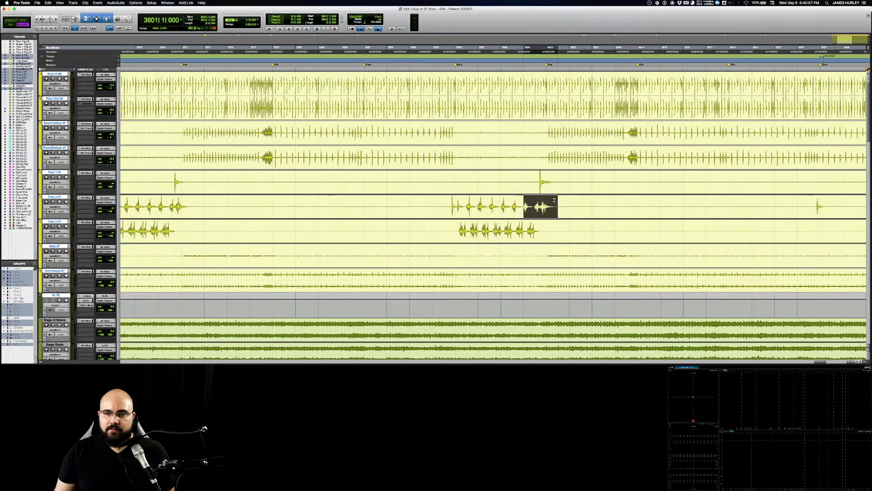
key(space)
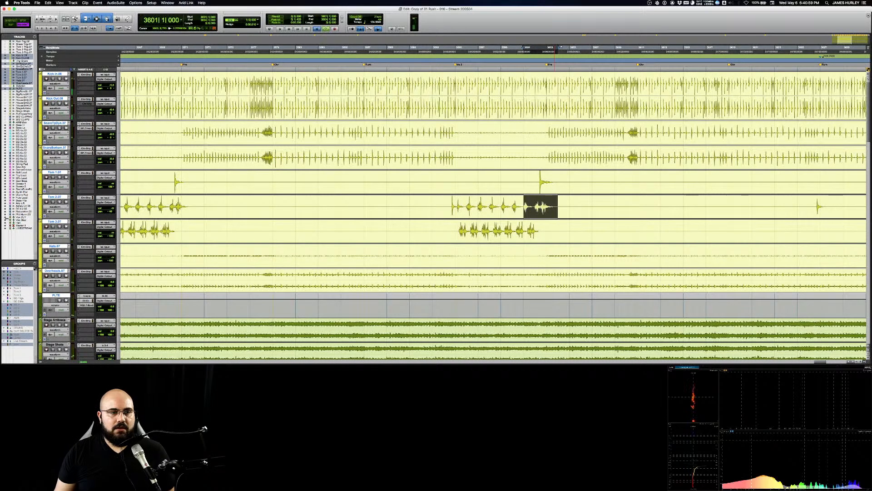
Step: In the Mix window, solo Tom 1 and the Overheads, select only the Tom 1 track, and briefly play the passage
key(super+equal)
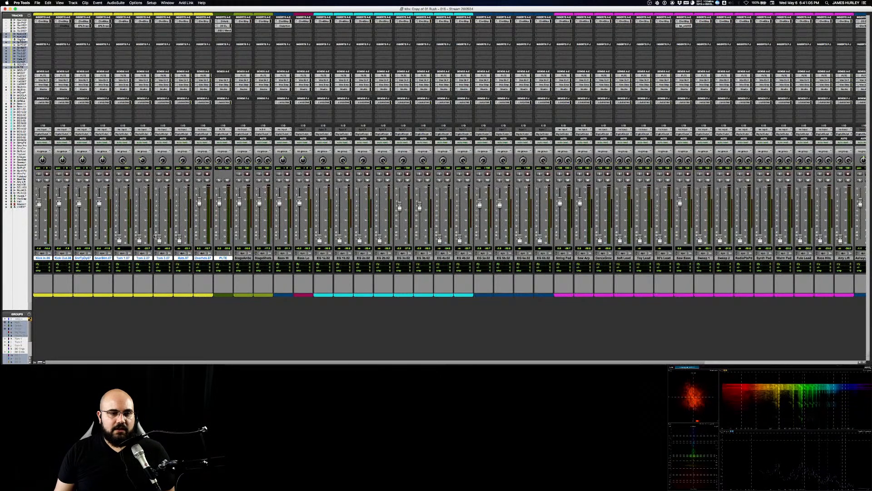
click(119, 181)
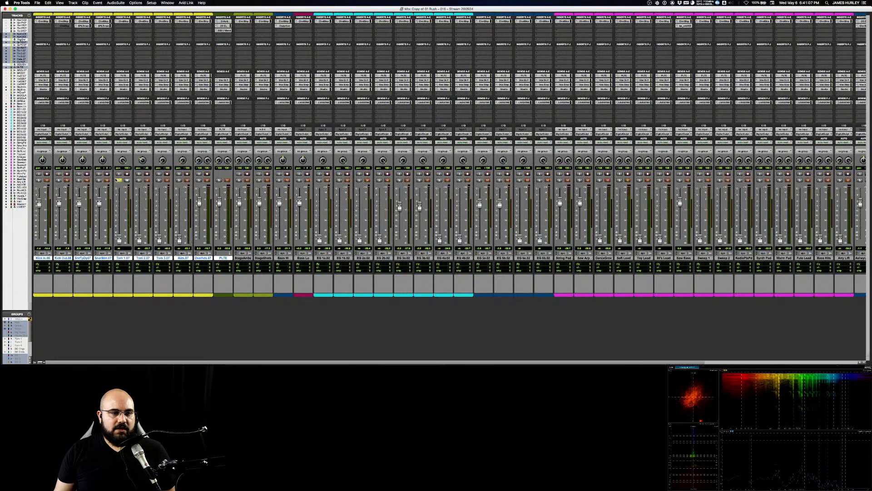
right_click(123, 259)
click(120, 260)
click(121, 259)
click(121, 260)
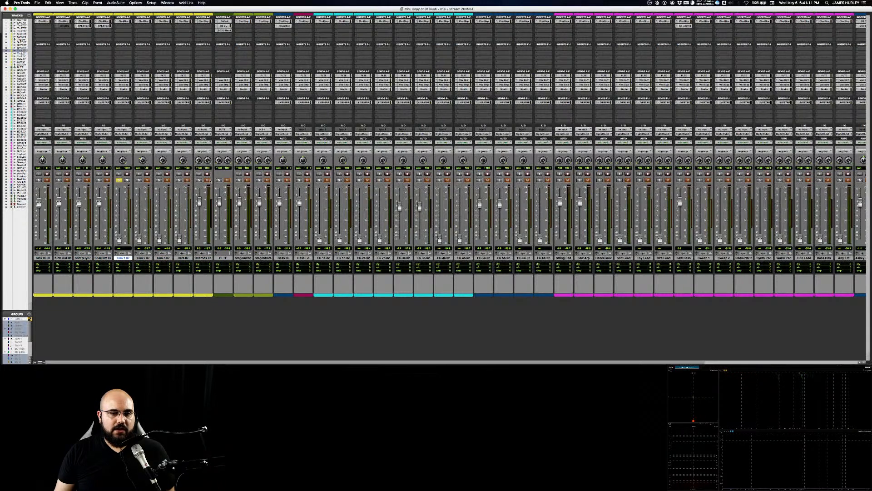
click(198, 180)
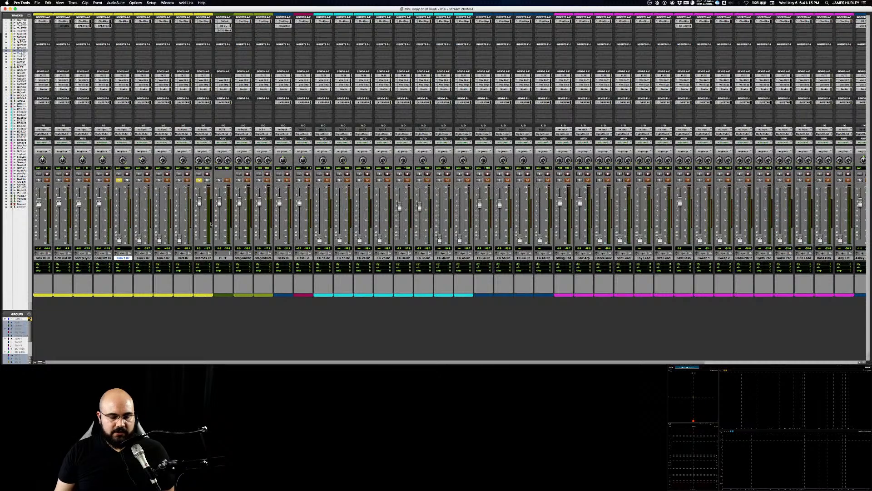
key(space)
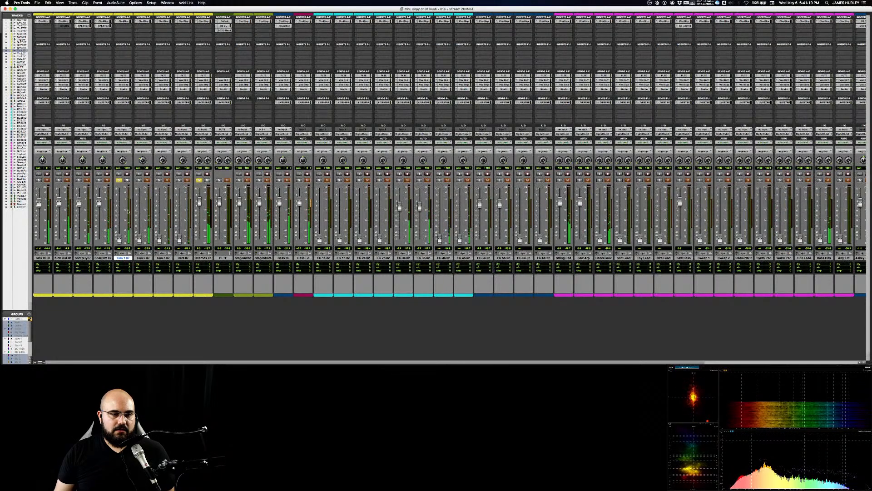
key(space)
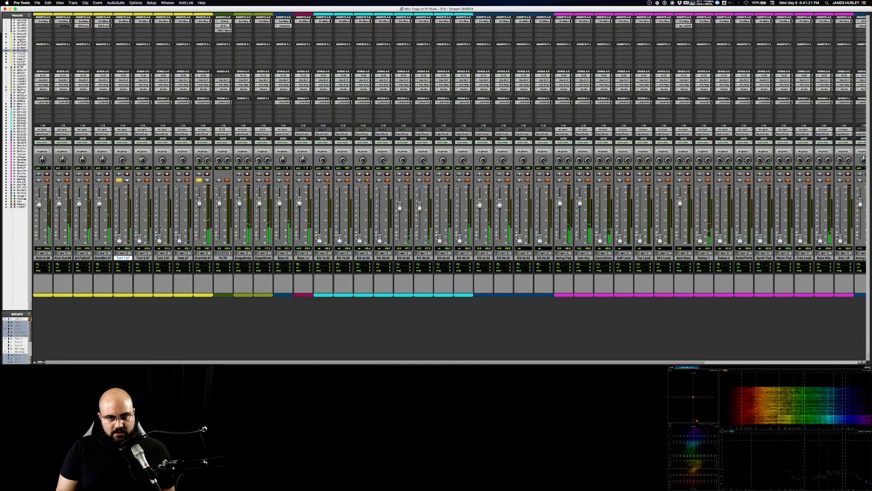
Step: In the Edit window, set the grid to 1/4 note and select six beats around the Tom 1 hit, starting at 3602|2|000
key(super+equal)
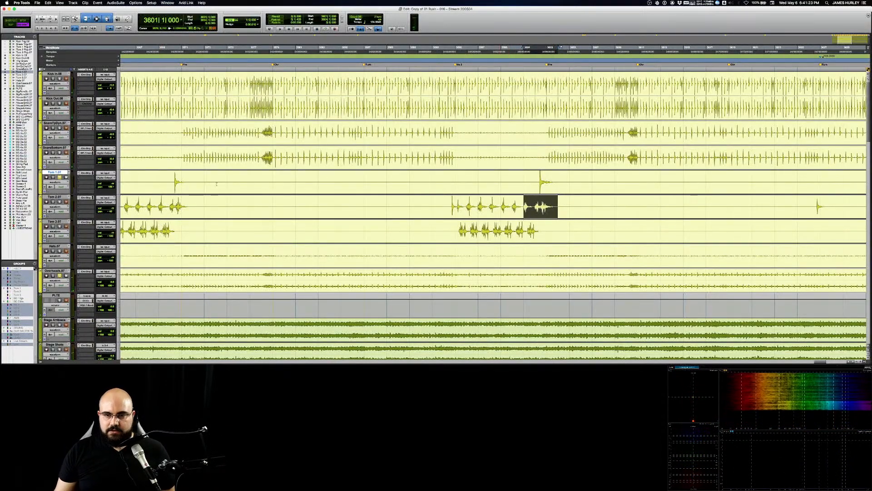
click(540, 180)
key(t)
key(t)
key(t)
key(t)
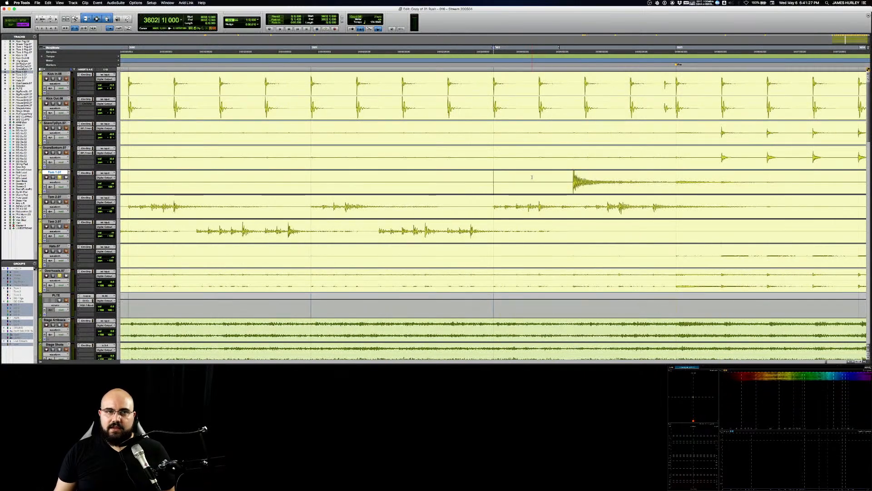
click(258, 21)
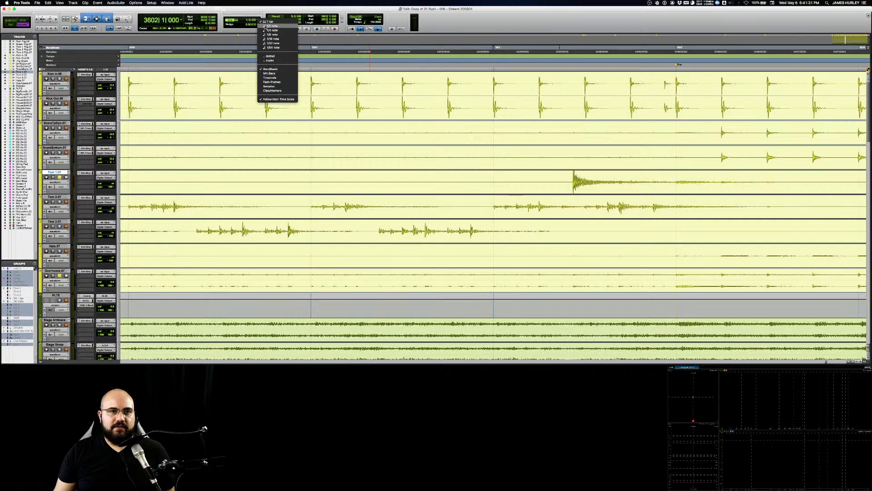
click(266, 27)
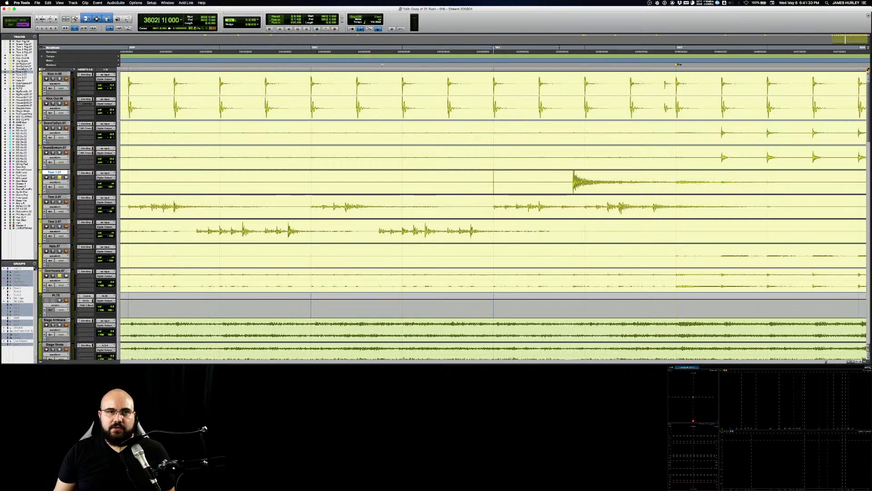
click(260, 23)
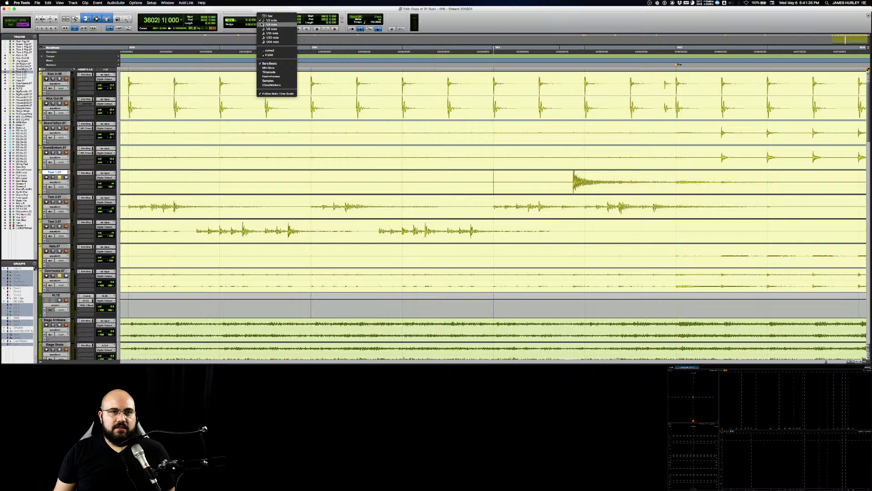
click(265, 28)
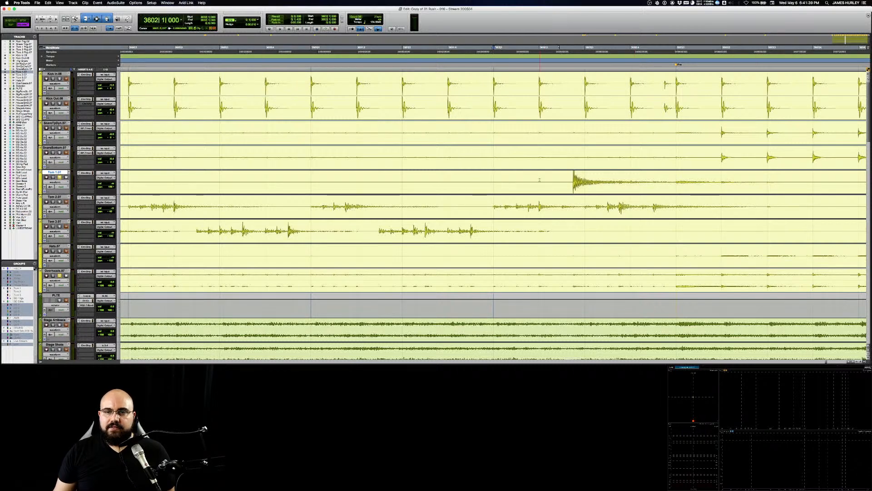
drag(539, 180, 816, 180)
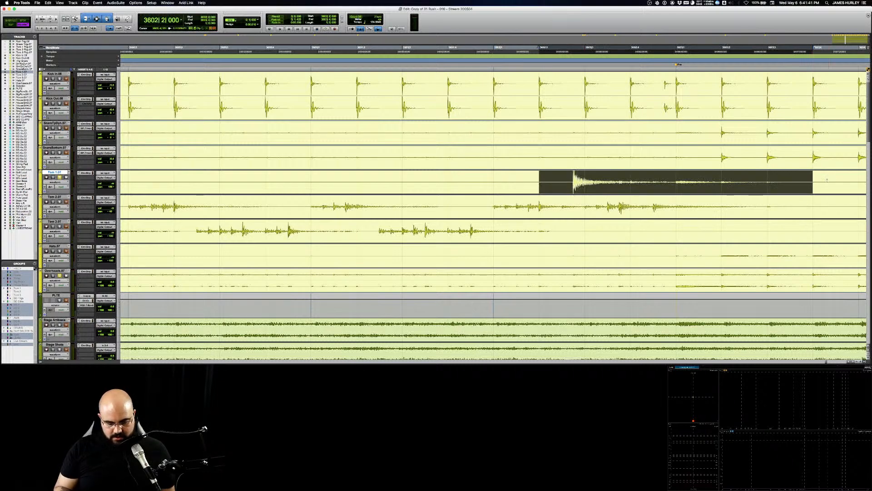
Step: Return to the Mix window, play the selected passage, and raise Tom 1's fader to about unity
key(super+equal)
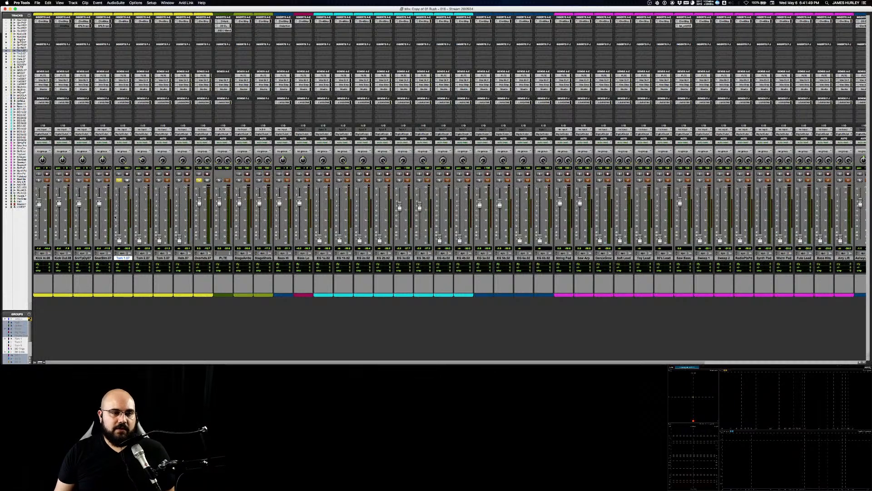
key(space)
drag(119, 237, 119, 201)
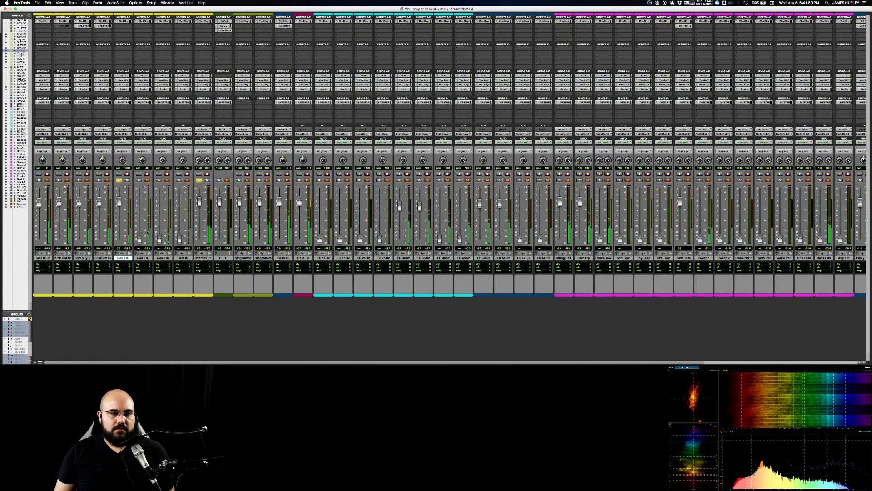
Step: In Tom 1's Channel Strip, adjust the input level and shape a narrower low-mid EQ cut during playback
click(122, 20)
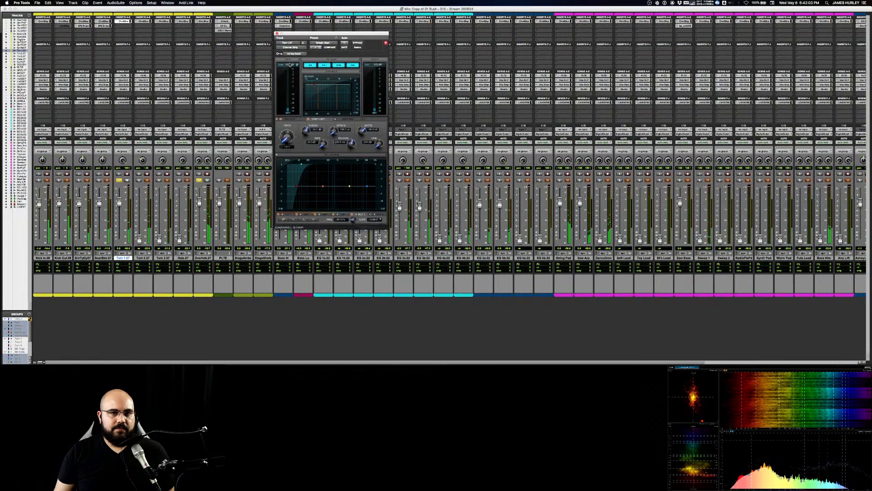
drag(290, 65, 290, 63)
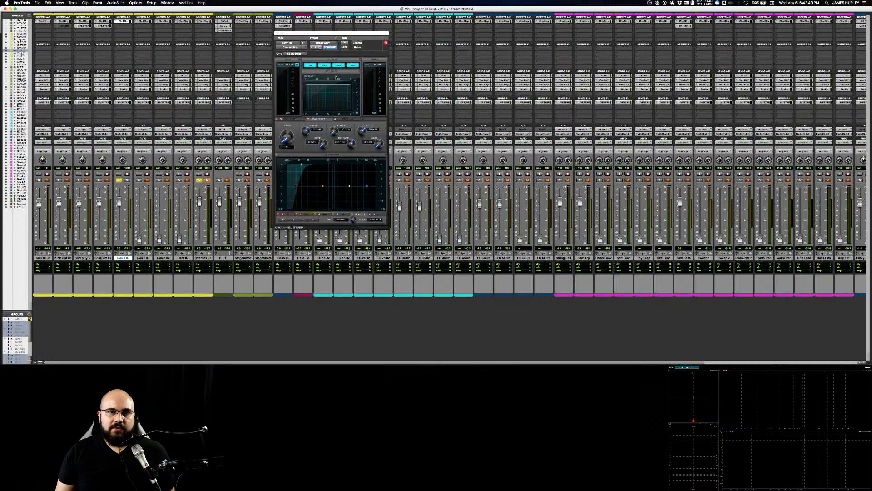
key(space)
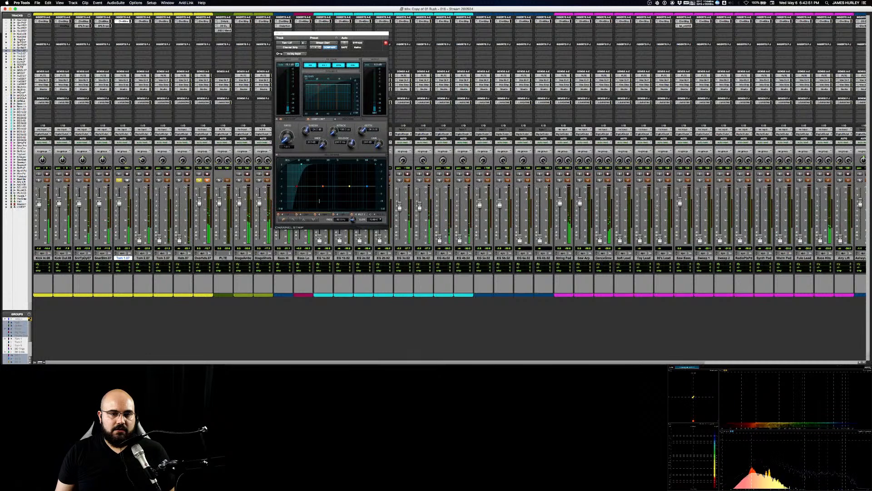
drag(321, 190, 330, 182)
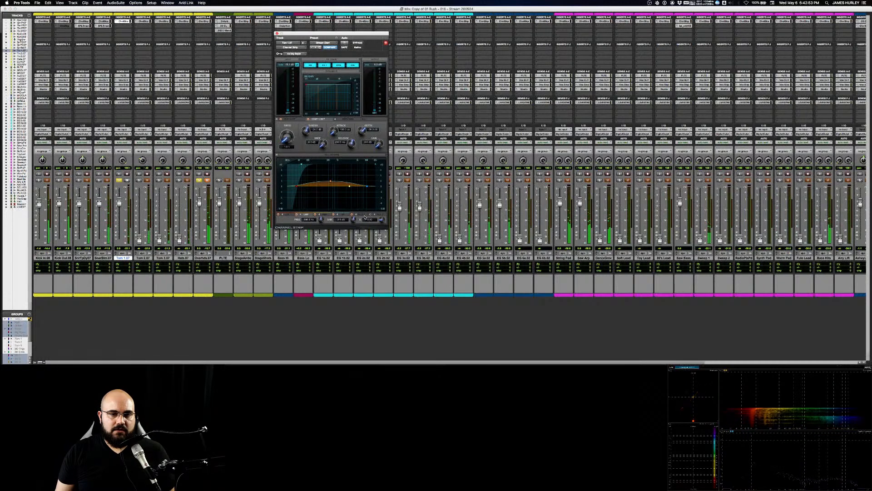
drag(382, 220, 384, 203)
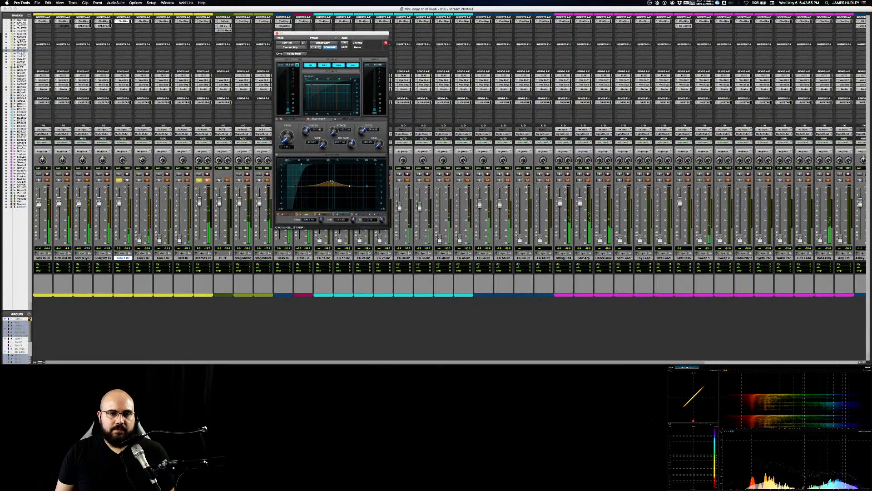
mouse_move(330, 182)
mouse_down()
mouse_move(331, 173)
mouse_move(334, 196)
mouse_up()
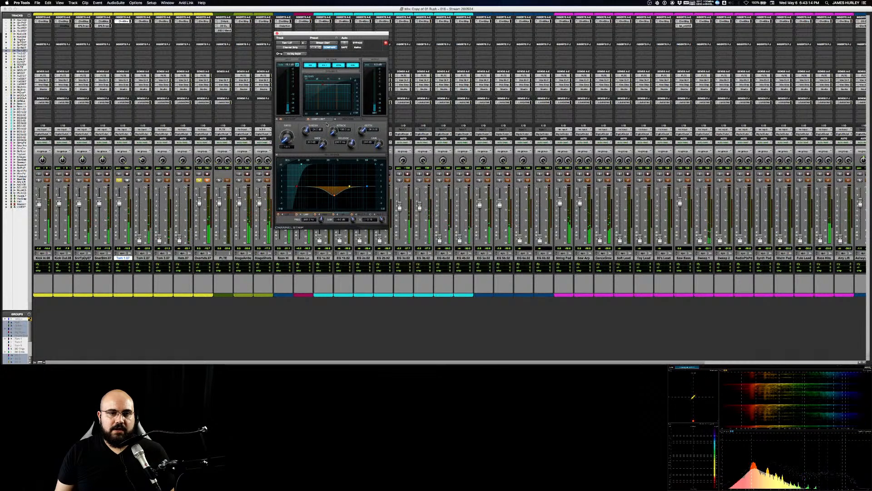
Step: Raise the ratio and attack of Tom 1's Channel Strip compressor and adjust its release
drag(287, 138, 285, 116)
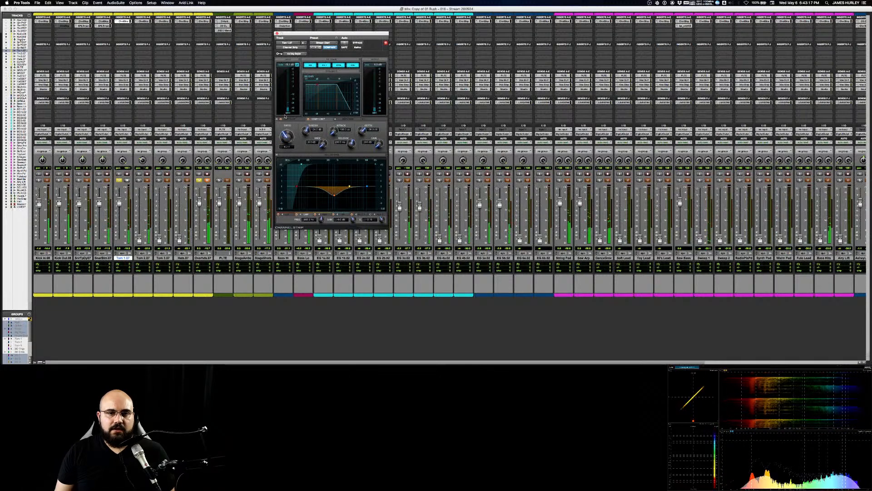
drag(334, 132, 338, 105)
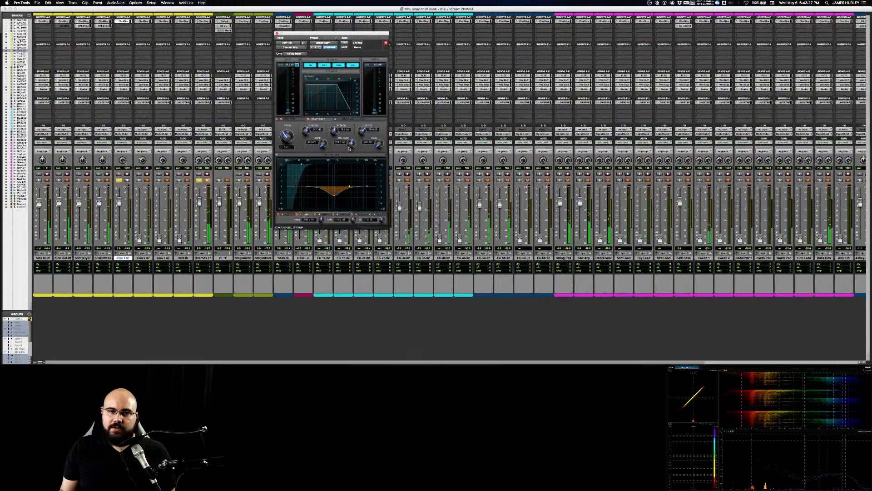
drag(349, 147, 350, 150)
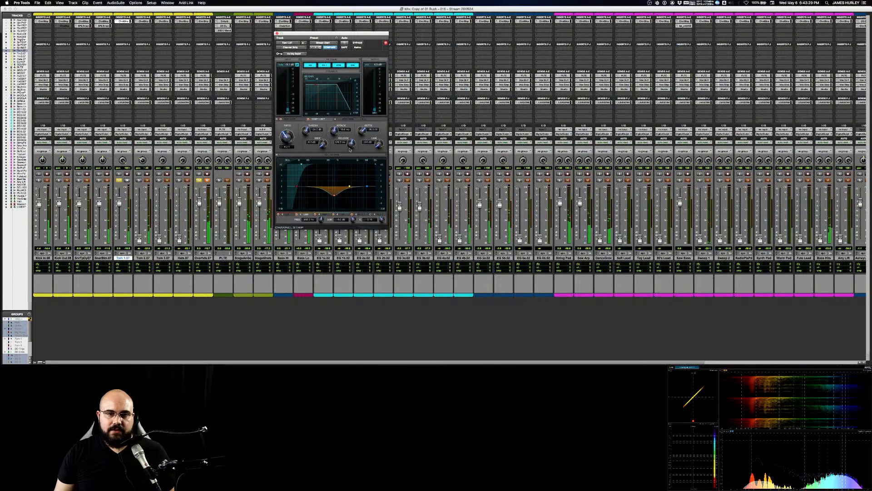
drag(348, 143, 348, 137)
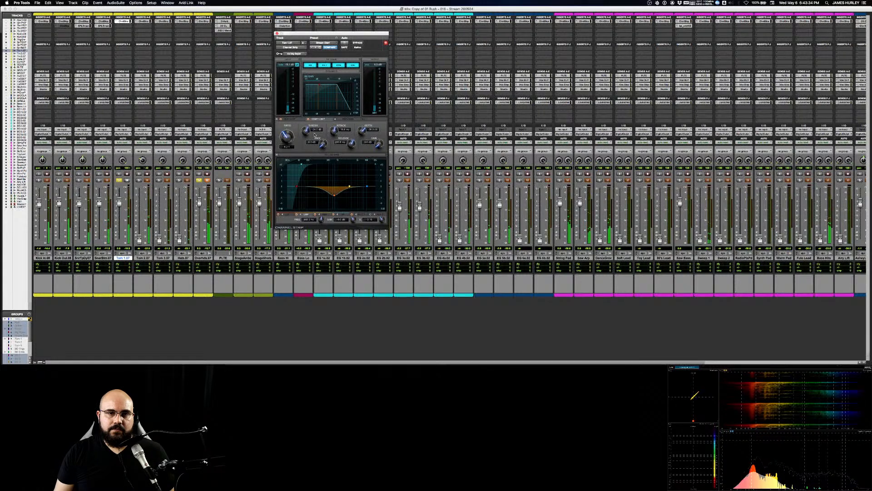
Step: Lower the Tom 1 compressor's threshold and fine-tune its gain and release
drag(307, 131, 307, 139)
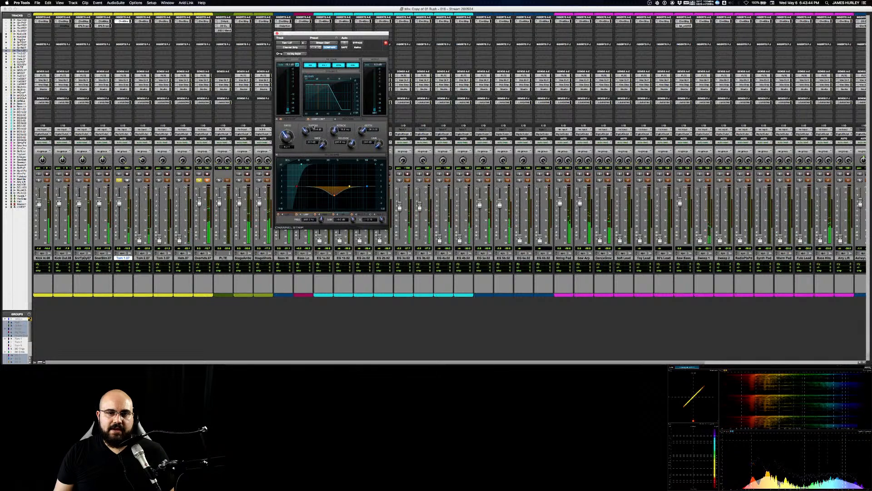
drag(307, 132, 307, 138)
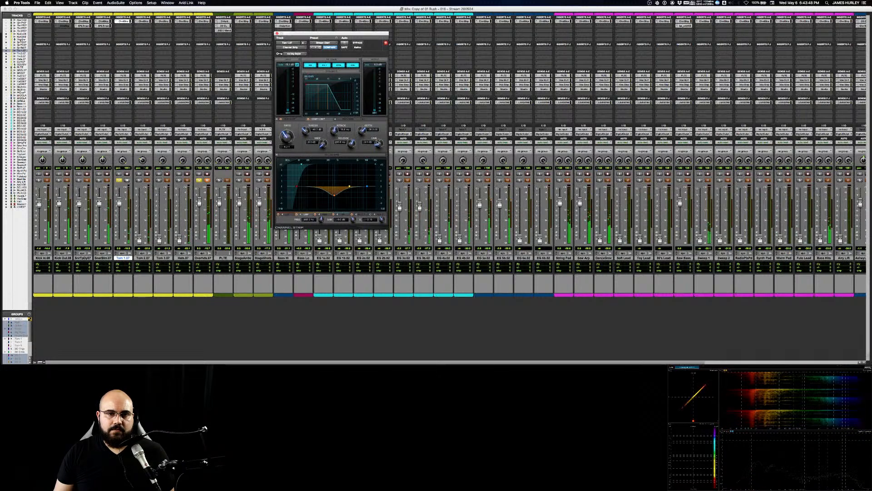
drag(378, 143, 352, 141)
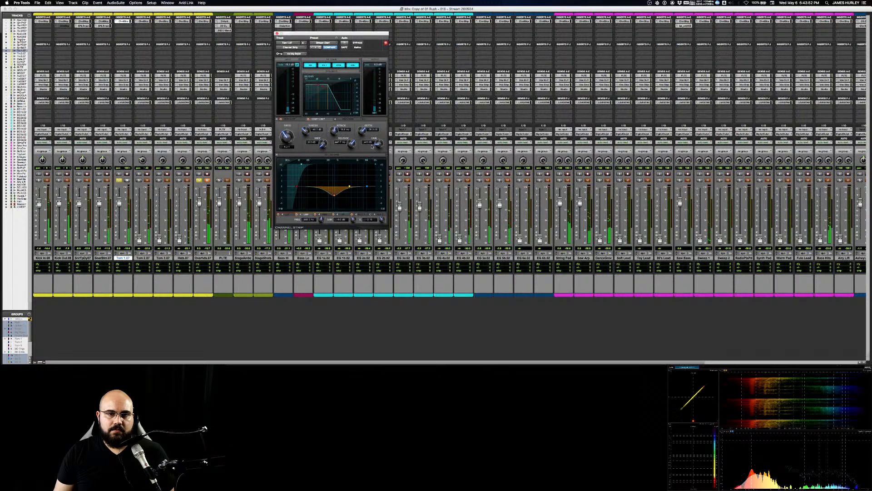
drag(351, 145, 351, 147)
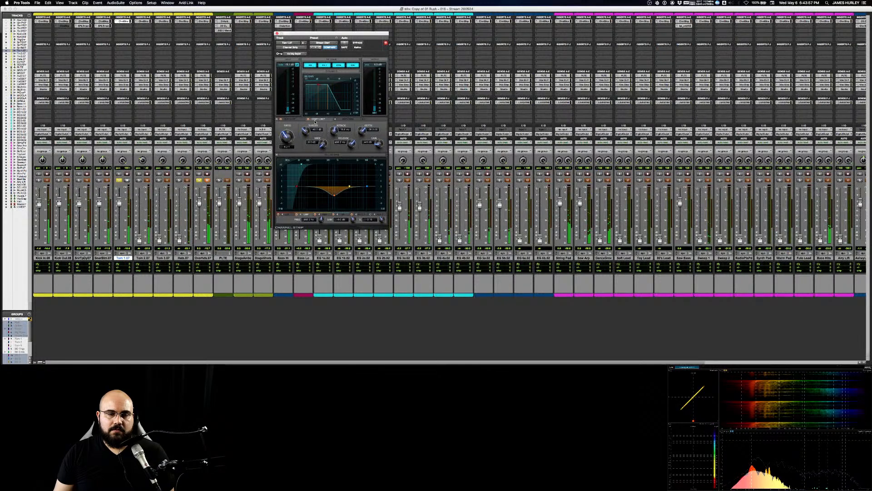
drag(381, 141, 381, 141)
Step: Compare Tom 1 with and without compression by repeatedly bypassing and re-enabling the compressor during playback
click(308, 120)
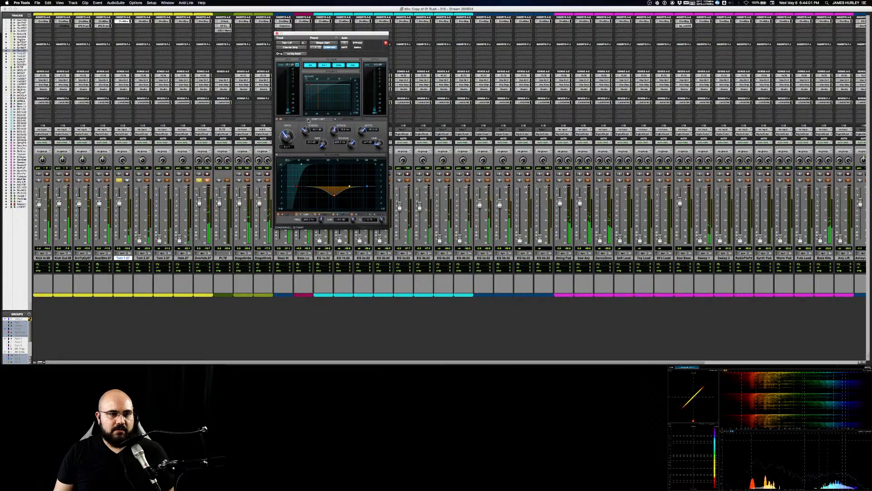
click(309, 120)
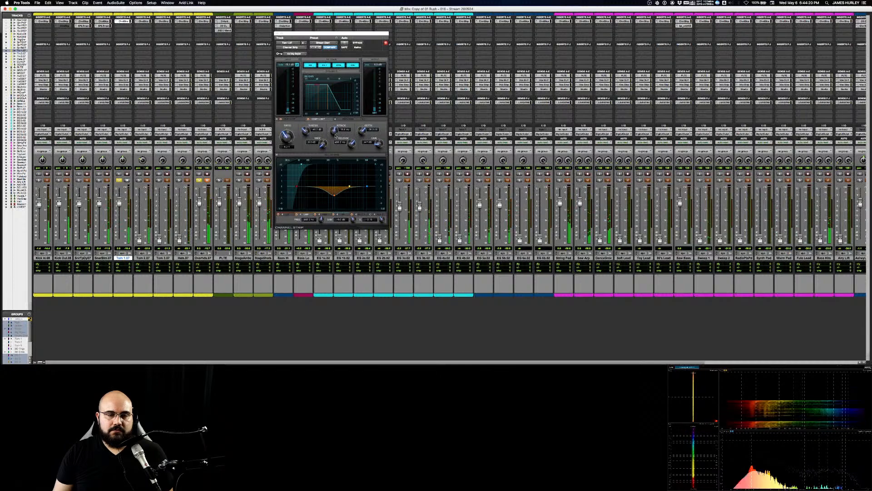
click(308, 120)
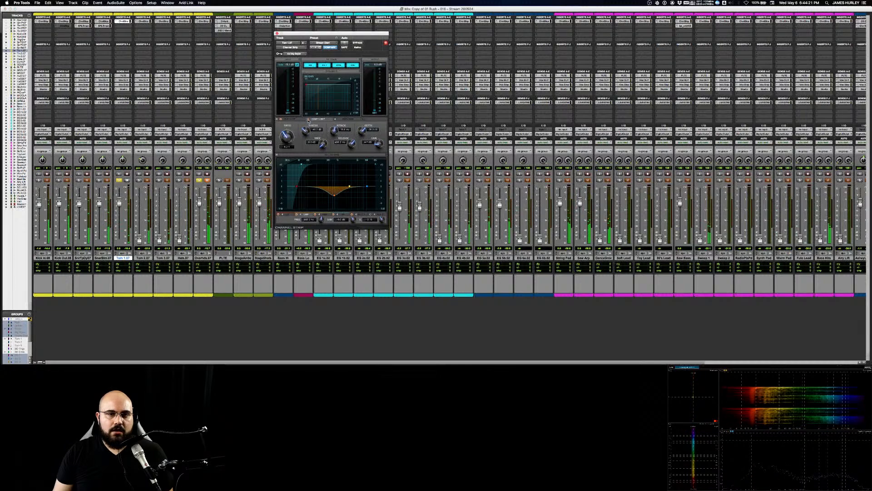
click(309, 119)
click(309, 120)
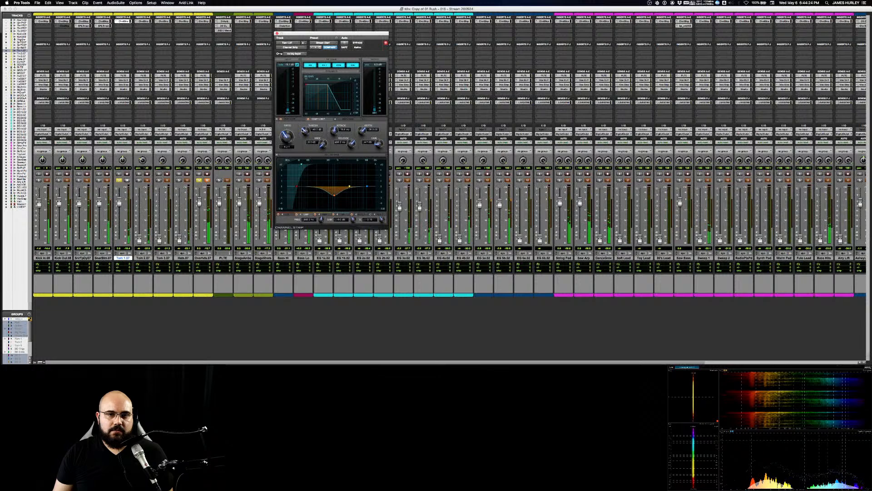
click(309, 120)
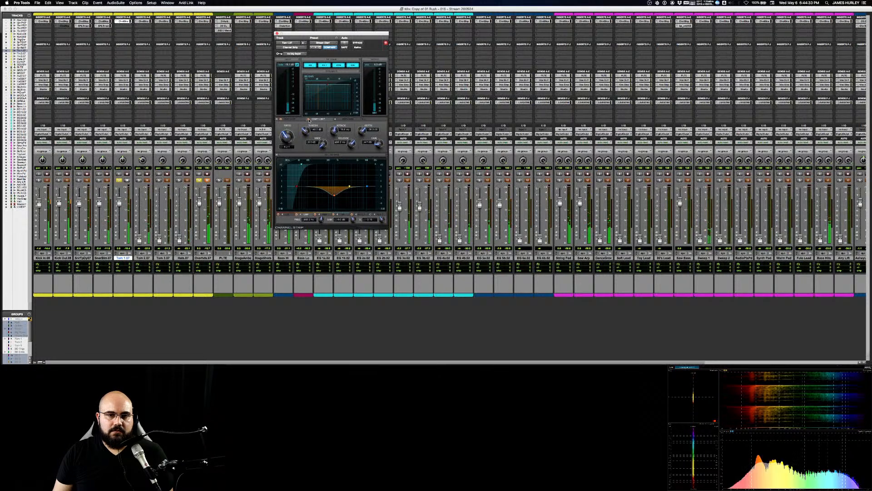
click(309, 120)
click(309, 120)
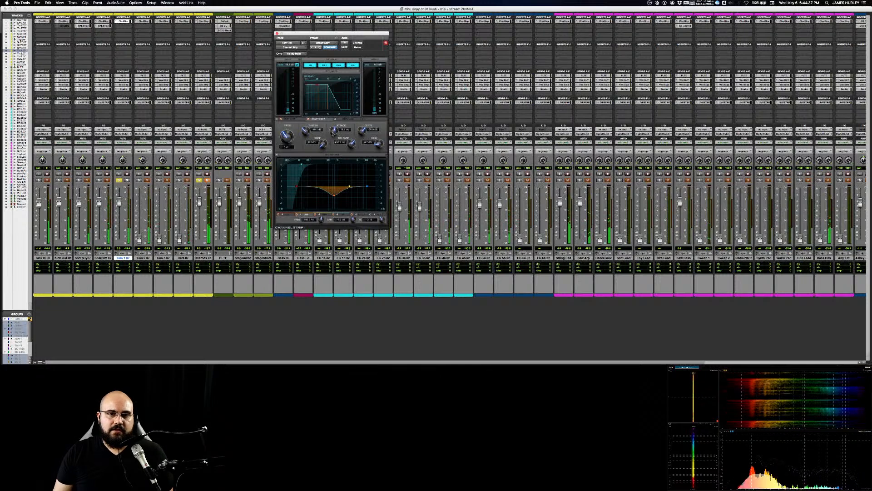
Step: Adjust the attack of Tom 1's compressor and shape high and high-mid EQ boosts in its Channel Strip
drag(334, 133, 334, 129)
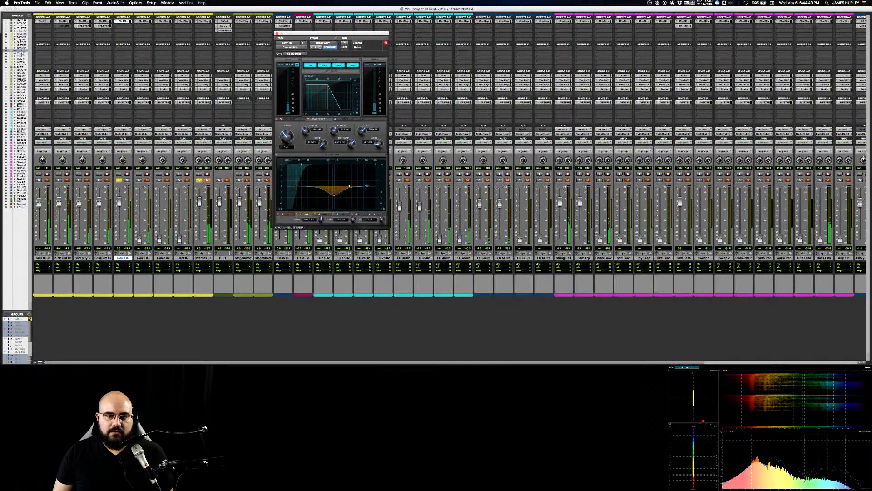
drag(368, 185, 368, 183)
drag(386, 222, 368, 181)
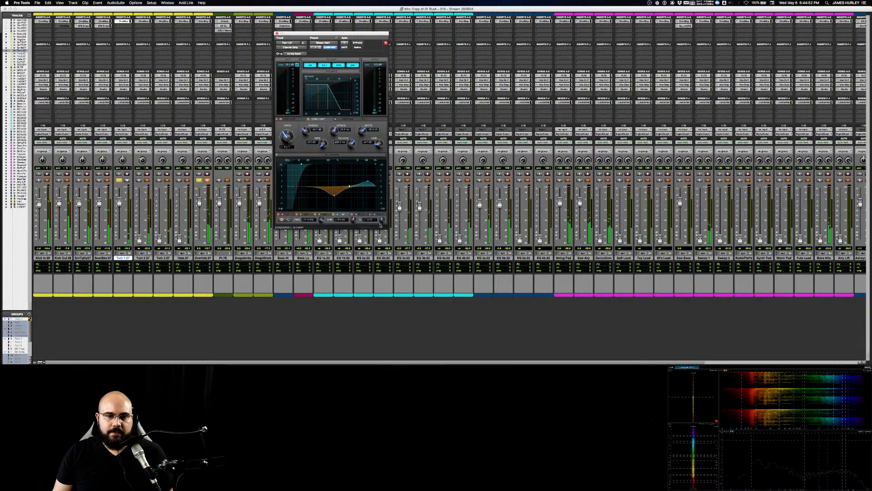
drag(380, 224, 374, 228)
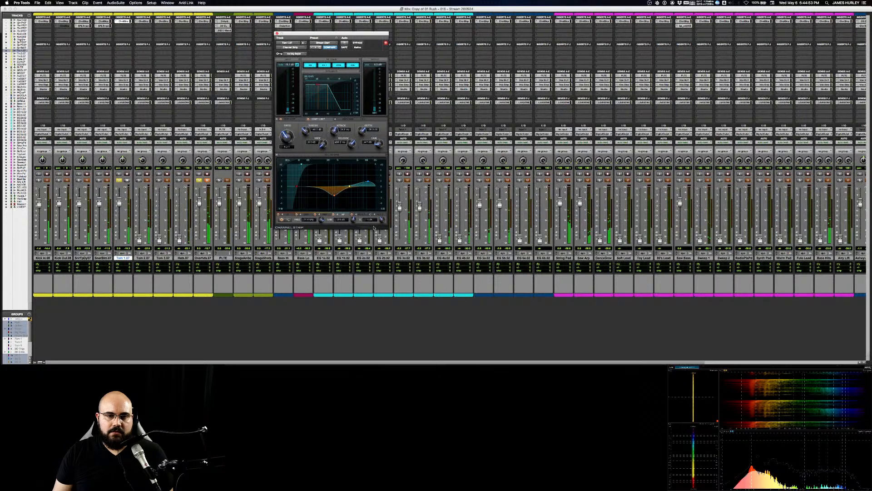
drag(350, 187, 360, 186)
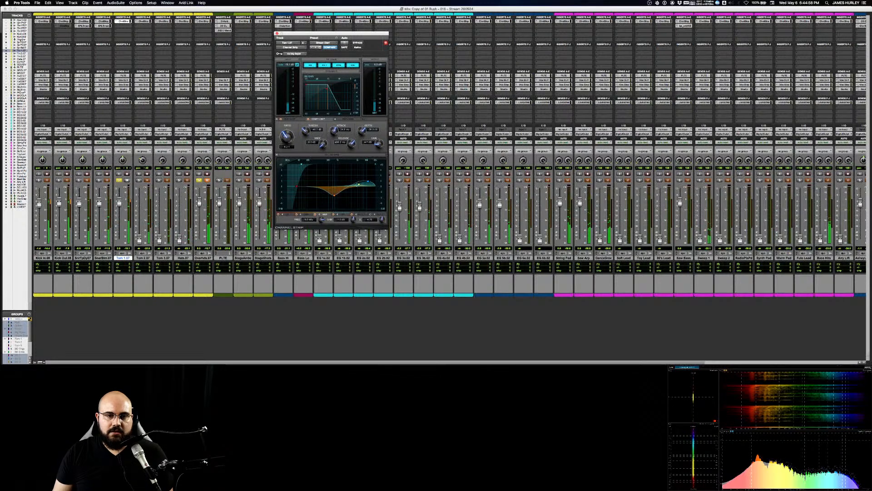
drag(358, 185, 360, 184)
Step: Add a narrow low-band EQ cut on Tom 1 just below the existing low-mid cut and stop playback
drag(297, 186, 317, 186)
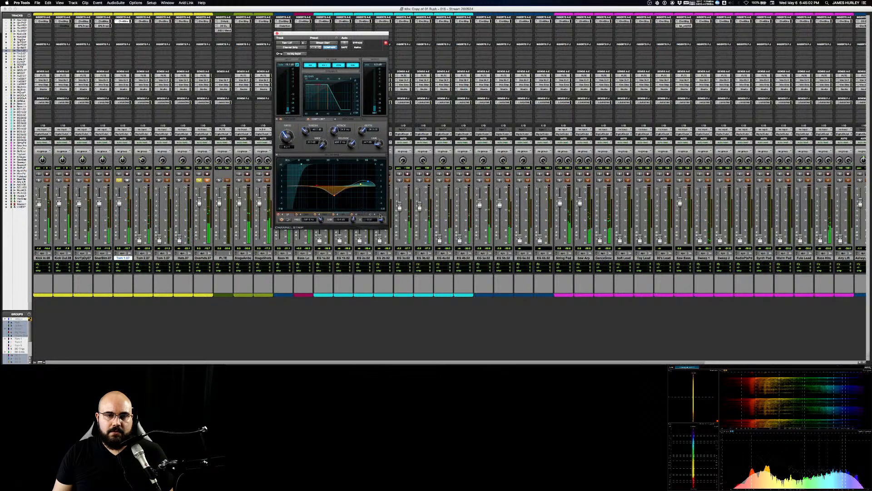
drag(381, 216, 381, 208)
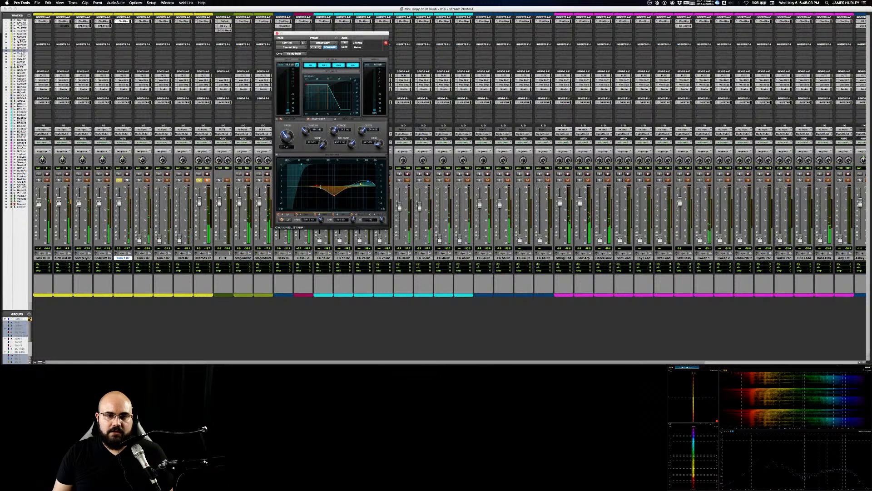
mouse_move(317, 185)
mouse_down()
mouse_move(317, 177)
mouse_move(318, 191)
mouse_up()
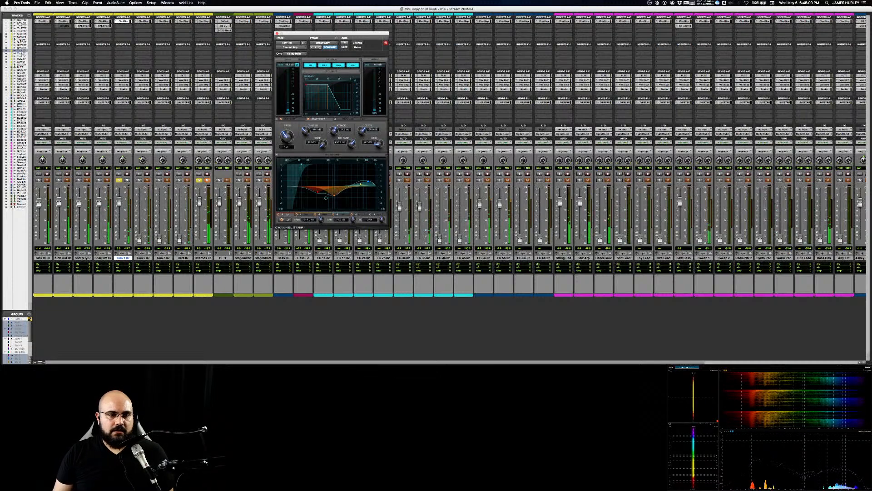
drag(326, 198, 280, 181)
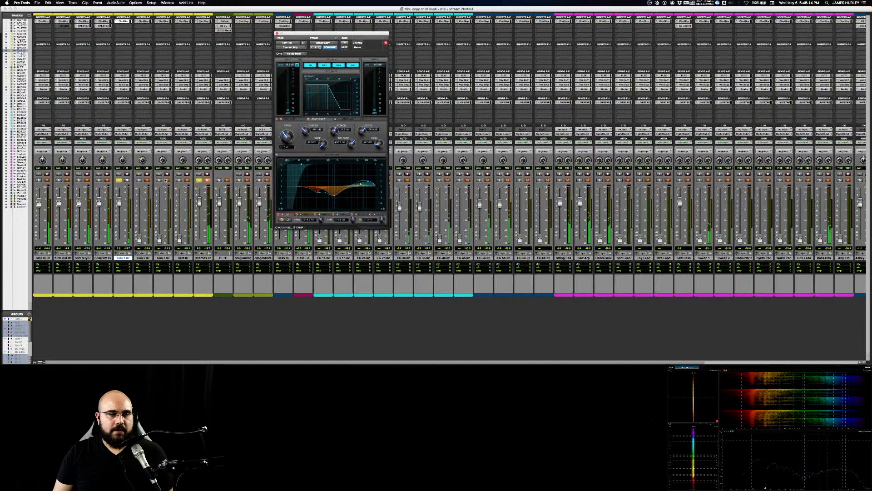
key(space)
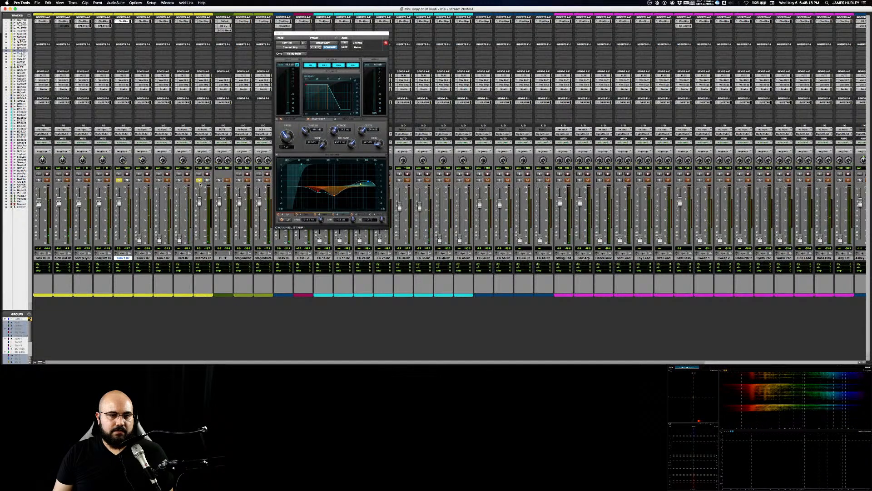
Step: Audition Tom 1 and Tom 2 in turn alongside the overheads, ending with Tom 1 soloed
key(space)
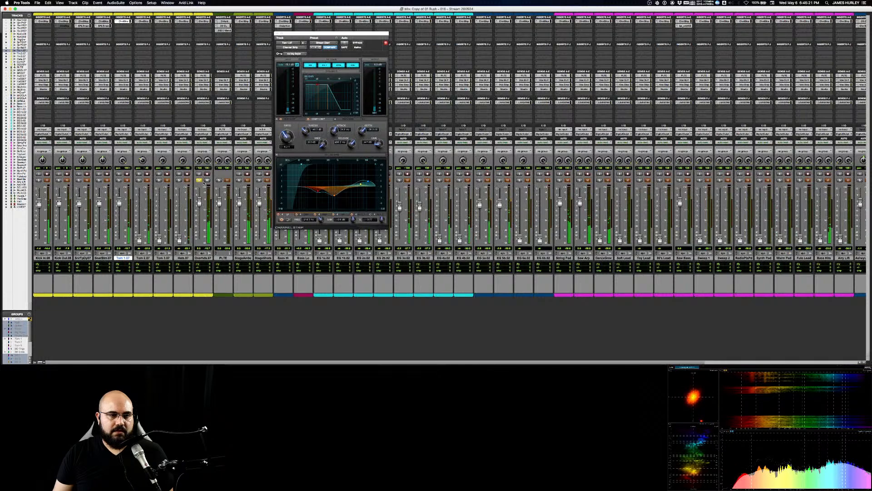
click(139, 180)
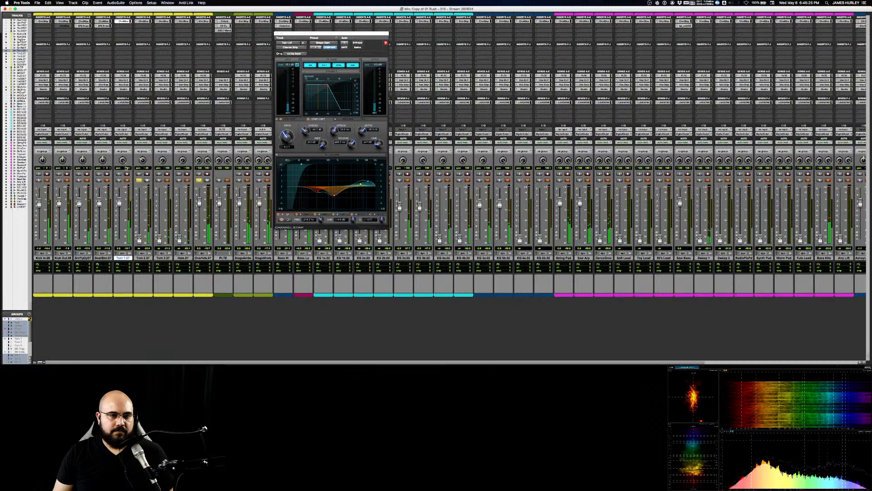
click(119, 180)
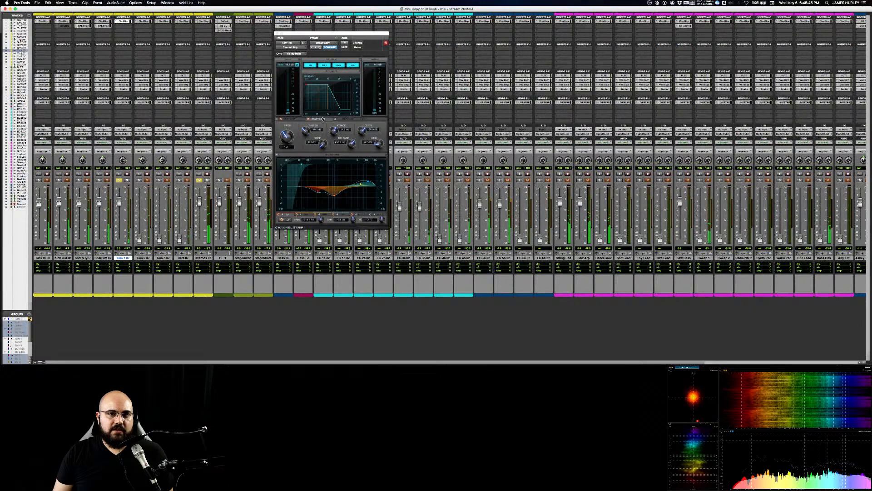
Step: Compare Tom 1 with and without its Channel Strip processing by bypassing and re-enabling the filter, EQ and dynamics sections
click(312, 65)
click(325, 65)
click(338, 65)
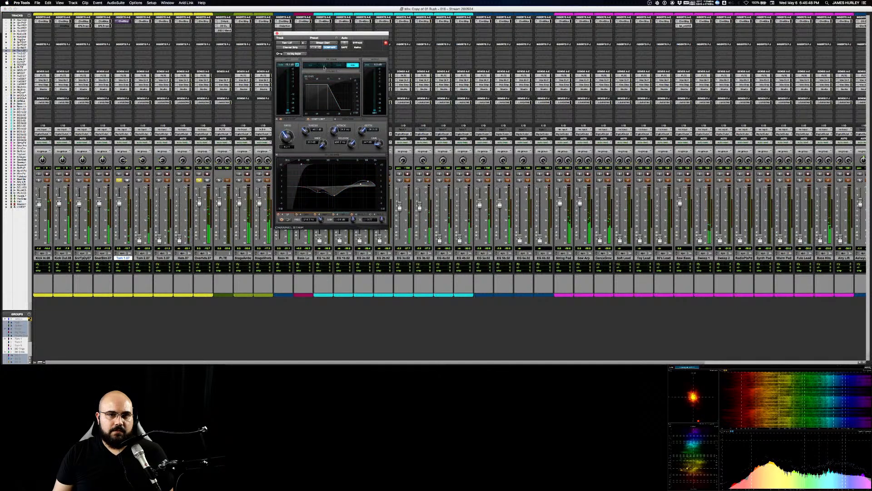
click(325, 66)
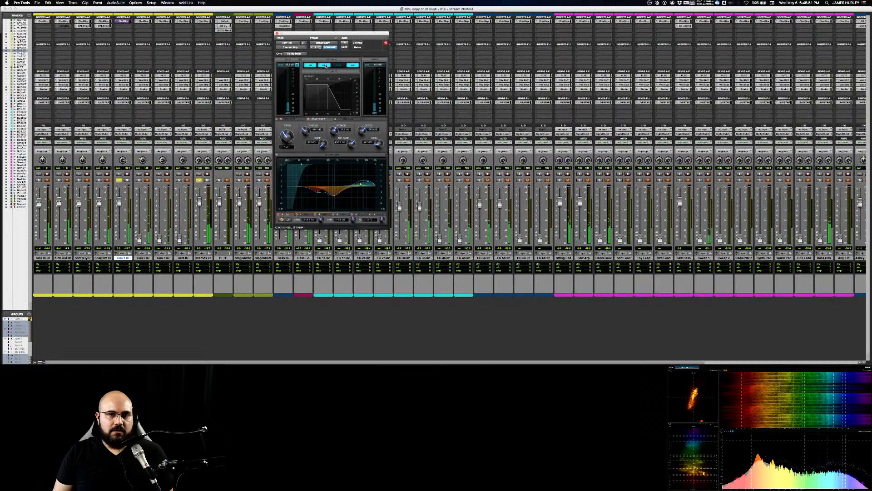
click(325, 66)
click(312, 66)
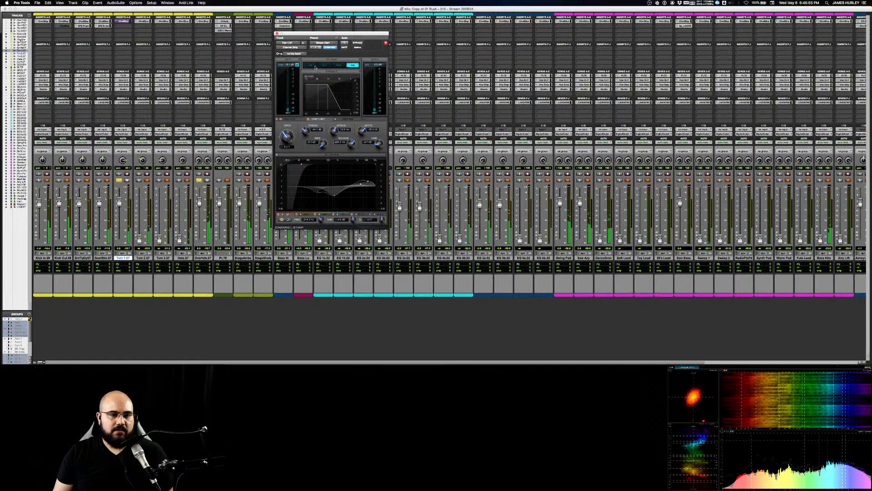
drag(315, 67, 337, 66)
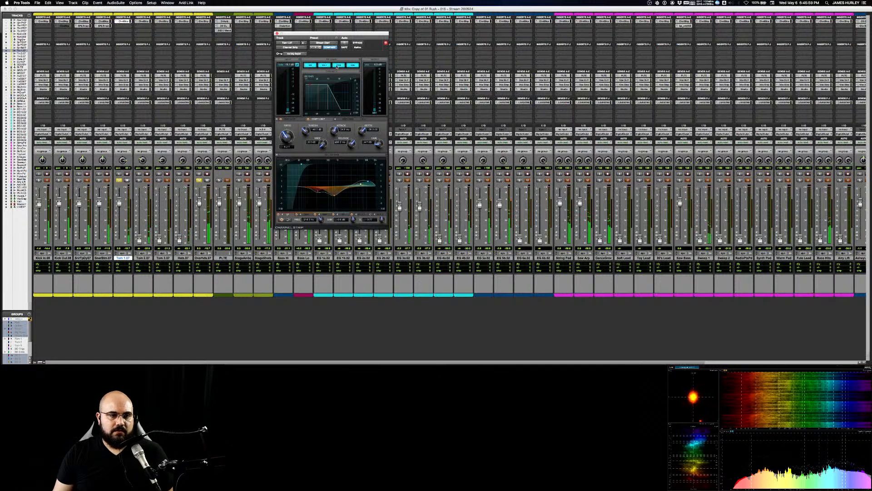
Step: Solo Tom 2 and shape its EQ with a low boost, a low-mid cut, a slight high-mid cut and a high boost
click(139, 180)
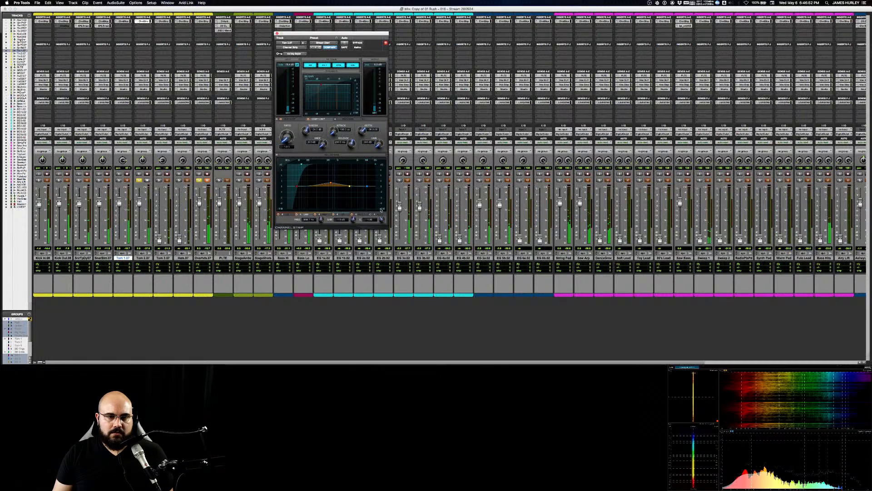
drag(331, 182, 325, 172)
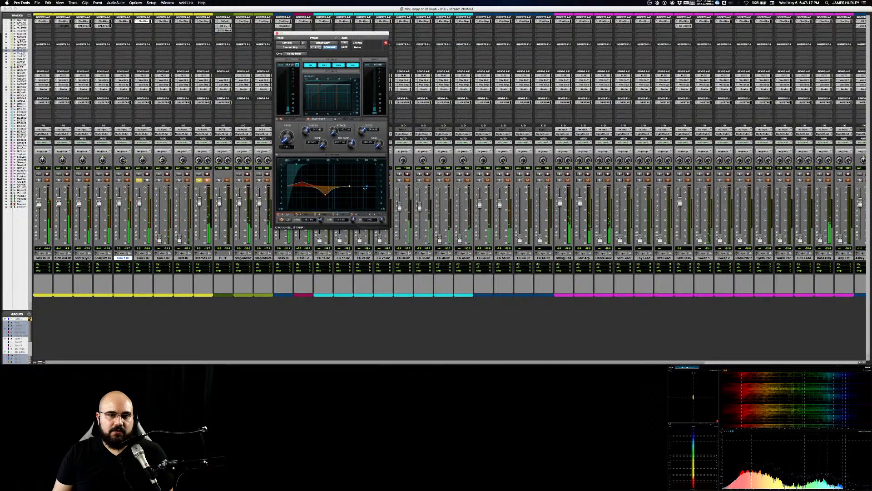
drag(365, 188, 371, 183)
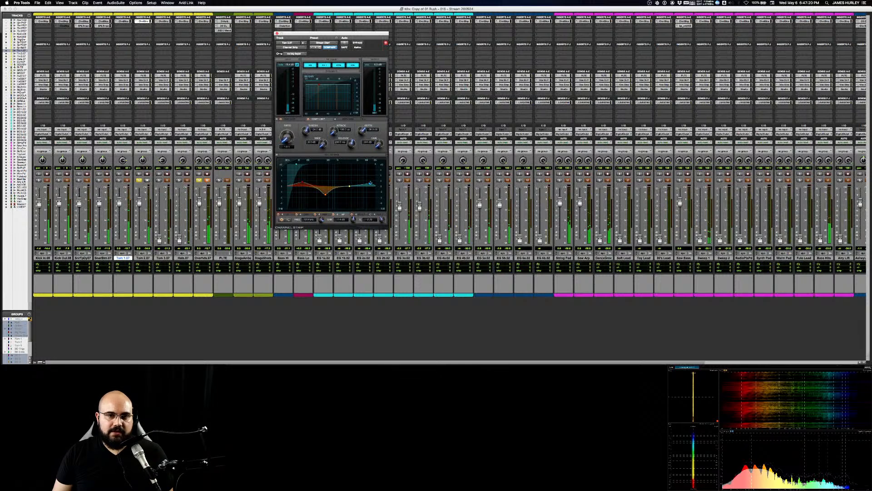
drag(381, 219, 382, 221)
drag(381, 222, 348, 231)
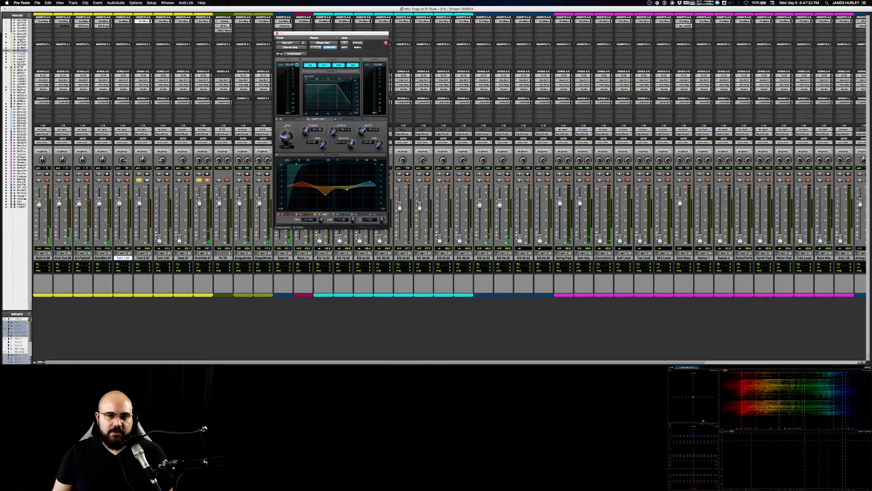
Step: Raise the Tom 2 compressor's ratio, lower its threshold and adjust its attack and release
drag(286, 136, 284, 123)
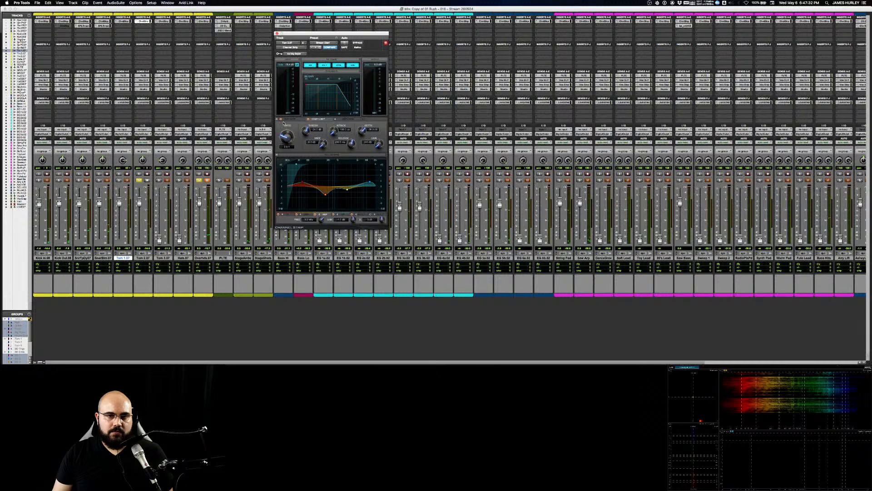
drag(334, 132, 334, 133)
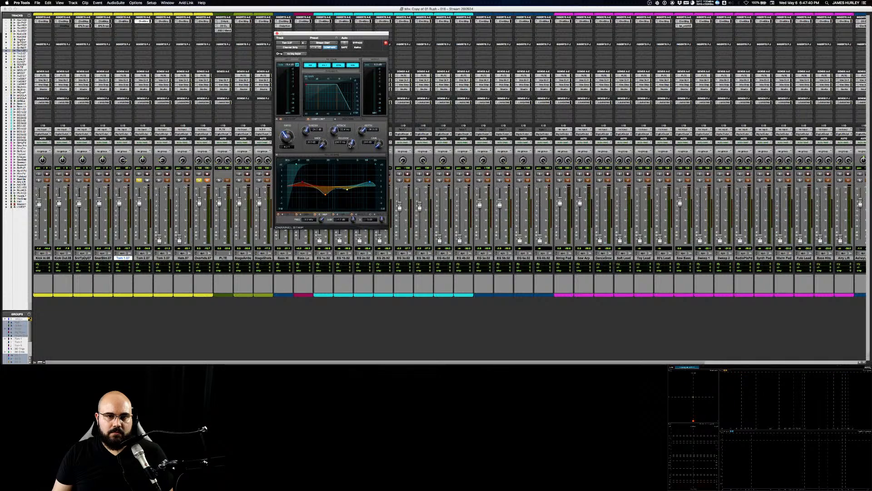
drag(350, 145, 353, 143)
key(space)
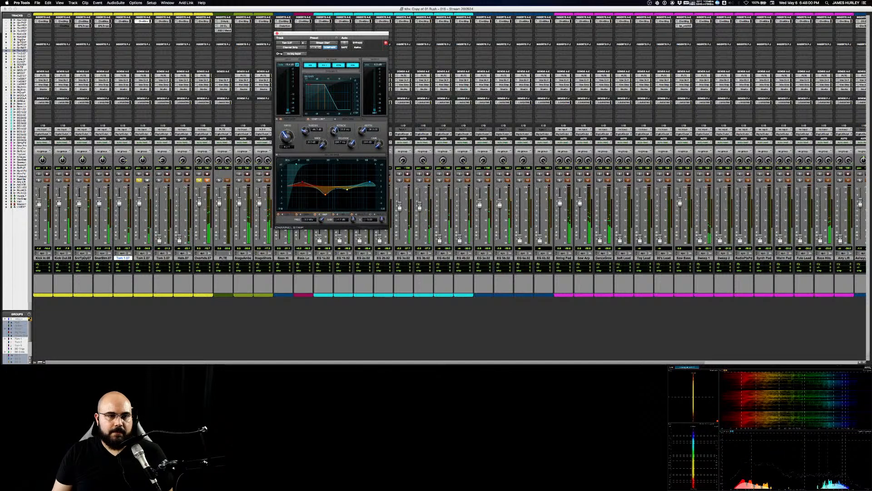
Step: Compare Tom 2 with and without compression and fine-tune the compressor's gain
click(309, 119)
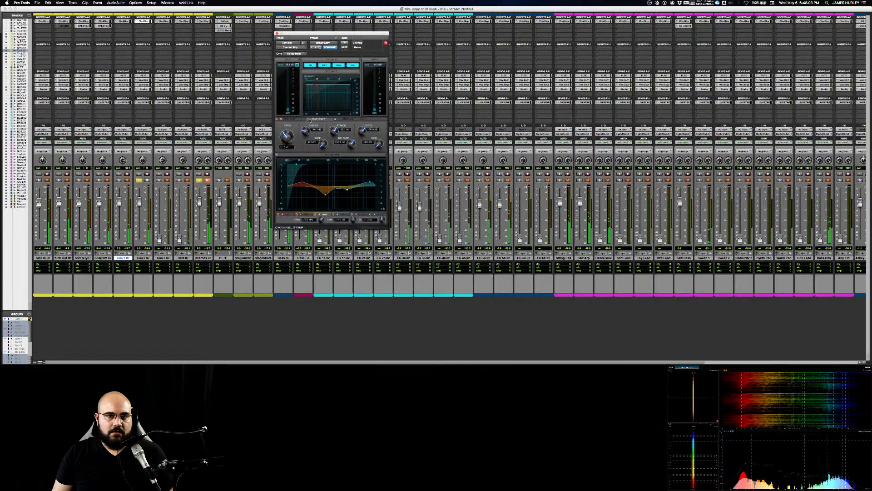
click(309, 119)
drag(378, 147, 377, 144)
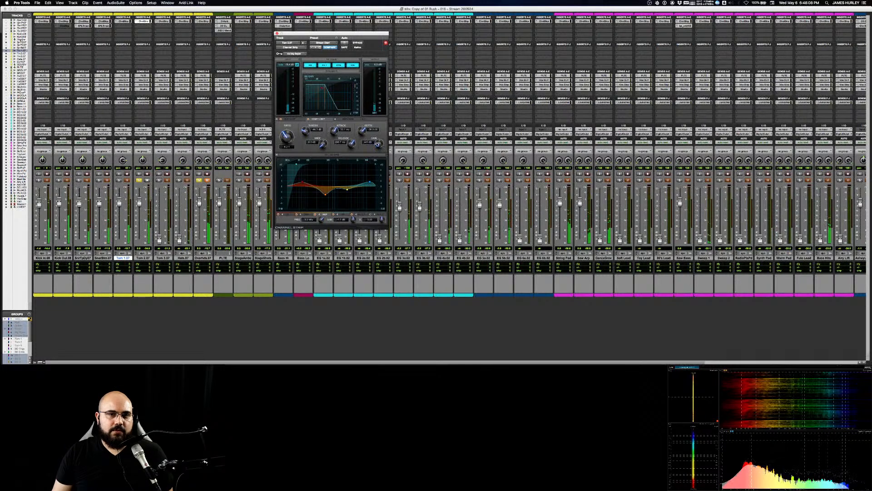
key(space)
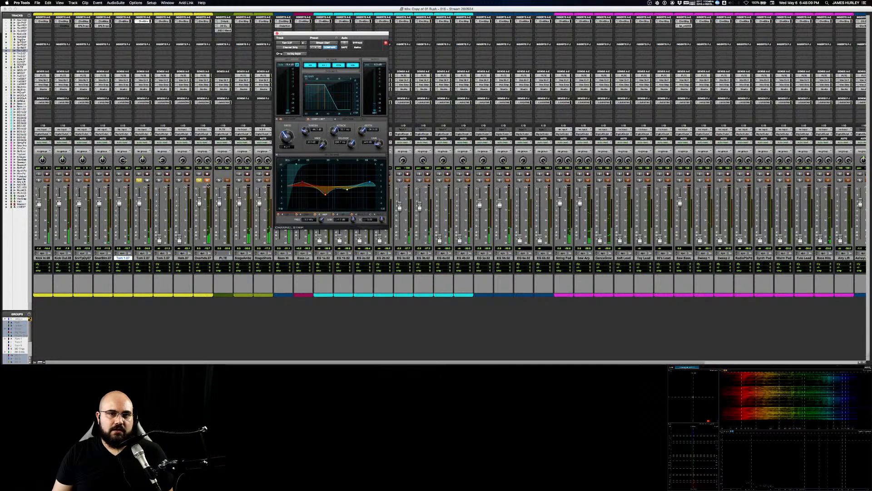
Step: Play Tom 2 with the overheads and compare it with its filter, EQ and dynamics sections bypassed and re-enabled
key(space)
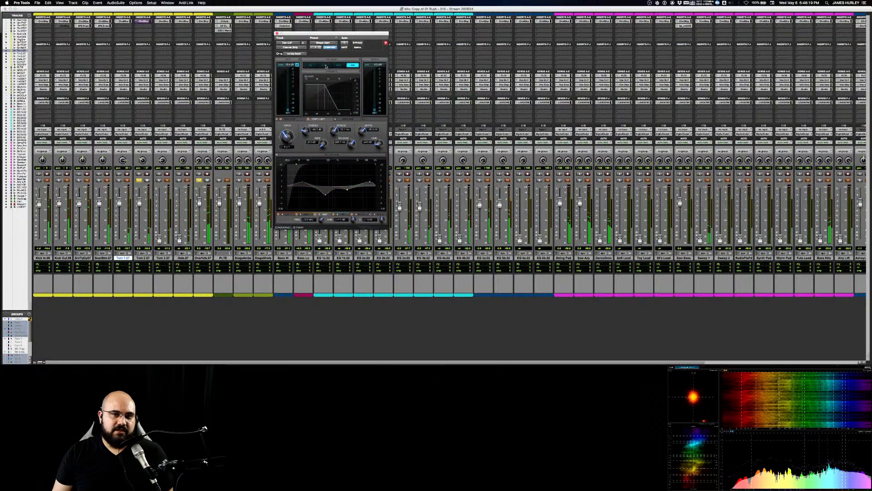
click(337, 65)
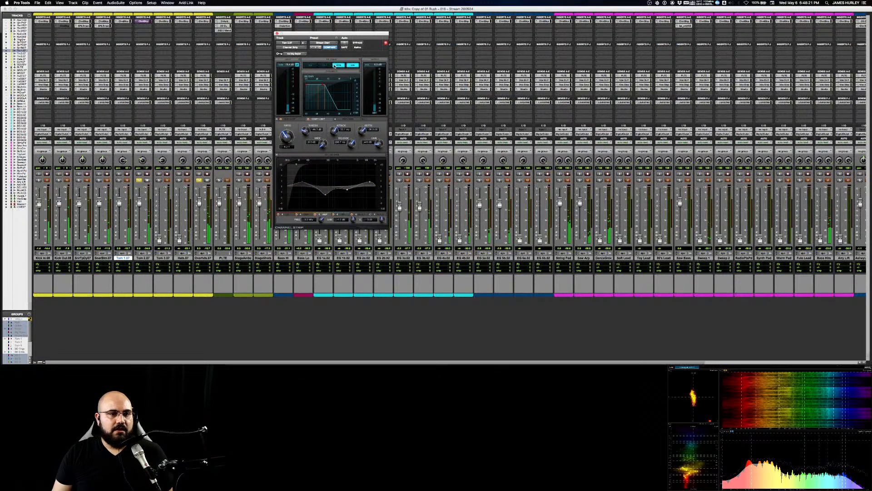
click(325, 65)
click(311, 65)
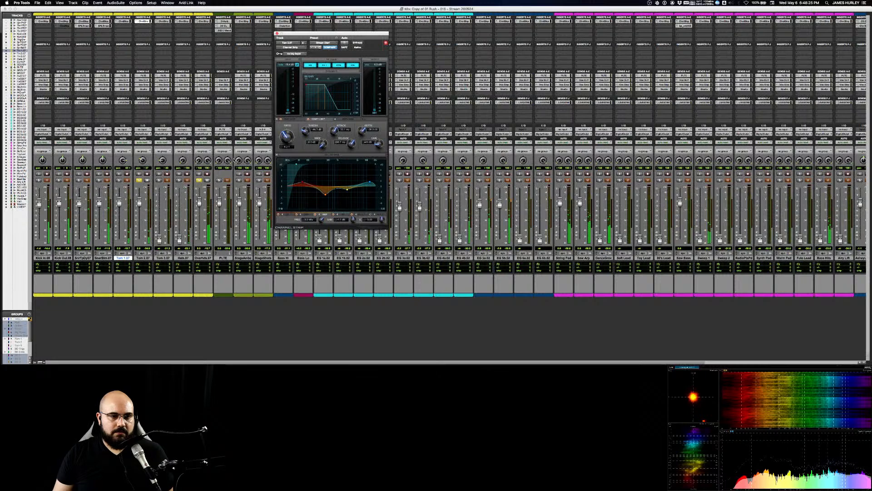
click(339, 65)
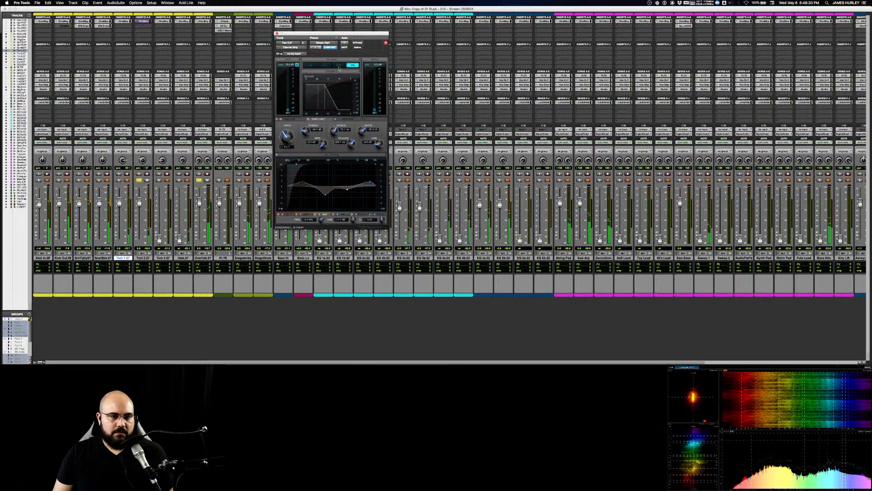
click(338, 65)
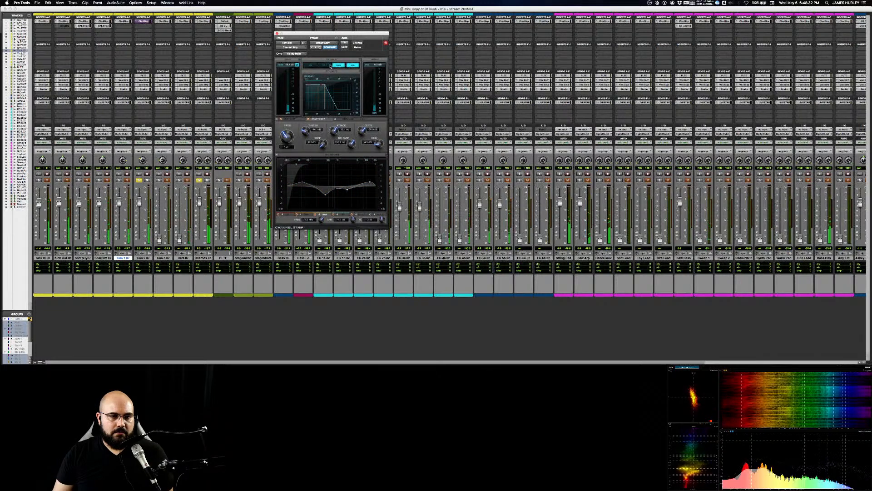
click(325, 65)
click(310, 66)
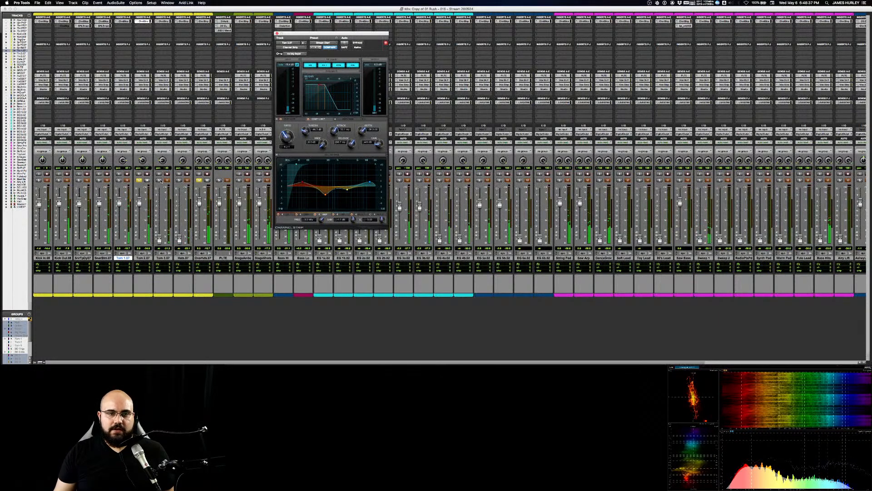
Step: Solo Tom 3 with the overheads and raise its fader to about the level of the other toms
click(159, 180)
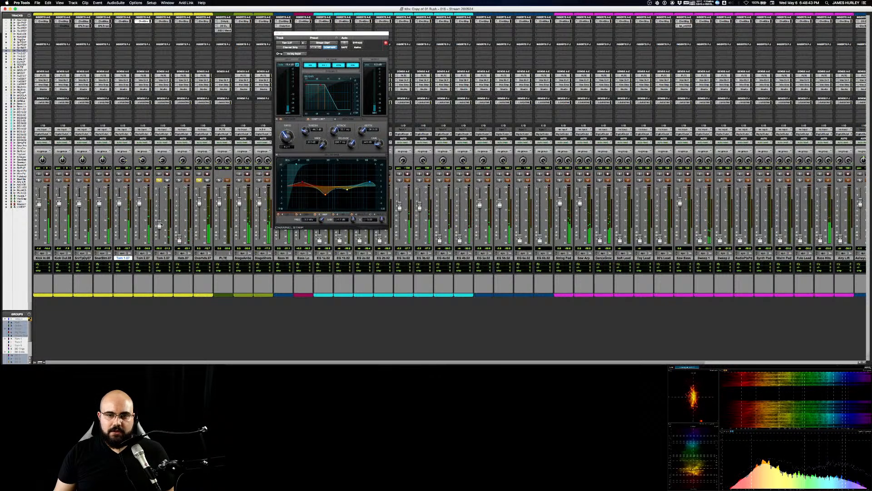
drag(161, 224, 160, 204)
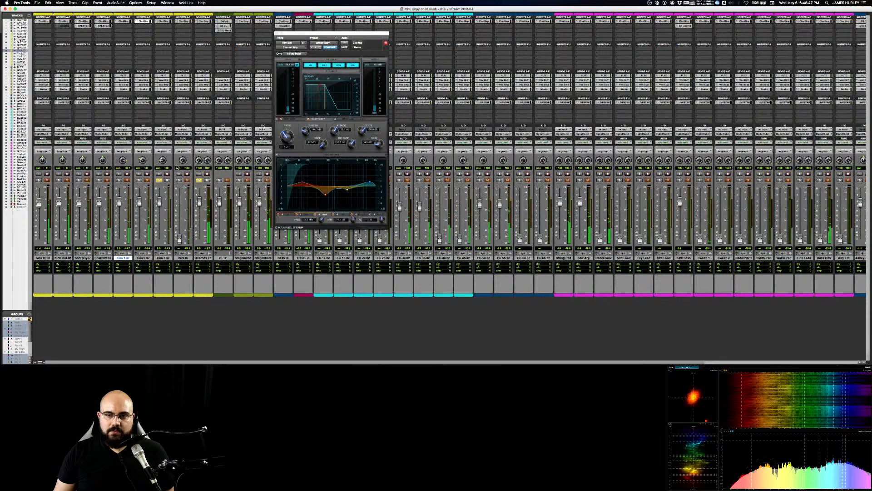
key(space)
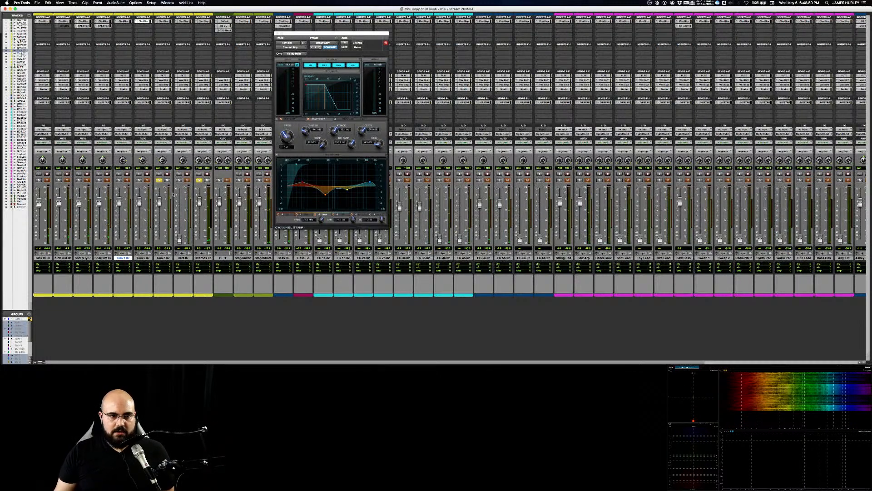
Step: Play a longer Tom 3 passage with the overheads and compare its input polarity inverted and normal in the channel strip
key(super+equal)
drag(219, 181, 580, 184)
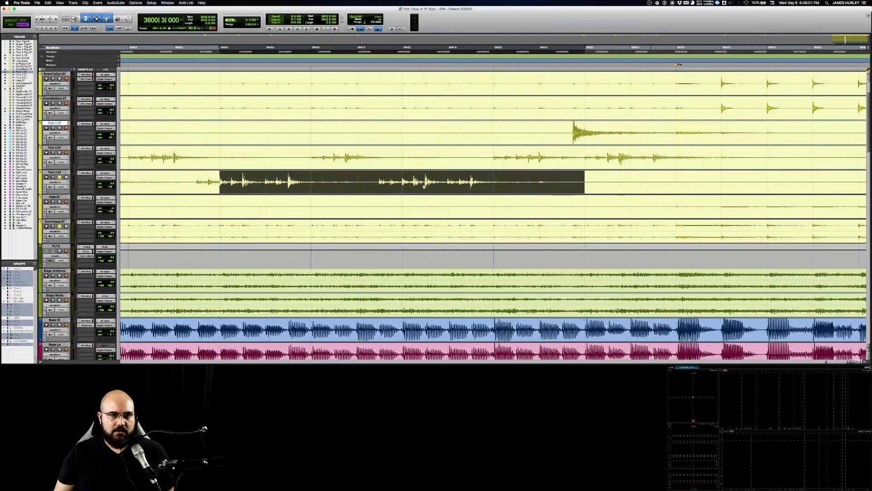
key(space)
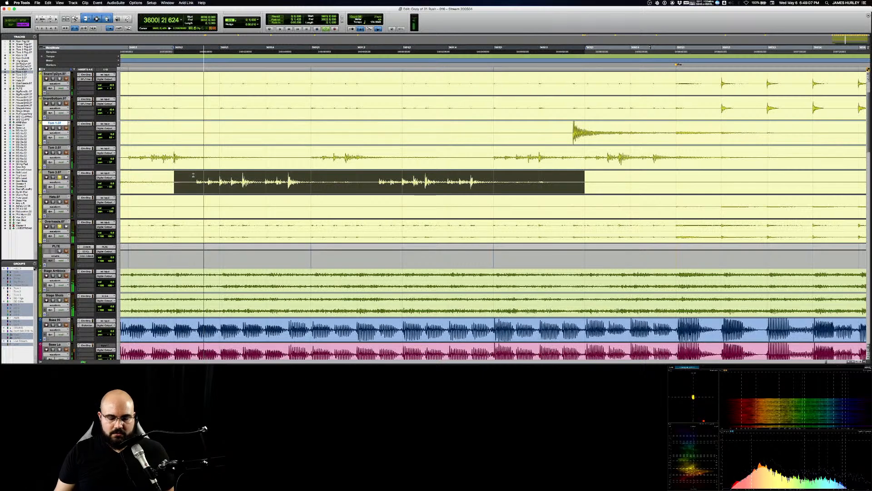
key(super+equal)
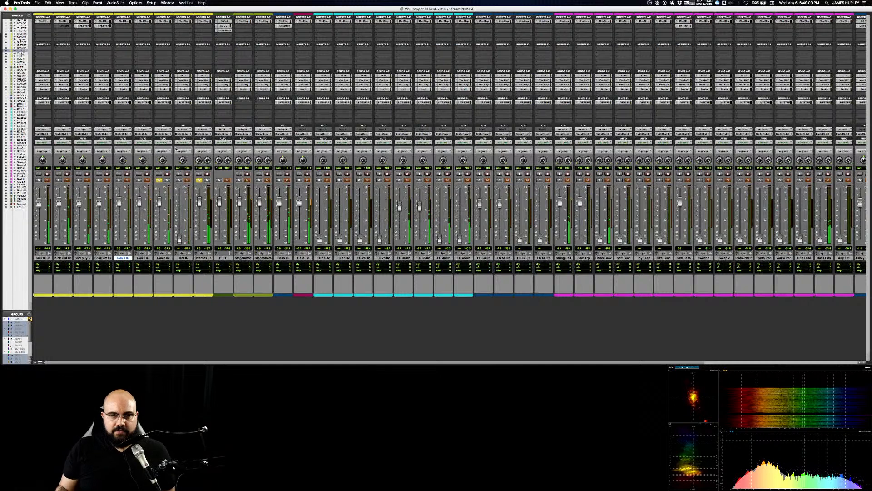
click(163, 21)
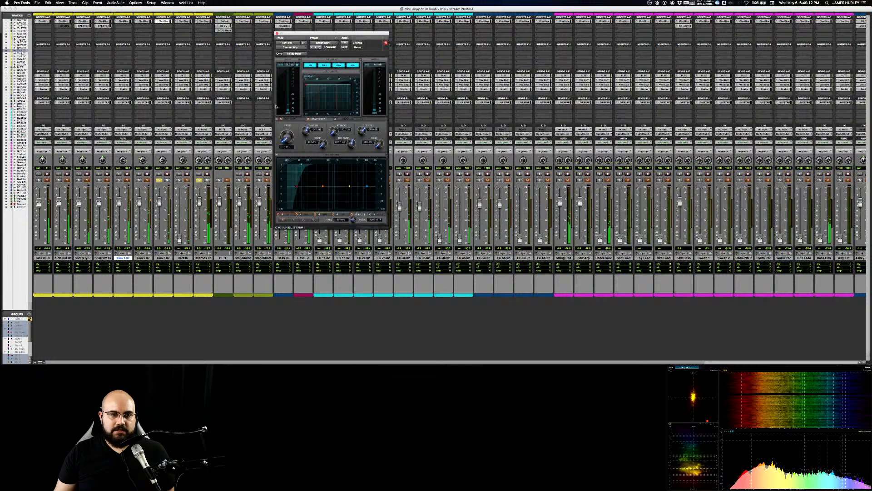
click(297, 65)
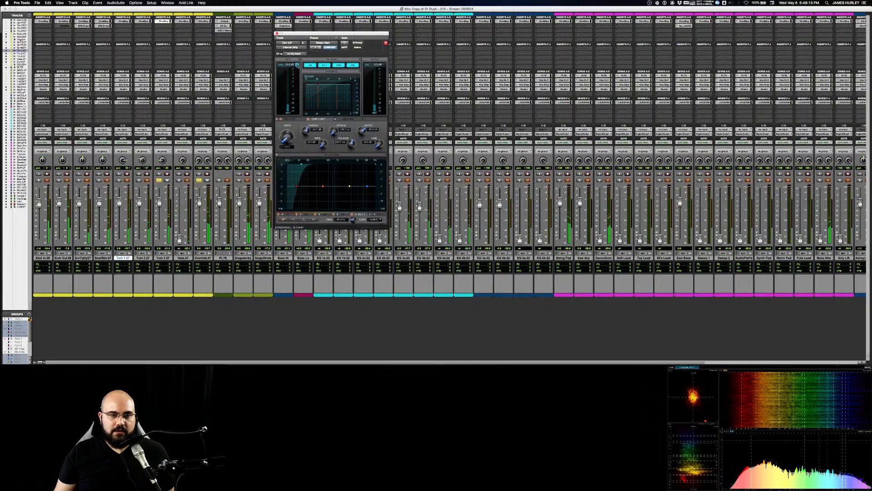
click(297, 65)
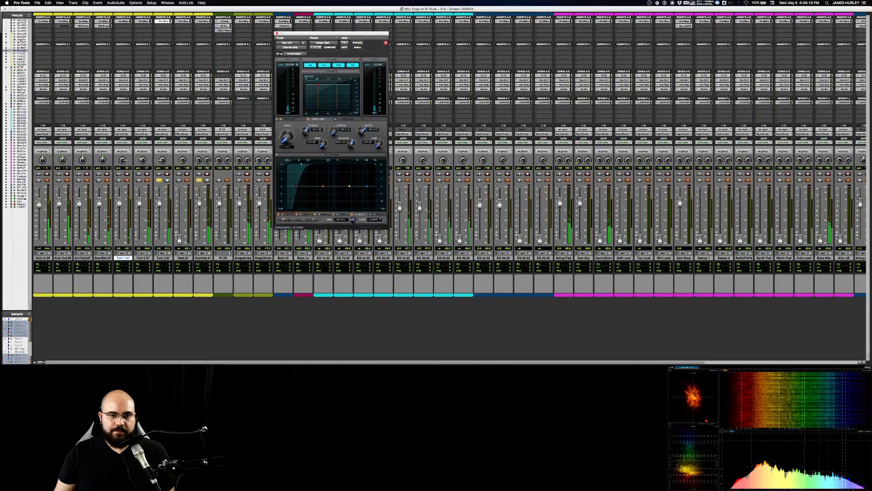
key(space)
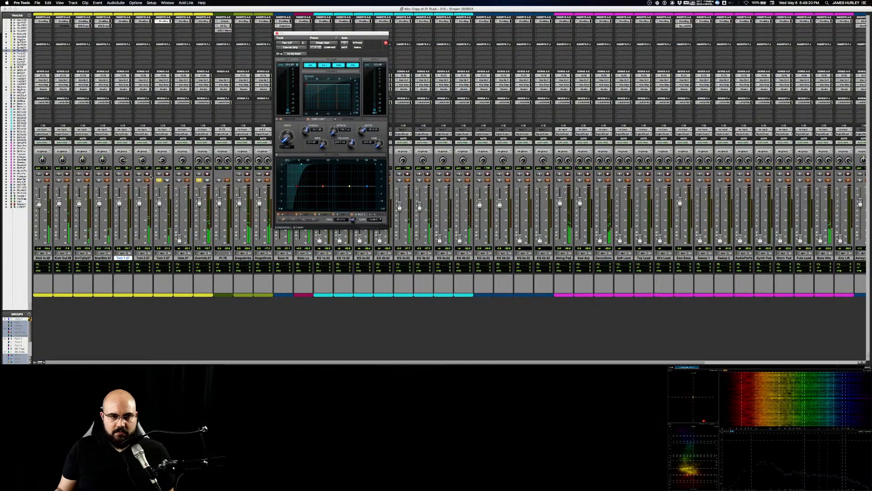
Step: Play just the first Tom 3 fill, compare both polarity settings against the overheads and leave Tom 3's input polarity inverted
key(super+equal)
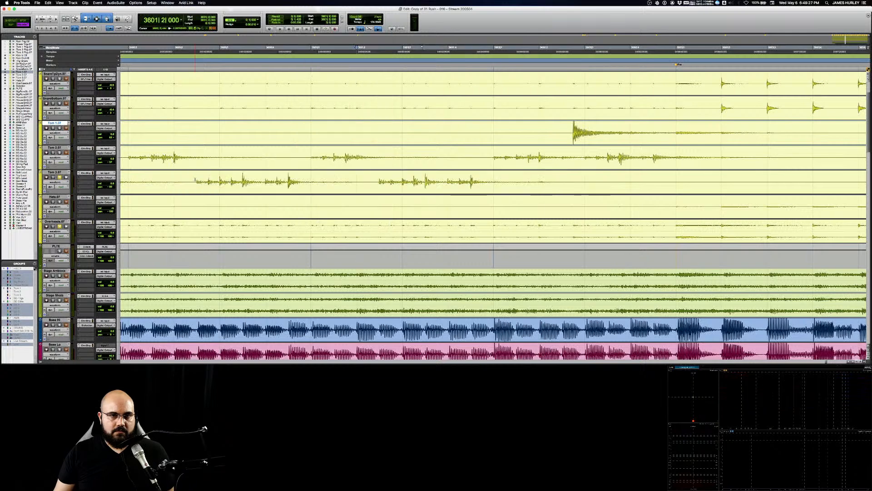
drag(195, 180, 330, 181)
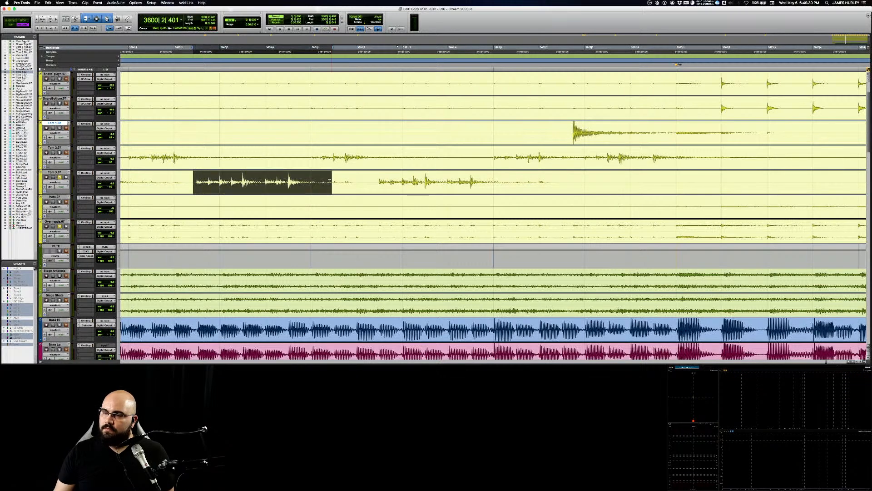
key(super+equal)
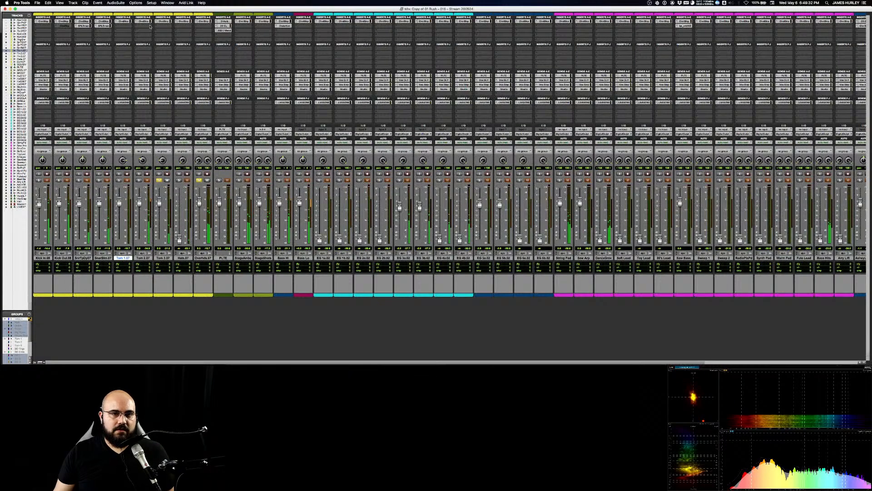
click(163, 21)
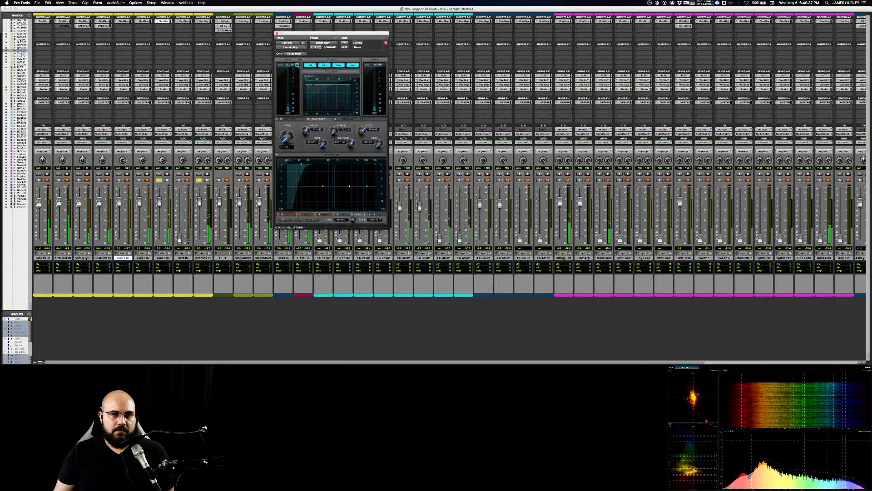
click(297, 65)
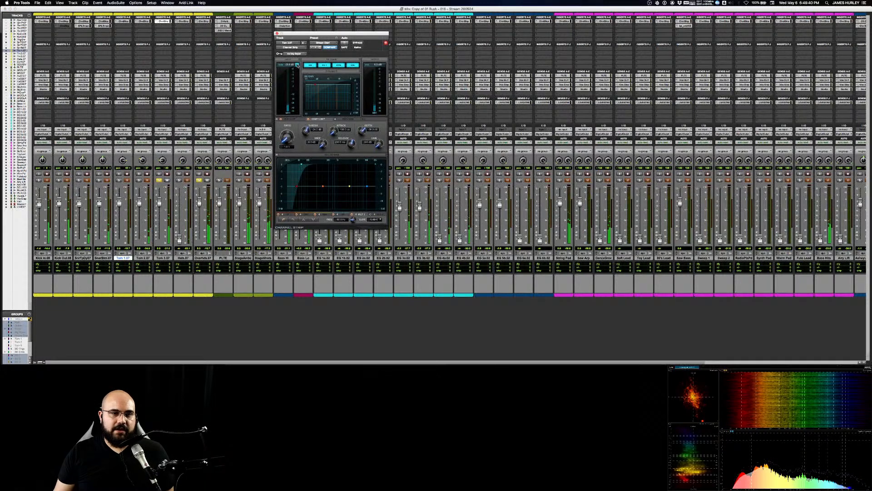
click(297, 65)
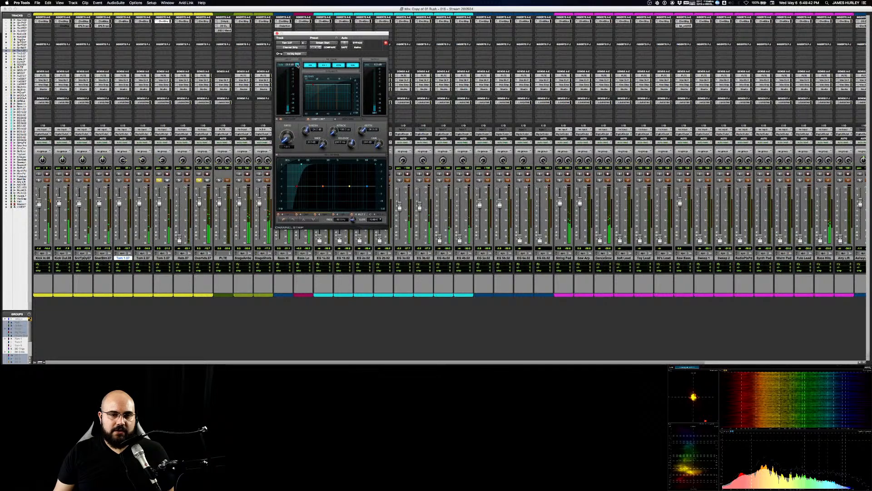
click(297, 65)
click(297, 65)
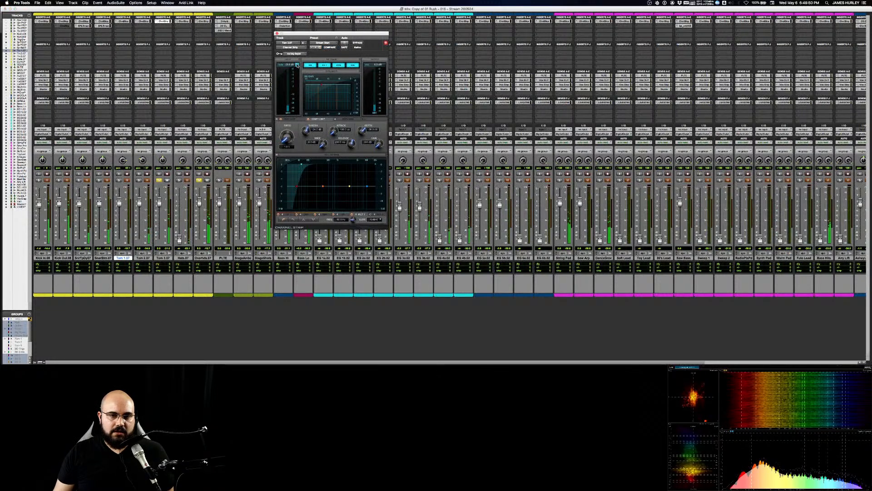
click(298, 65)
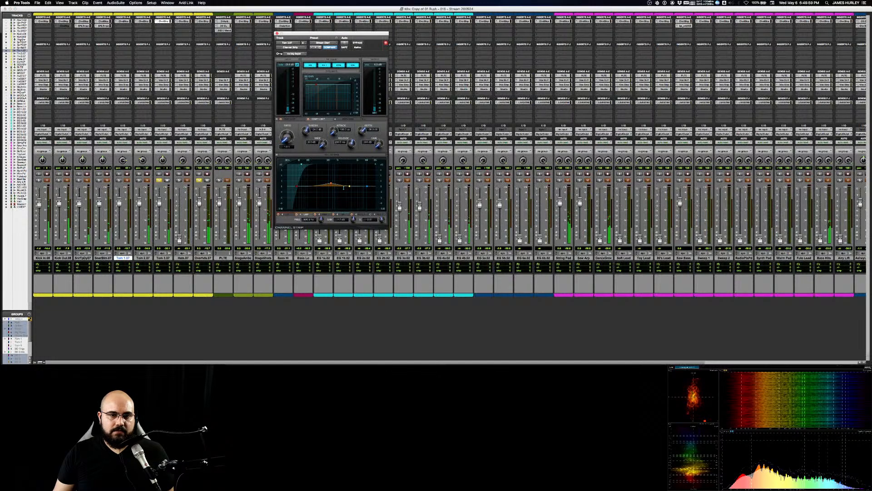
Step: Shape Tom 3's EQ with a midrange cut, a lower high-pass filter frequency and a slight upper-mid dip
drag(344, 187, 334, 175)
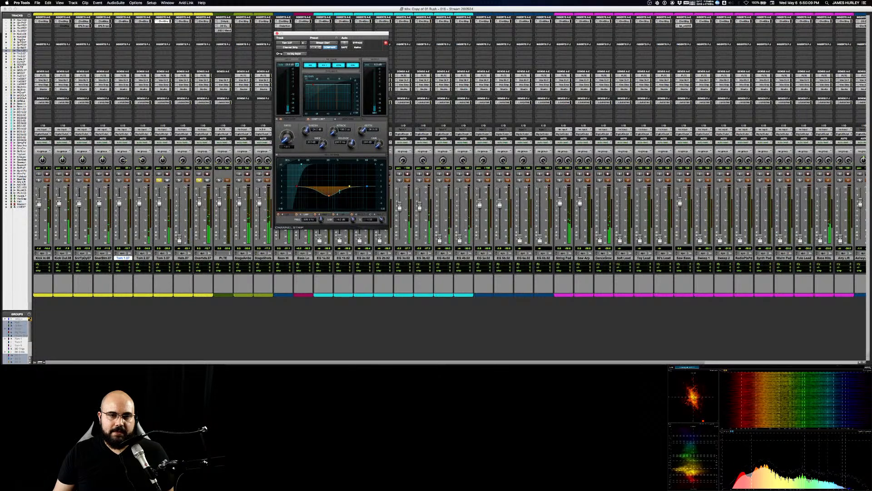
click(300, 164)
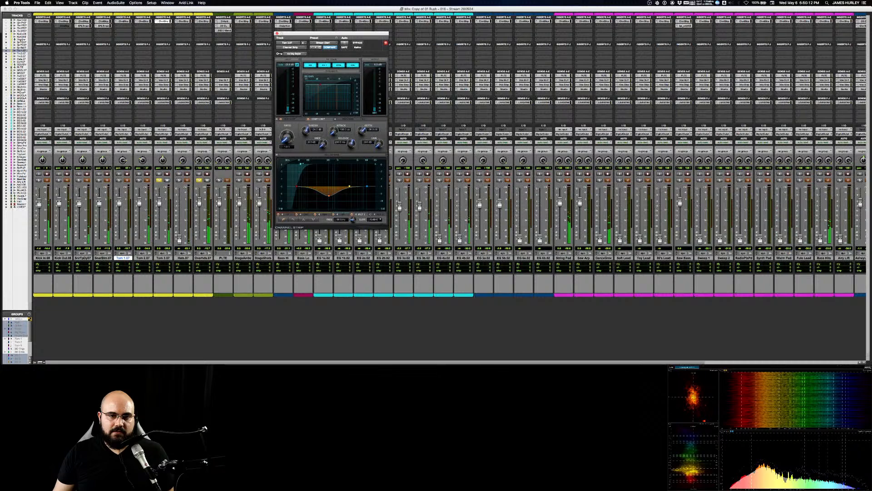
drag(300, 163, 288, 163)
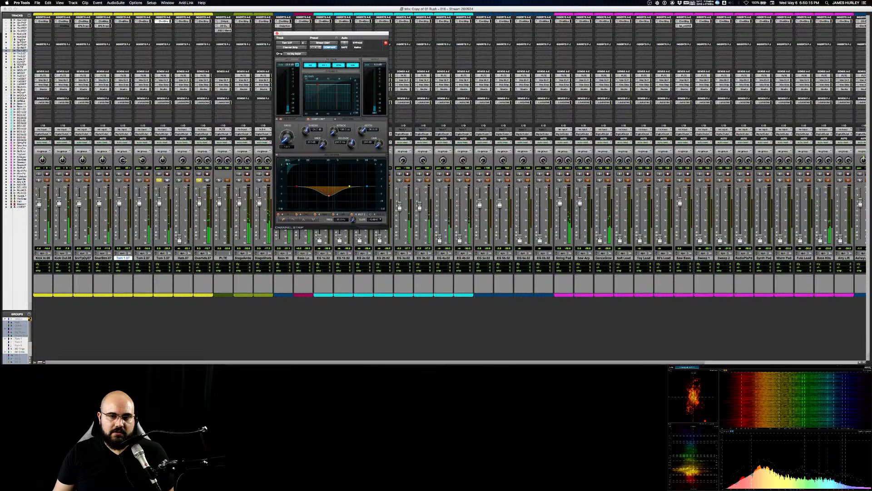
mouse_move(349, 186)
mouse_down()
mouse_move(356, 173)
mouse_move(349, 173)
mouse_up()
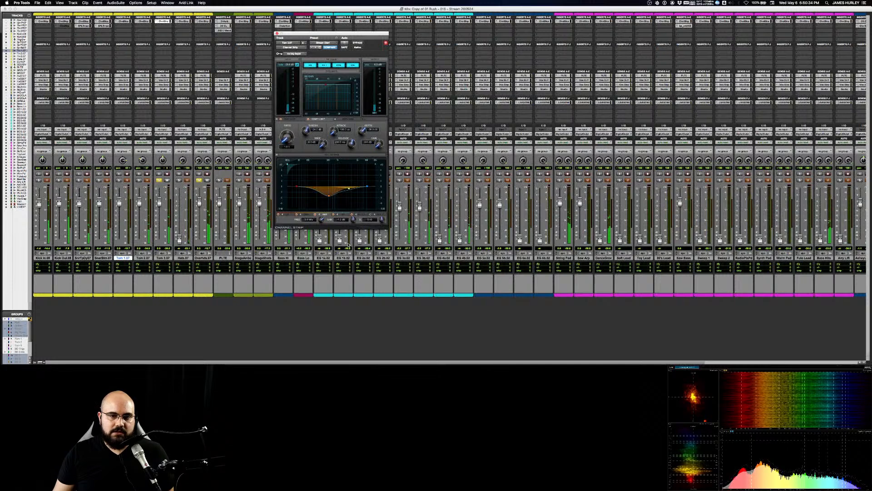
Step: Boost the low band of Tom 3's EQ and tune its frequency, gain and Q
click(297, 185)
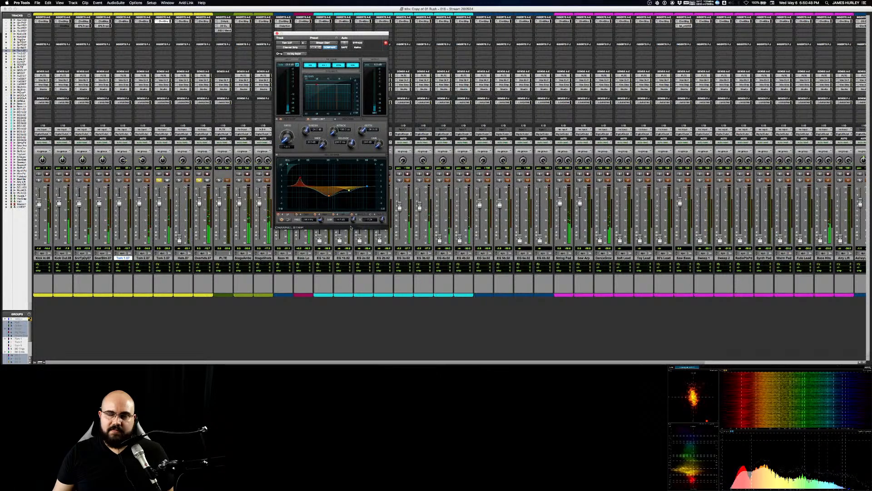
drag(350, 228, 375, 232)
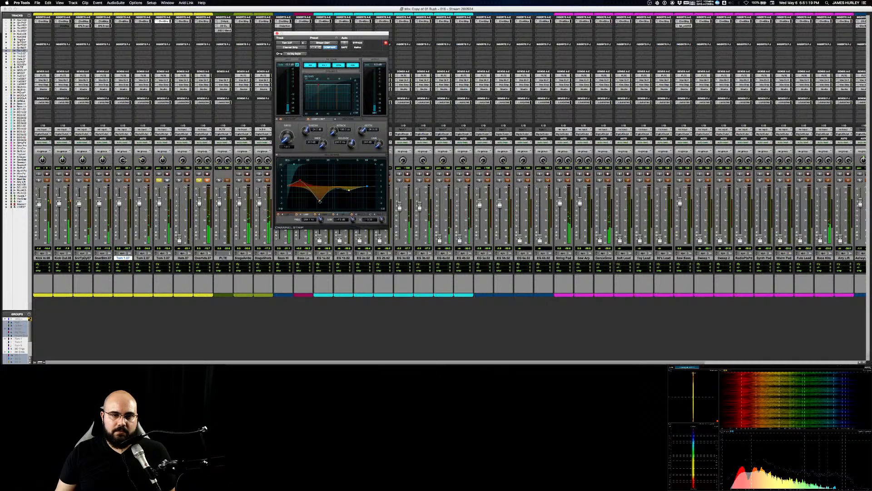
click(300, 181)
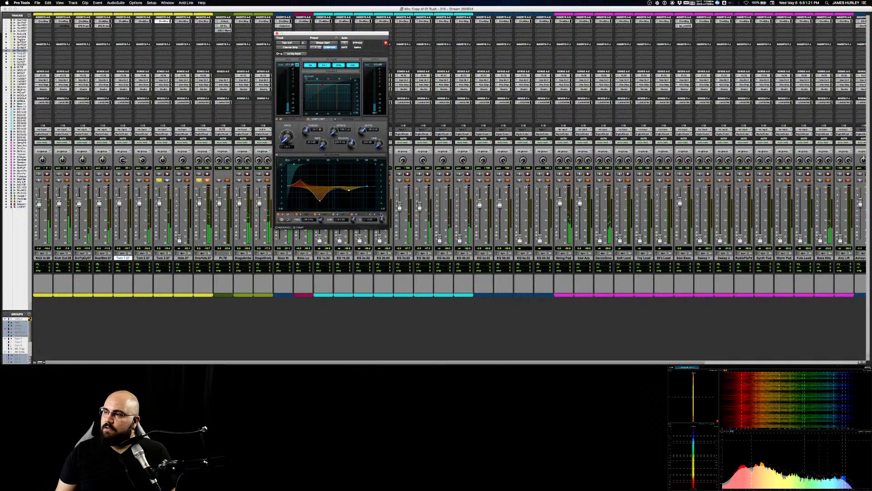
drag(382, 215, 382, 210)
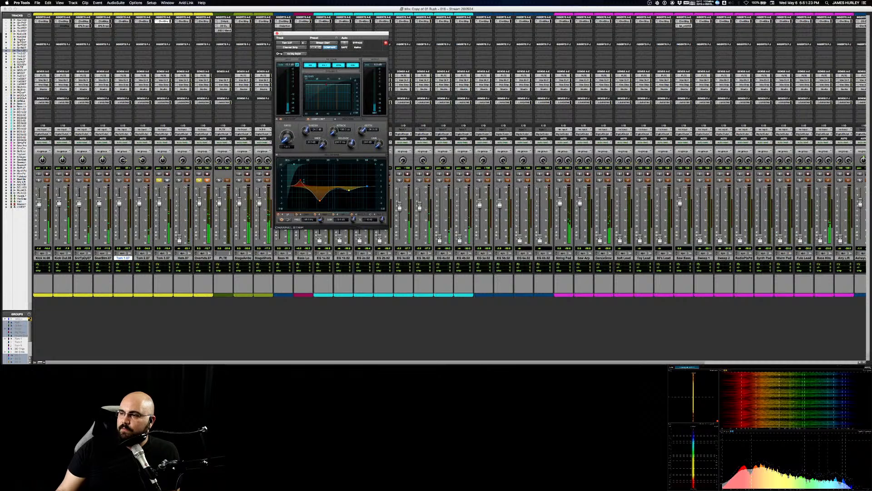
drag(300, 181, 298, 169)
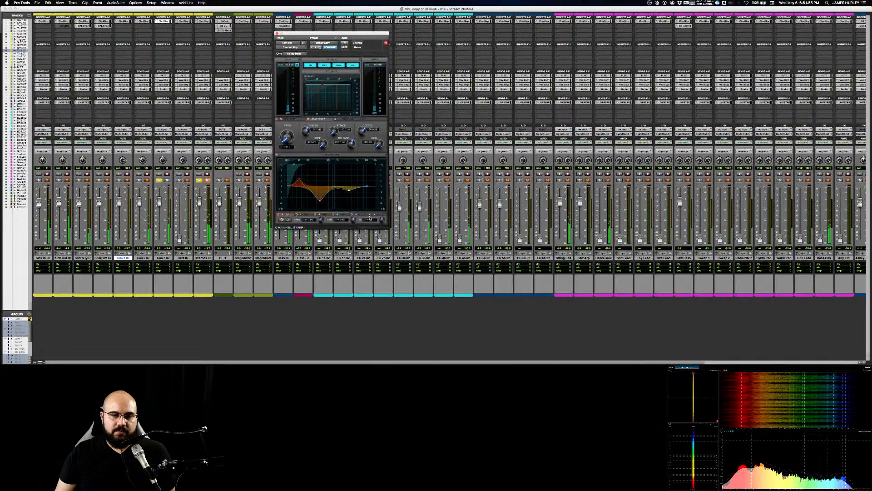
Step: Refine the Q, frequency and depth of Tom 3's low-mid EQ cut, and stop playback
click(306, 214)
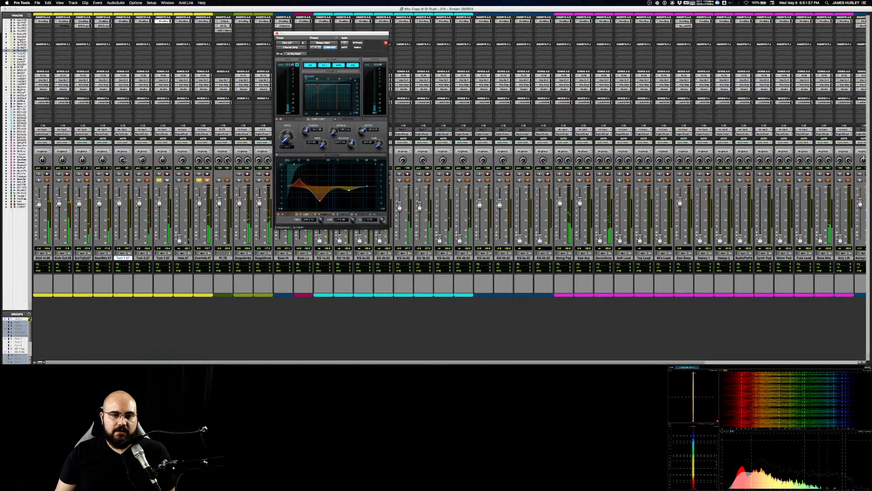
drag(383, 220, 383, 224)
drag(320, 201, 318, 201)
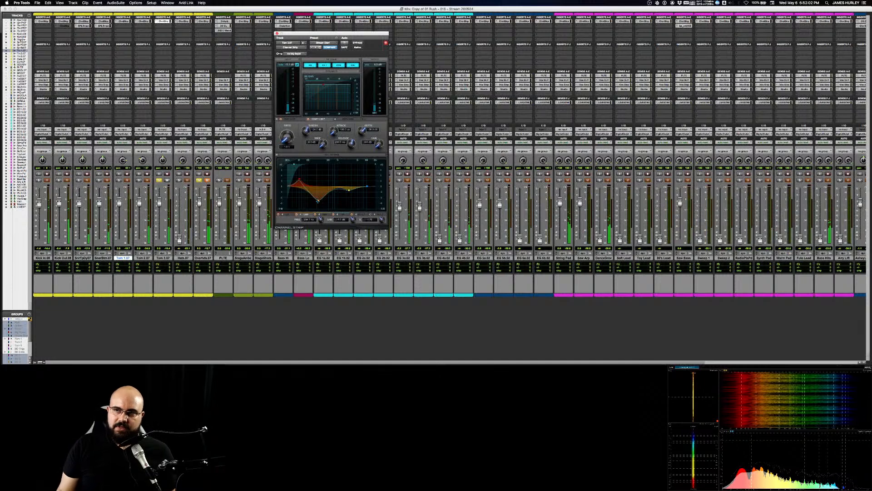
drag(318, 200, 326, 198)
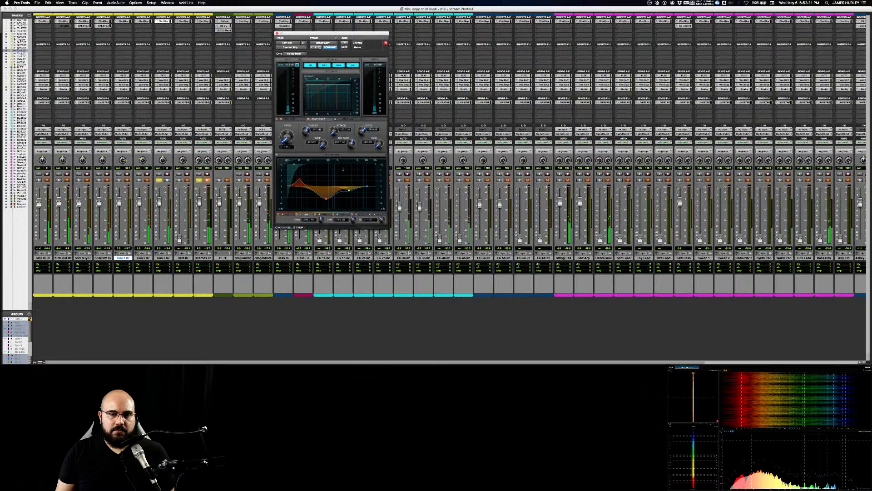
key(space)
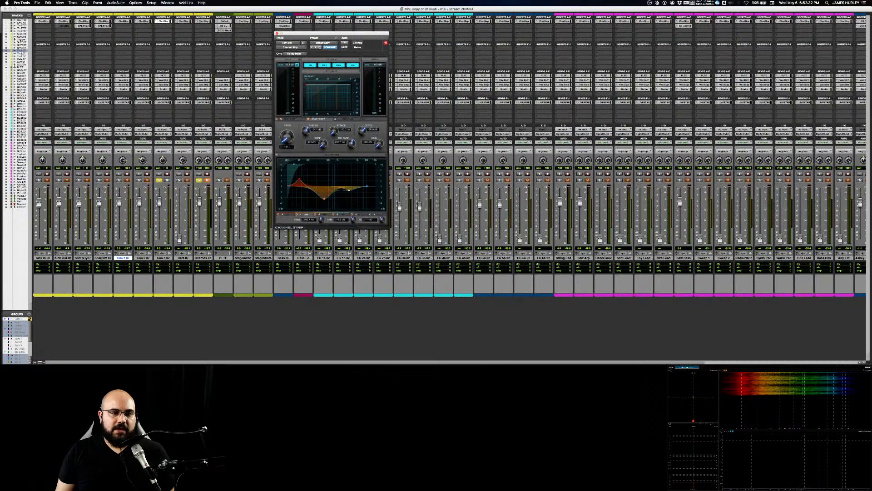
Step: Replay Tom 3, extend the selection well past its second fill and audition the passage with the drum tracks
key(space)
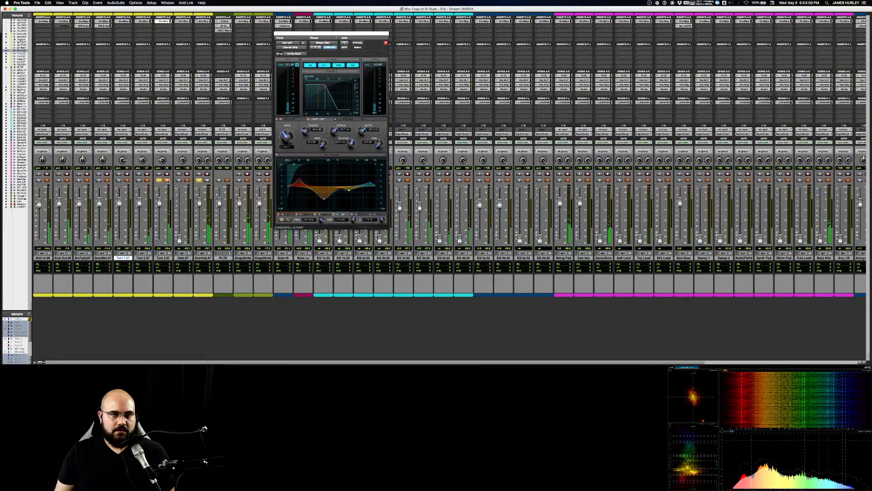
key(super+equal)
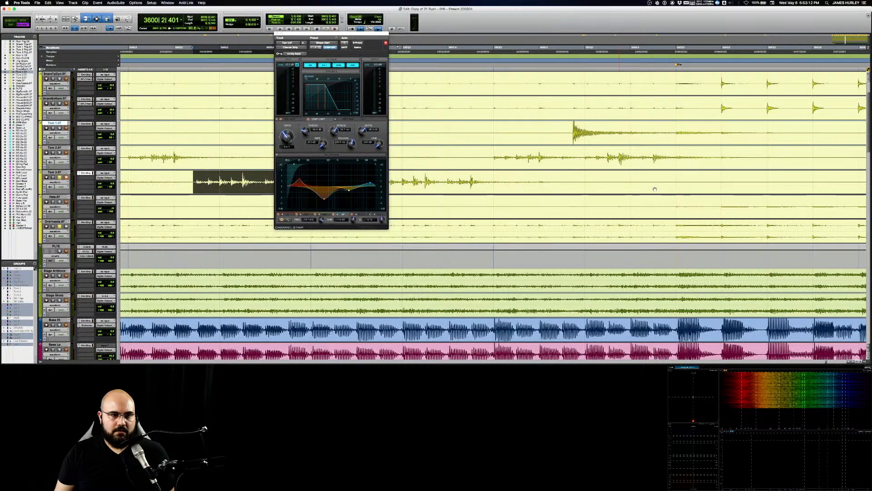
shift+click(810, 177)
key(space)
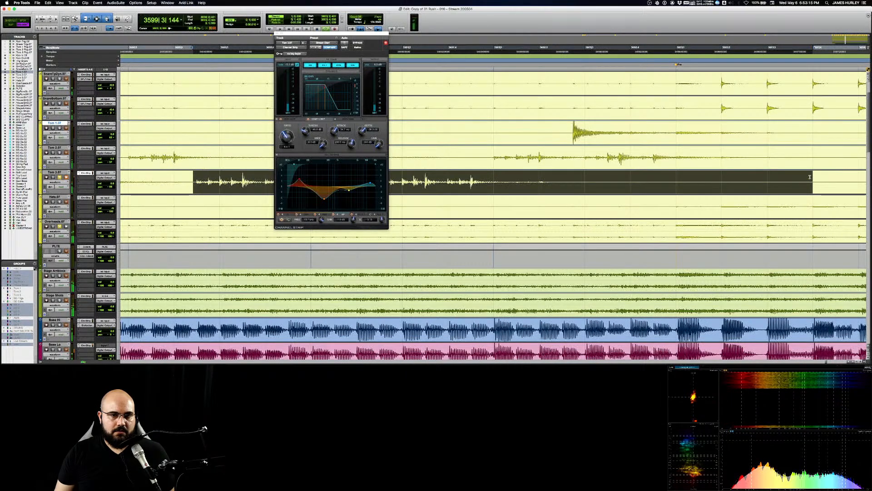
key(super+equal)
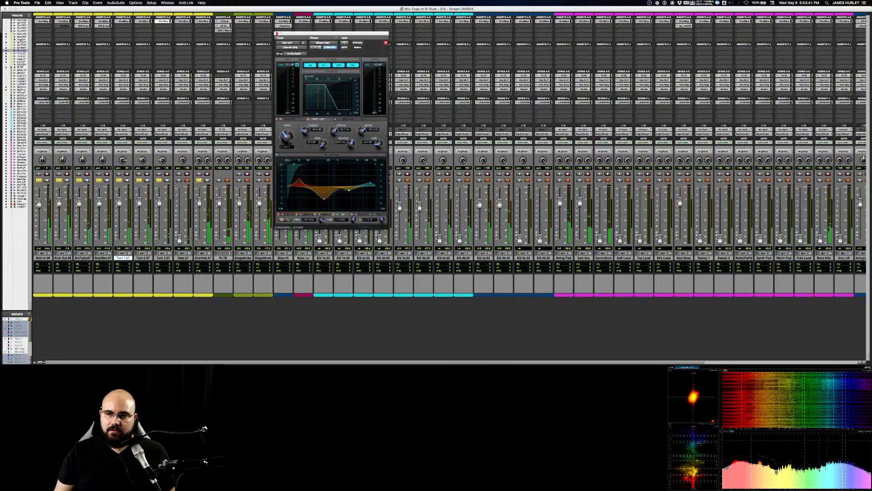
Step: Close Tom 3's channel strip, select all three toms and raise their send level together during playback
click(276, 33)
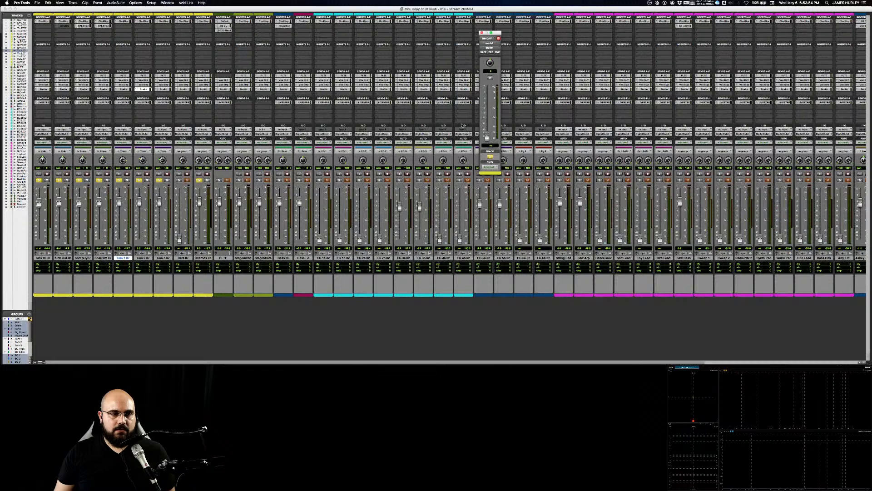
shift+click(163, 257)
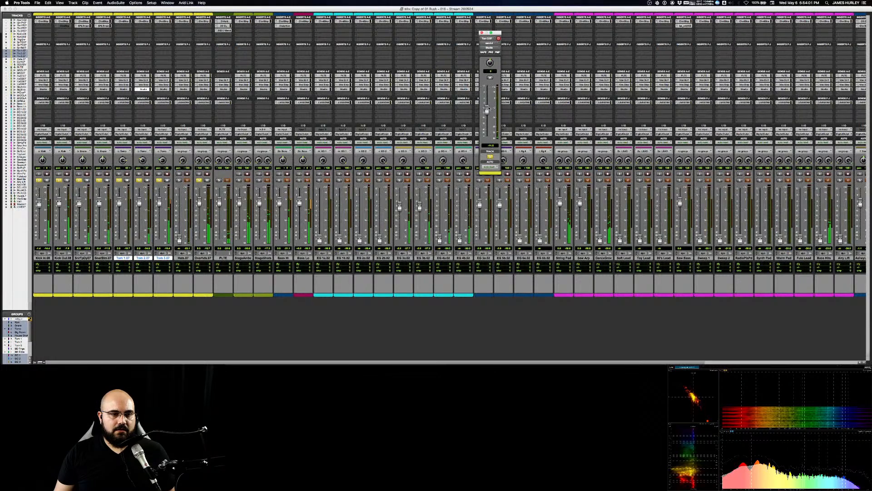
scroll(783, 184, right, 5)
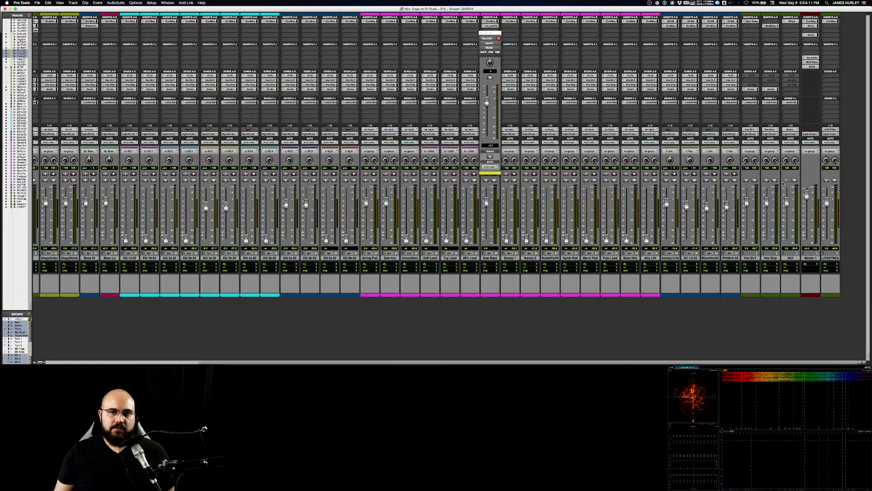
scroll(211, 267, left, 5)
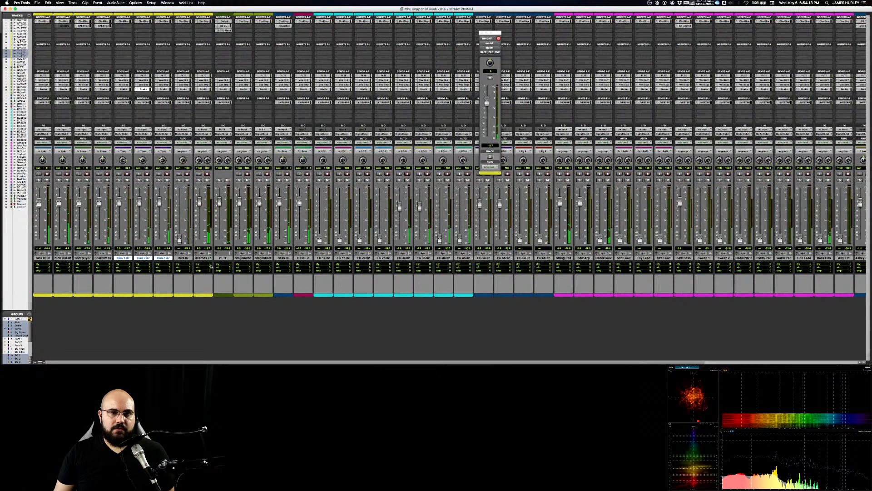
Step: Select and solo the drum tracks from Kick In through PLTE, play them and open Tom 1's send for adjustment
click(222, 258)
shift+click(43, 259)
key(space)
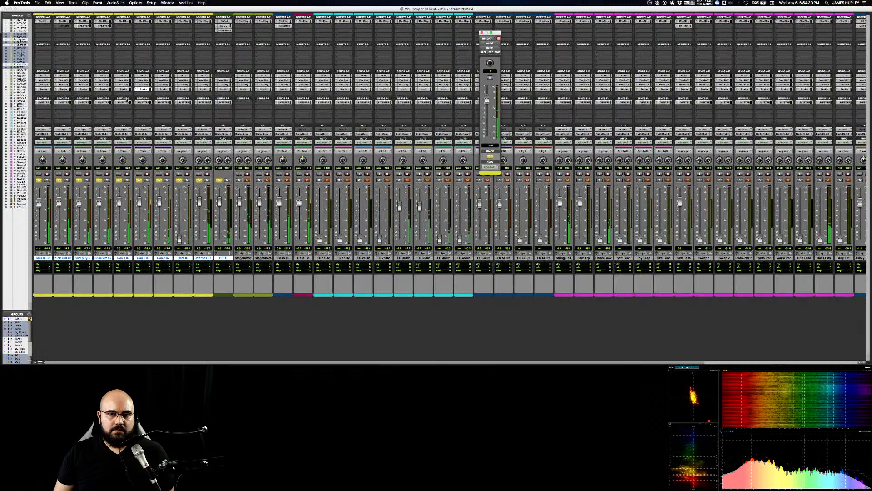
click(122, 89)
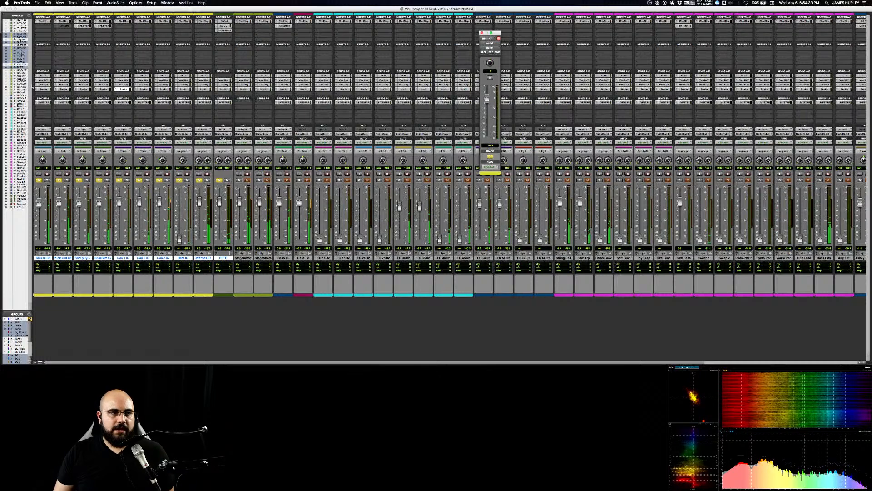
click(122, 21)
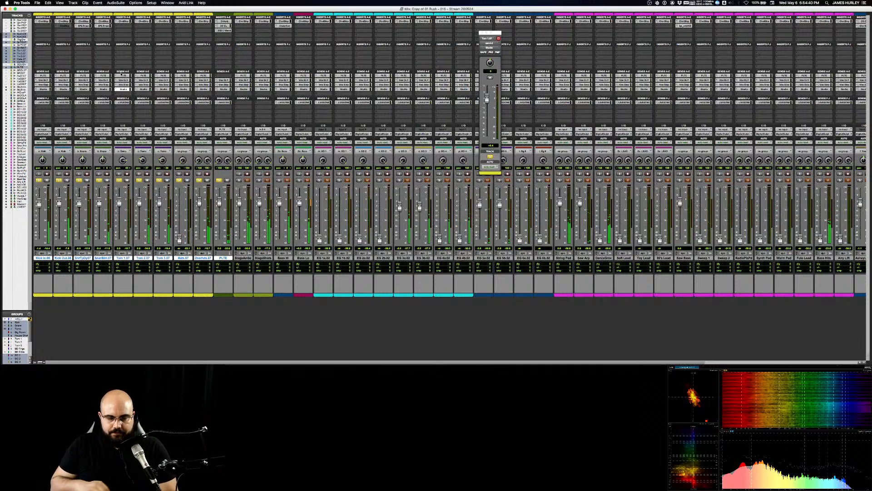
Step: Bring up the compressor/limiter on the PLTE track, lower Tom 1's send to PLTE during playback and close the send window
click(223, 26)
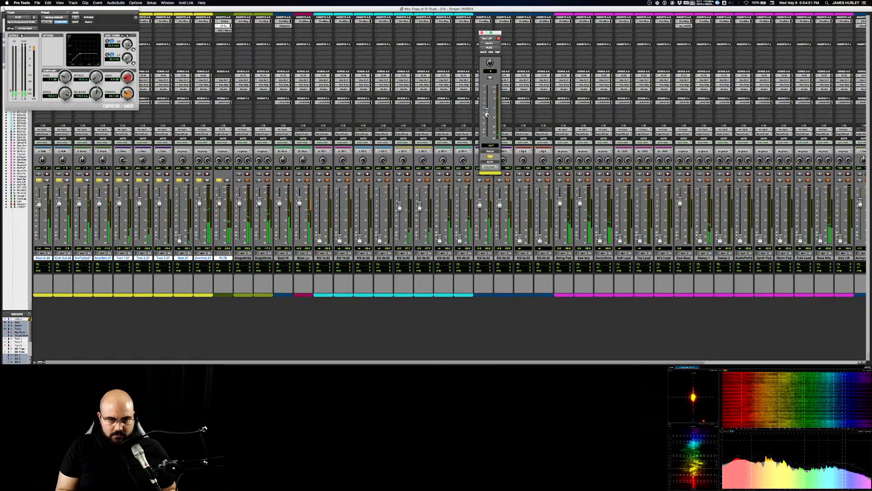
drag(488, 115, 487, 118)
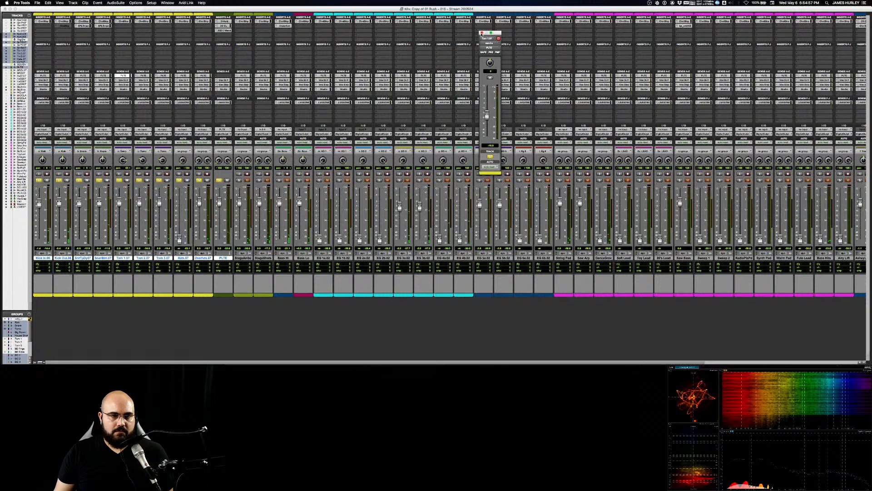
click(481, 33)
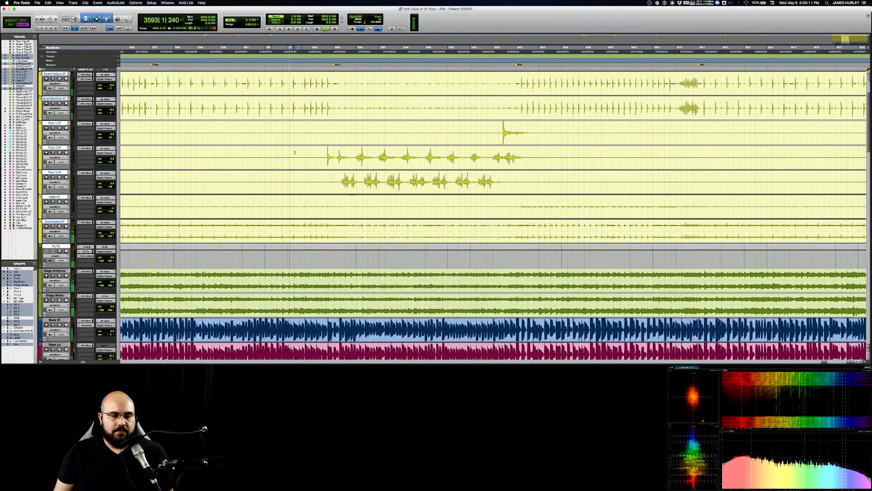
Step: Return to the mixer and check the EQ and dynamics in Tom 3's channel strip during playback
key(super+equal)
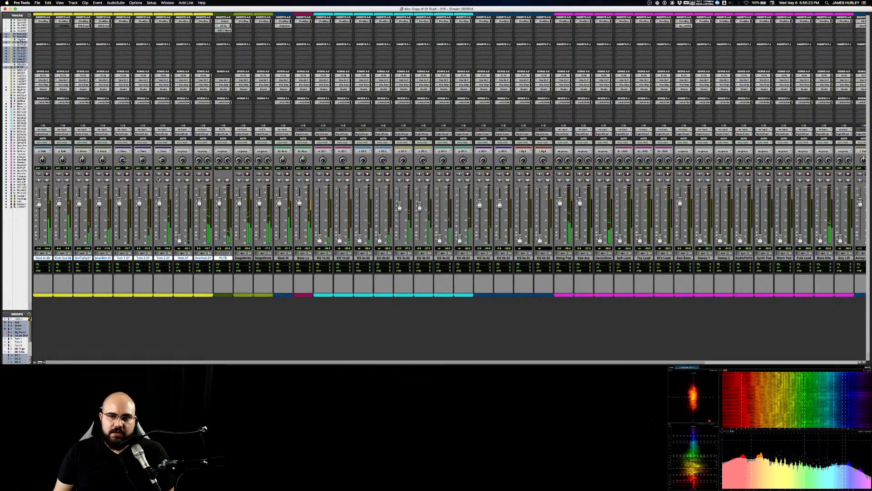
click(163, 21)
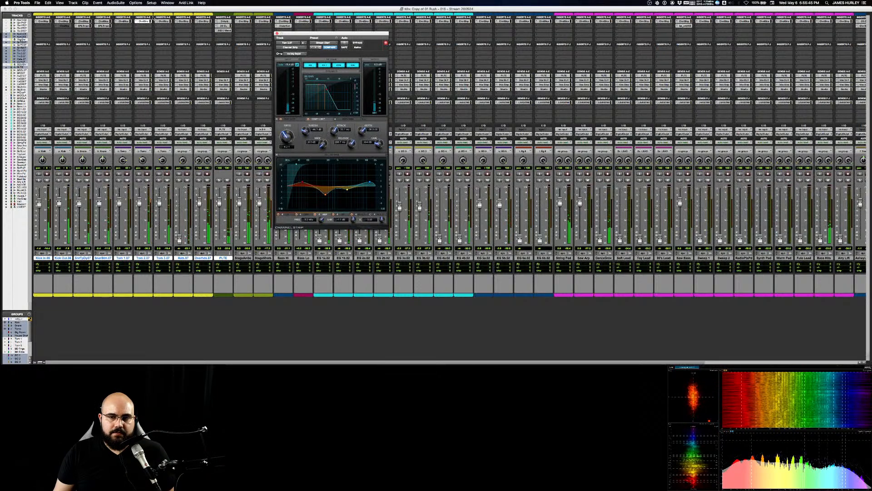
click(163, 21)
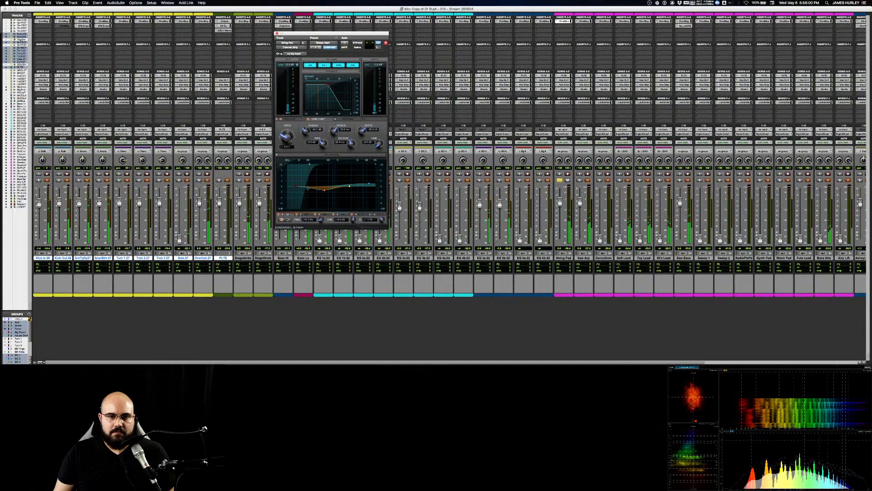
drag(307, 188, 315, 176)
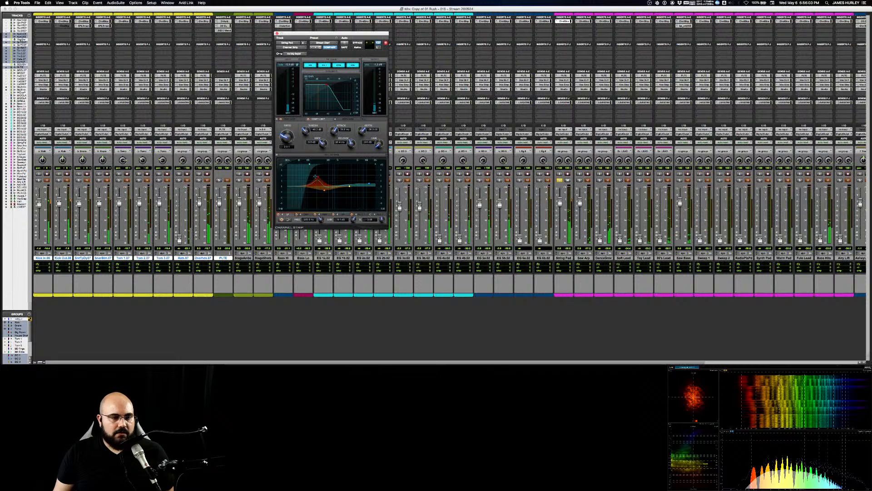
drag(315, 176, 318, 191)
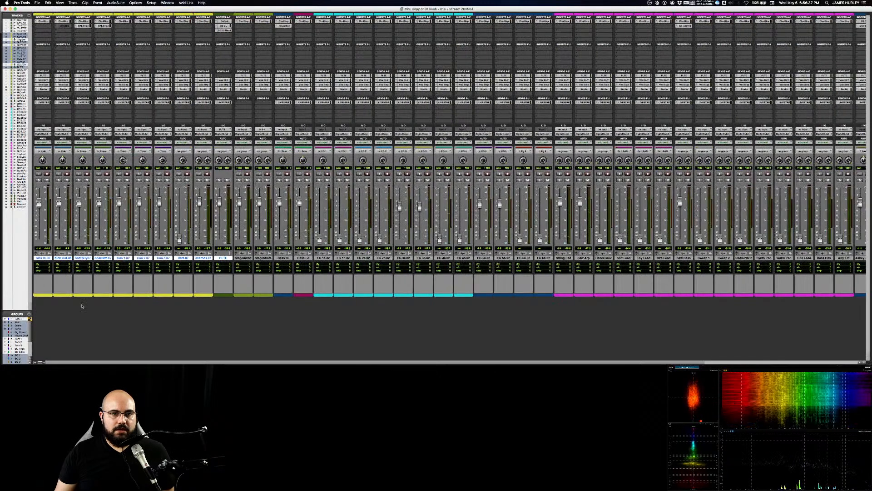
scroll(72, 259, right, 5)
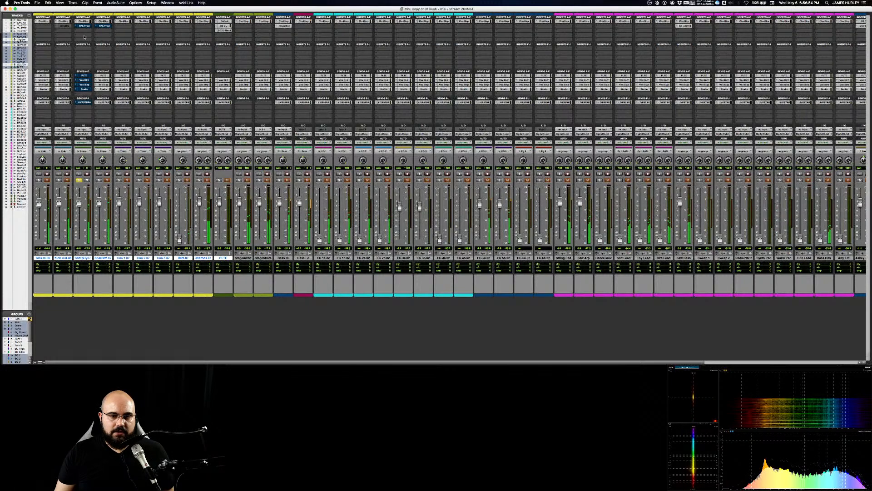
click(84, 22)
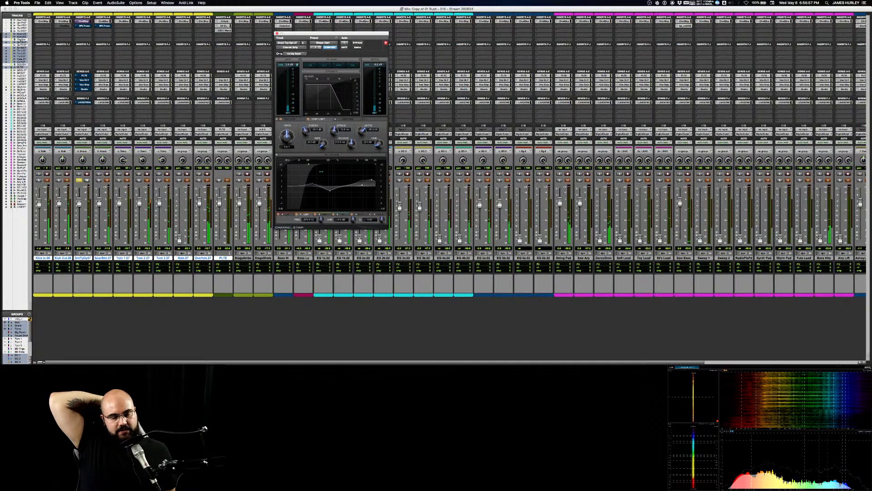
key(super+equal)
click(278, 34)
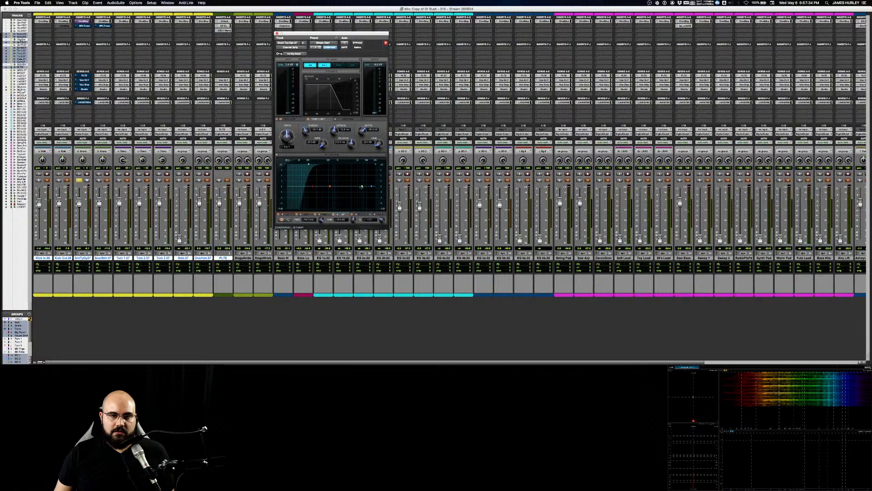
key(space)
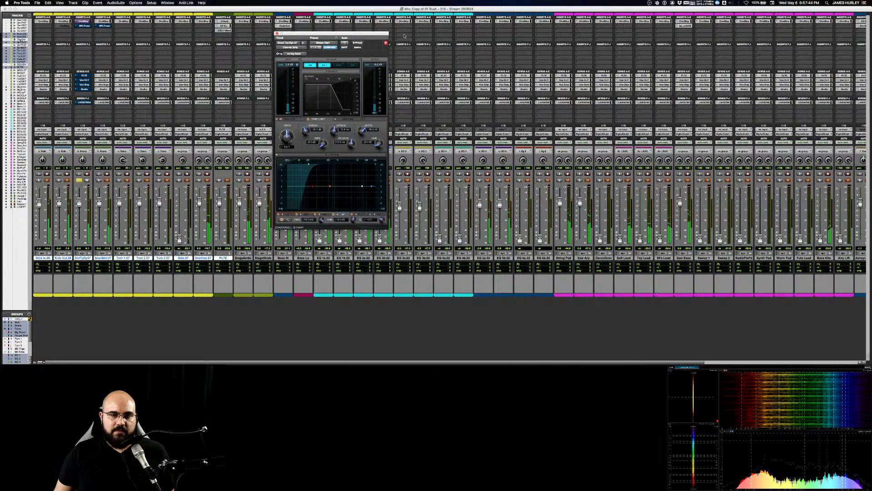
Step: Sweep a boost with Snare Top's high-mid EQ band and pull its gain down to a slight cut
drag(362, 186, 357, 174)
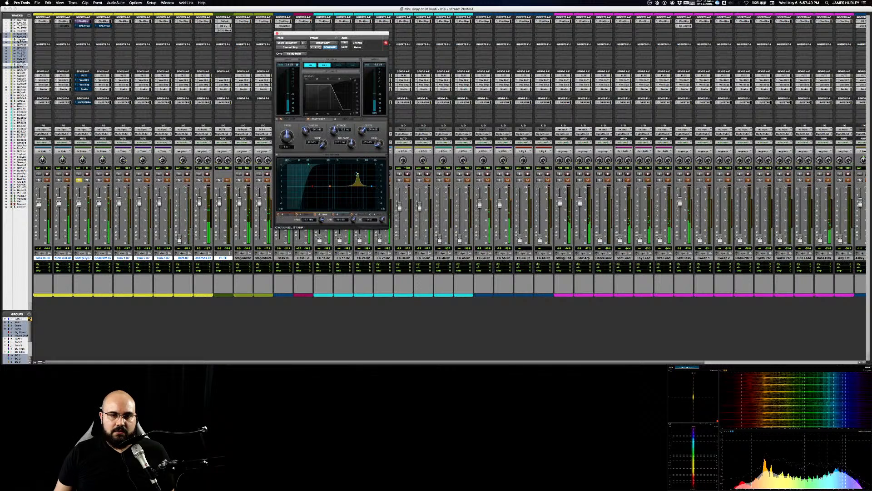
drag(358, 174, 357, 182)
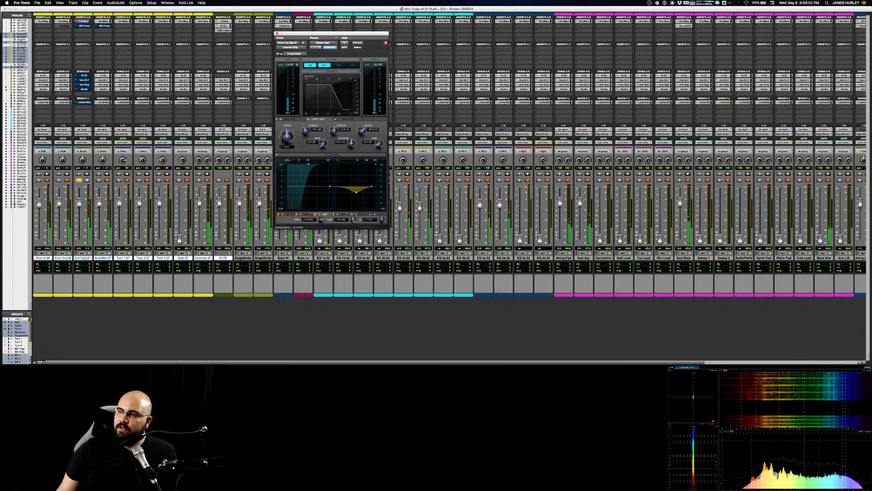
drag(353, 221, 352, 219)
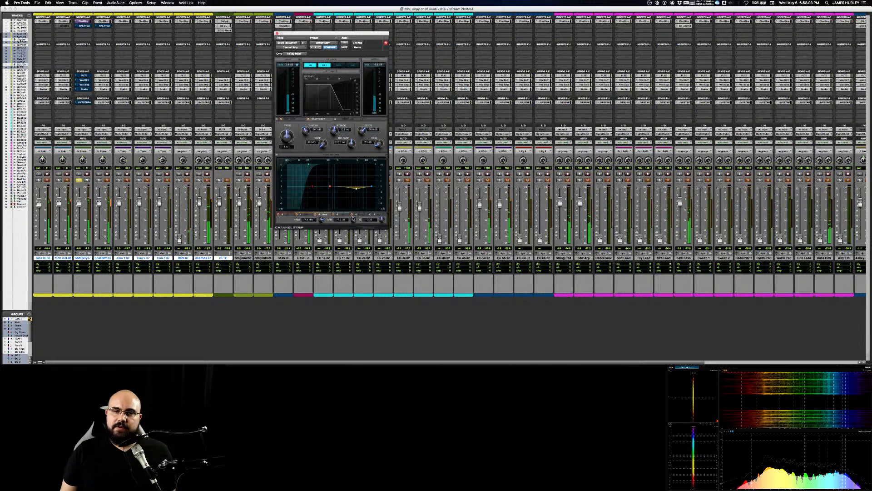
Step: Sweep Snare Top's low-mid EQ band and turn it into a cut, and add a gentle boost on the low band
drag(331, 186, 333, 173)
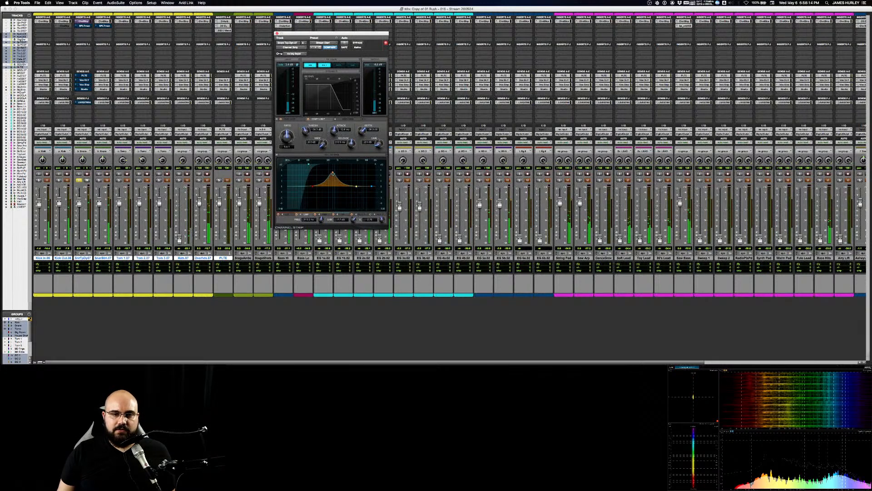
drag(332, 174, 331, 190)
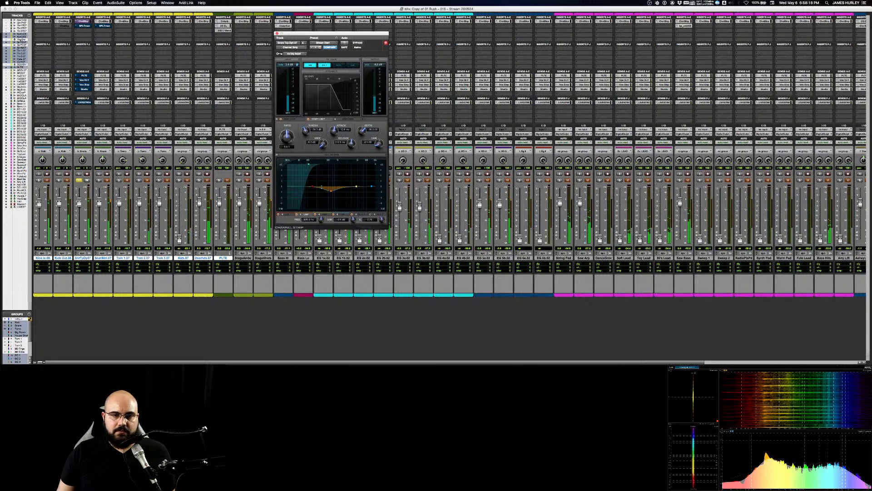
drag(313, 187, 313, 182)
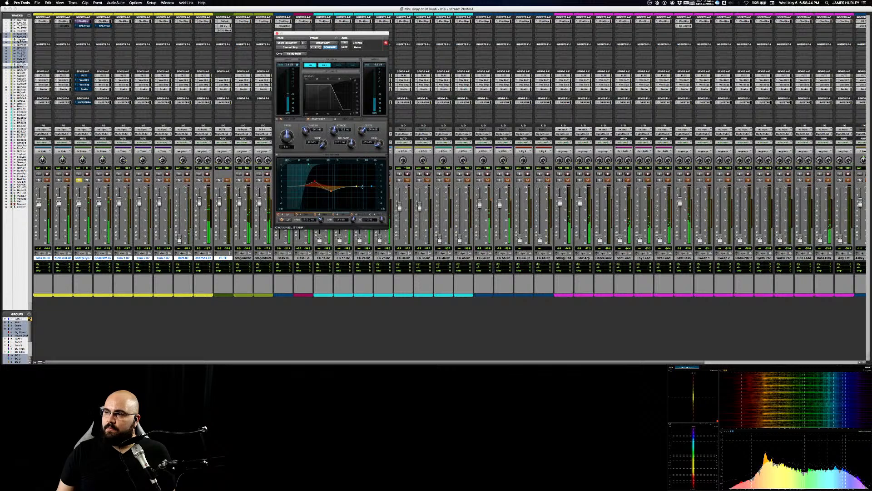
Step: Narrow Snare Top's high-mid band and move it down to notch a low-mid resonance, and adjust the Q of the high-band boost
drag(356, 186, 353, 183)
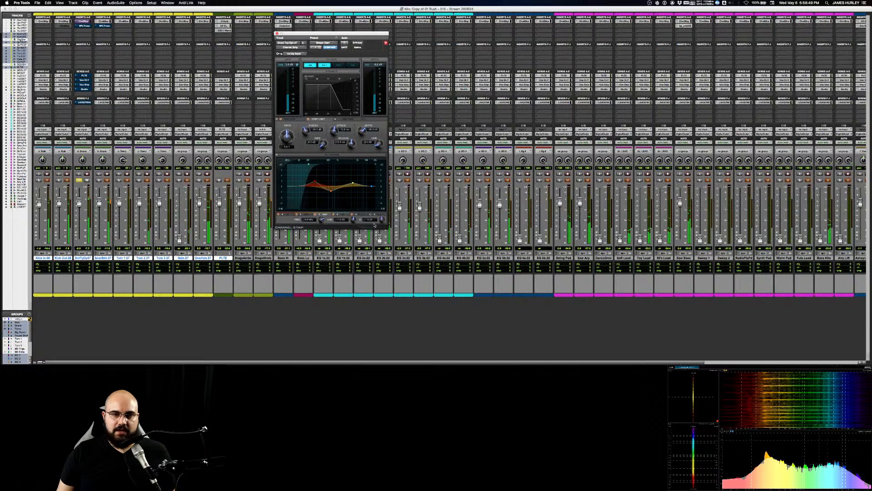
drag(382, 219, 383, 200)
drag(352, 183, 323, 168)
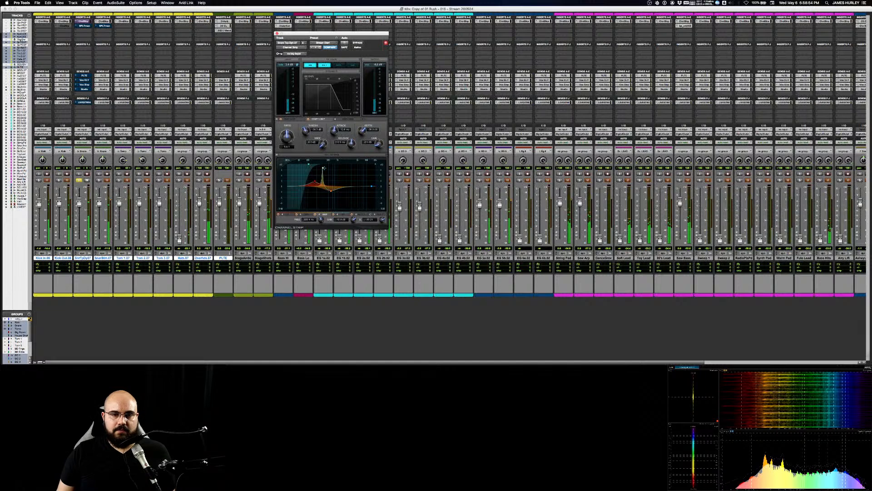
drag(323, 168, 318, 176)
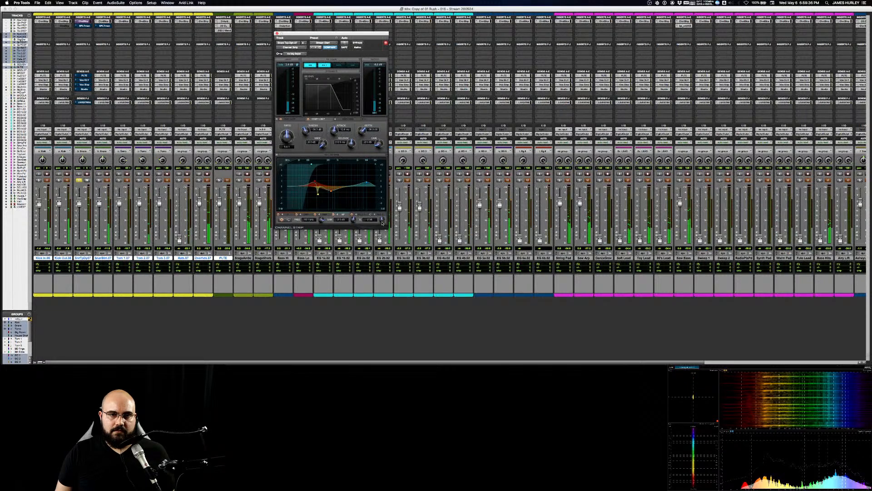
drag(382, 223, 382, 221)
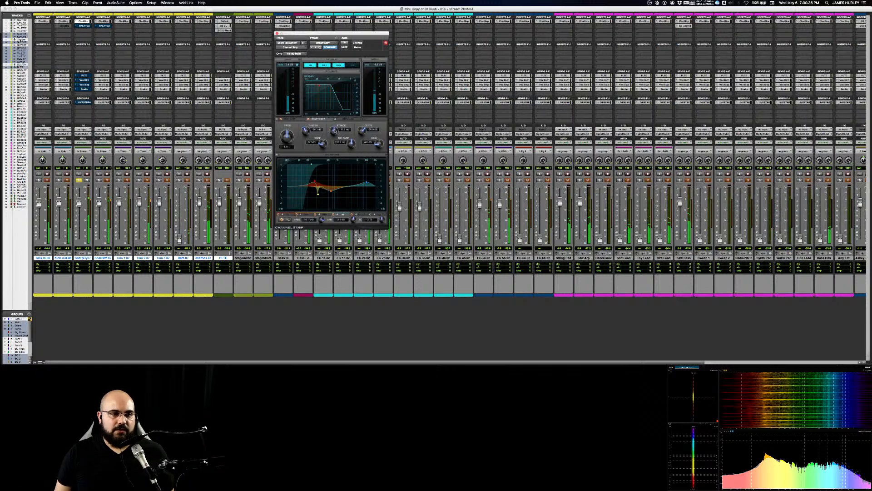
Step: Shape Snare Bottom's EQ with a low boost and low-mid cut, enable its dynamics section and sweep the high-mid band through the mids
click(103, 22)
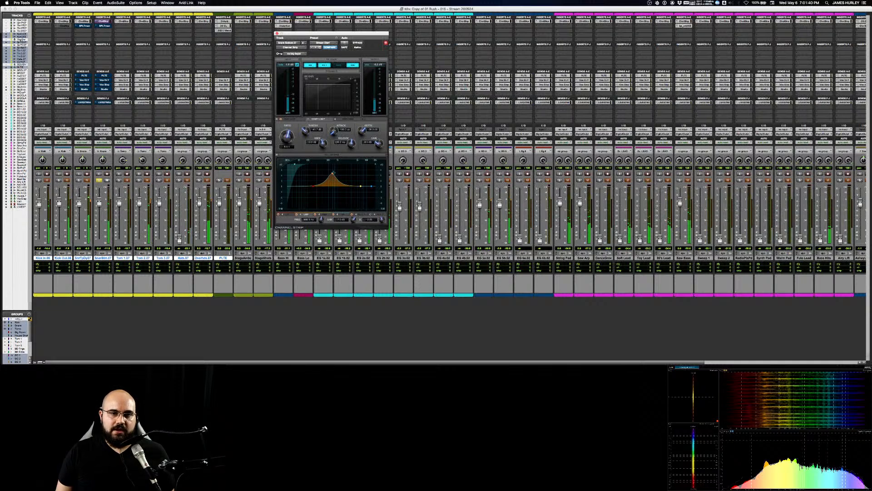
drag(333, 174, 317, 178)
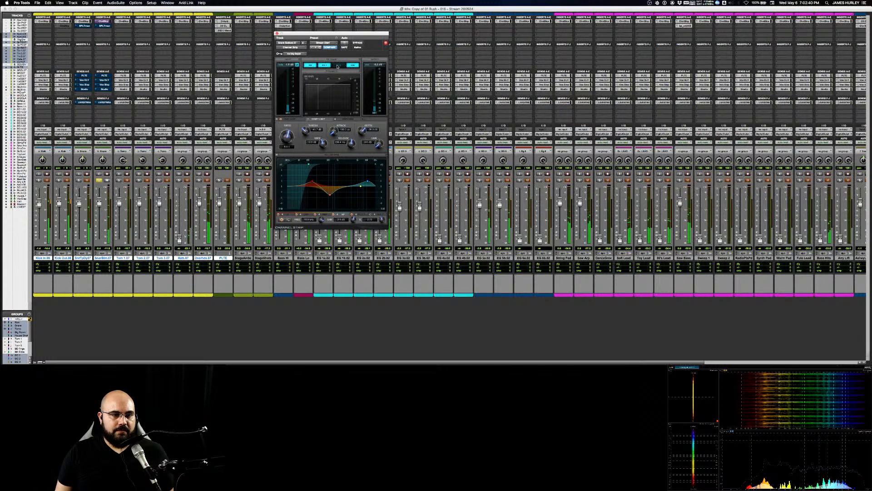
click(338, 66)
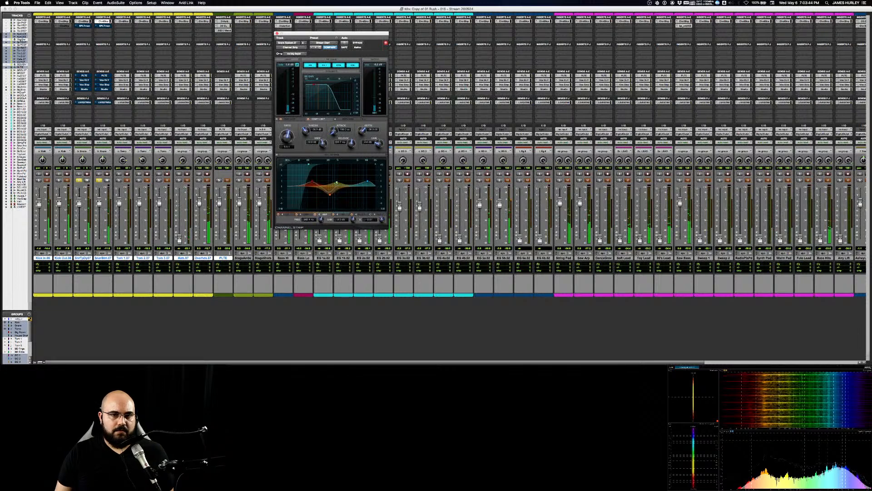
drag(336, 183, 336, 182)
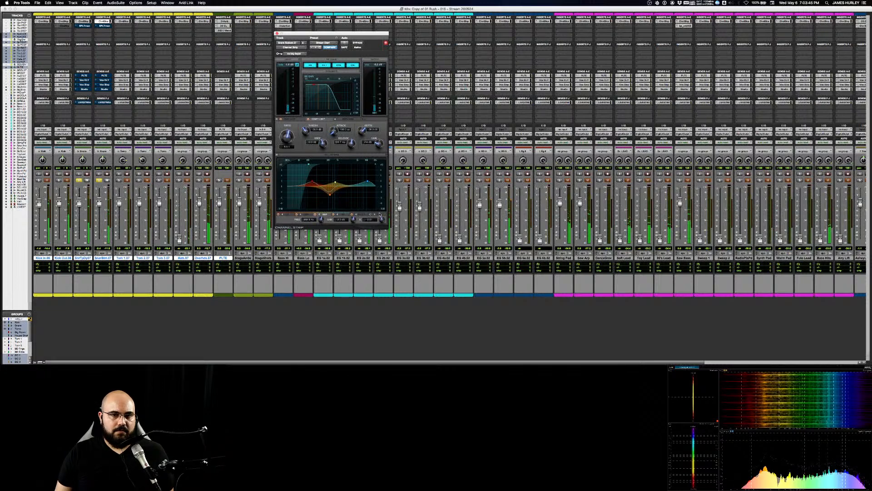
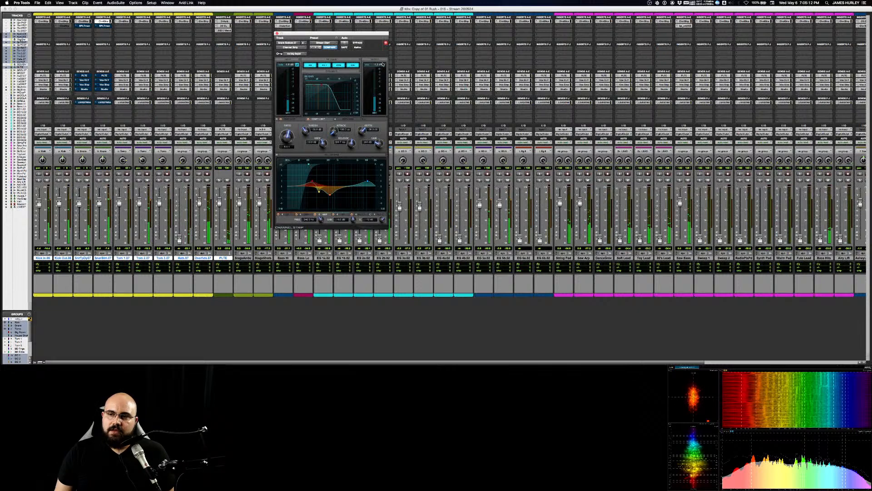
Step: Unmute Snare Top's LIVESTREAM send and close its Channel Strip
click(86, 103)
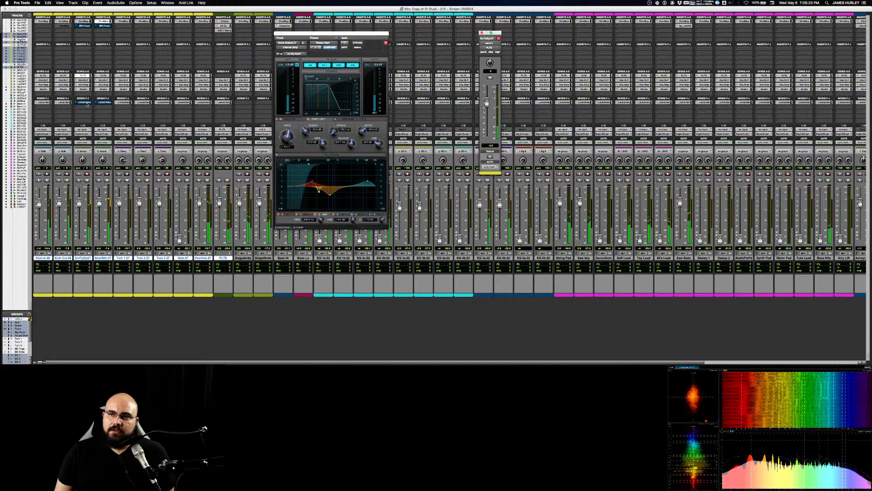
key(super+equal)
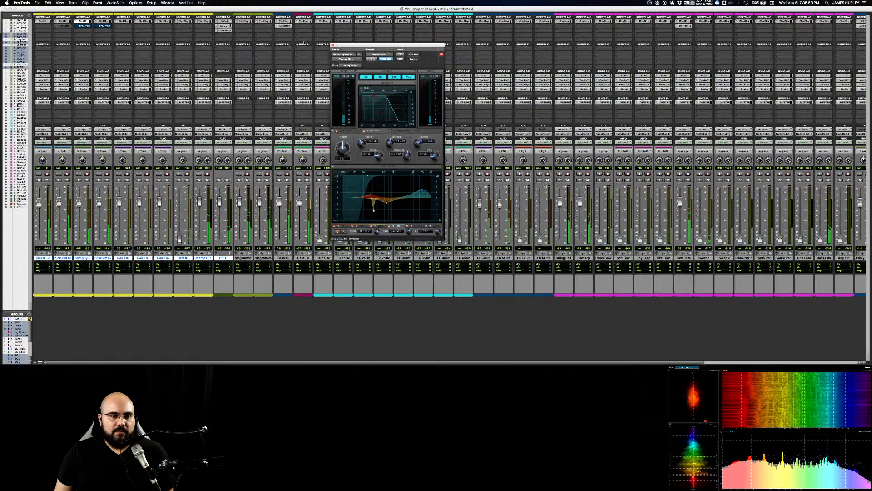
click(333, 45)
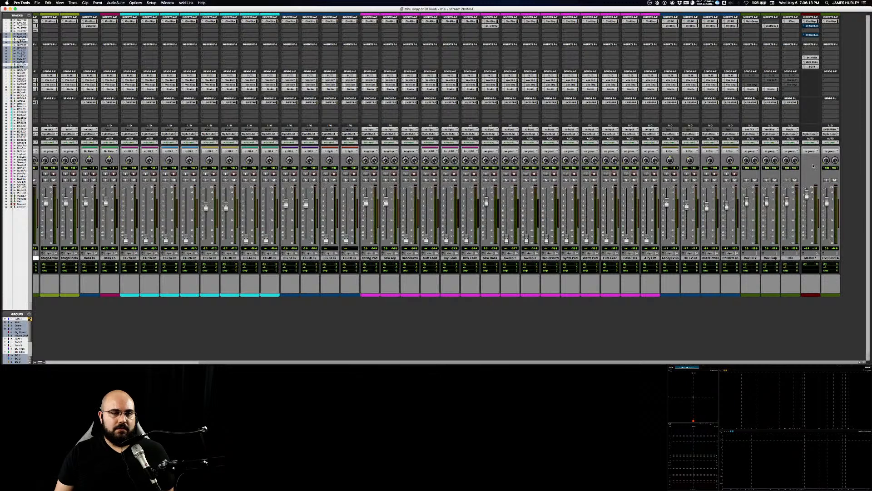
Step: Switch the bypassed second insert on the Master 1 track back on
click(812, 26)
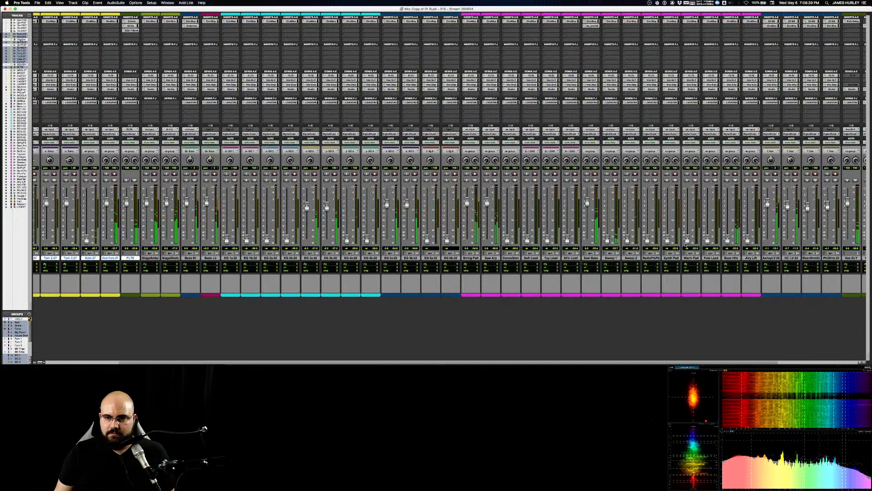
Step: Raise the 80's Lead fader to blend with Soft Lead and Toy Lead, and switch the solo from the leads to Saw Bass
key(super+equal)
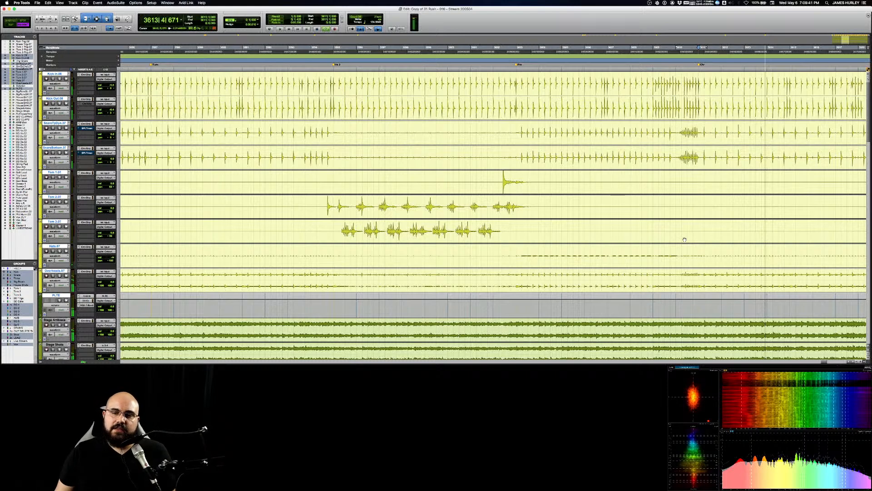
key(super+equal)
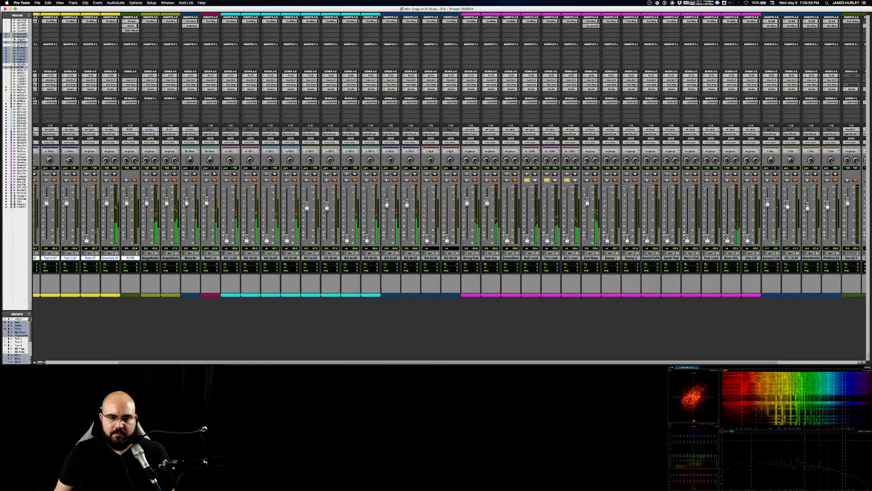
drag(567, 240, 572, 211)
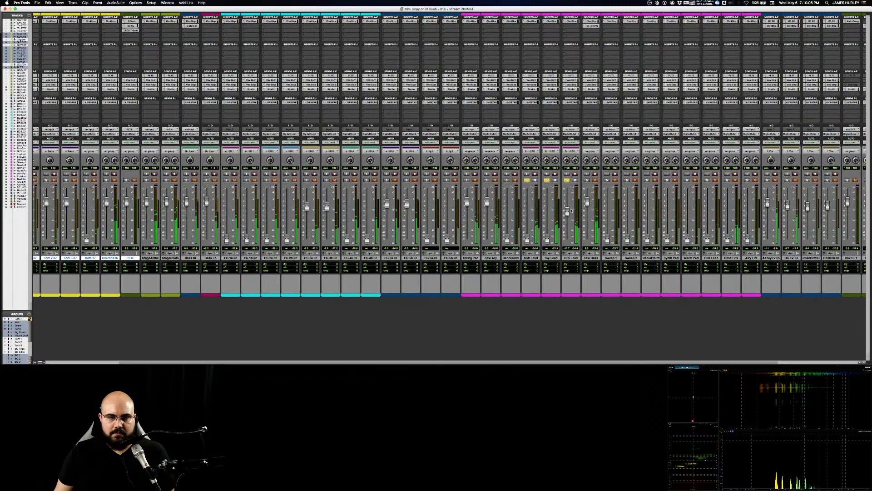
click(532, 182)
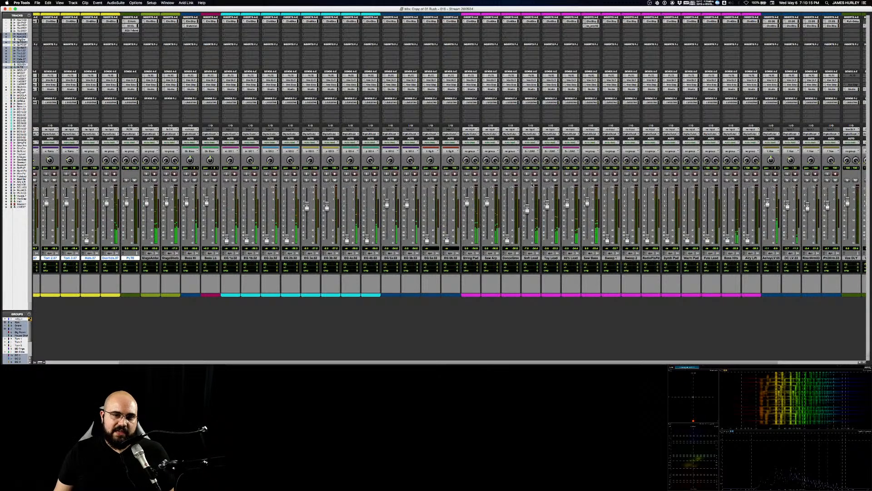
scroll(545, 182, right, 5)
click(586, 181)
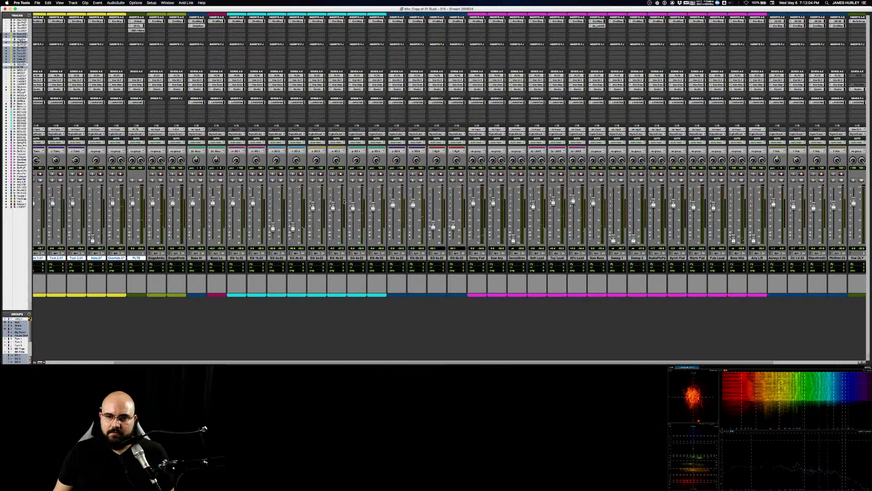
Step: Play the song and take Bass Hits and the lead track just before it out of solo once their EQ is shaped
key(space)
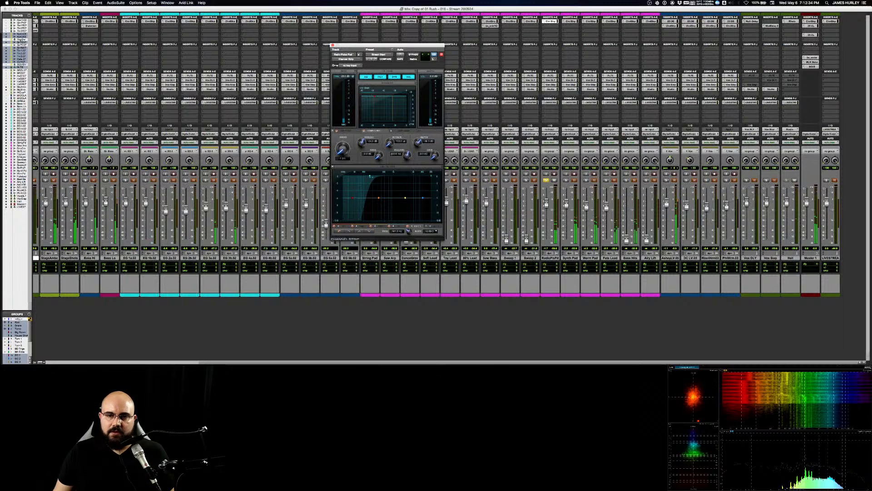
key(super+equal)
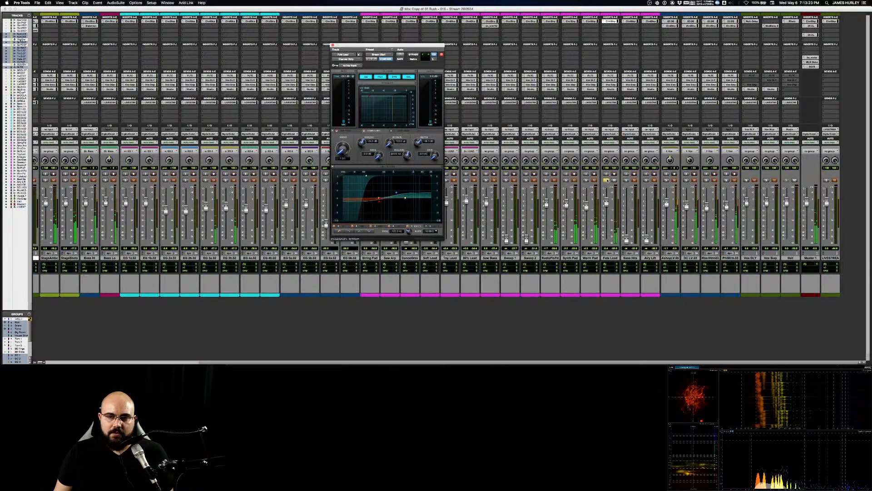
click(607, 181)
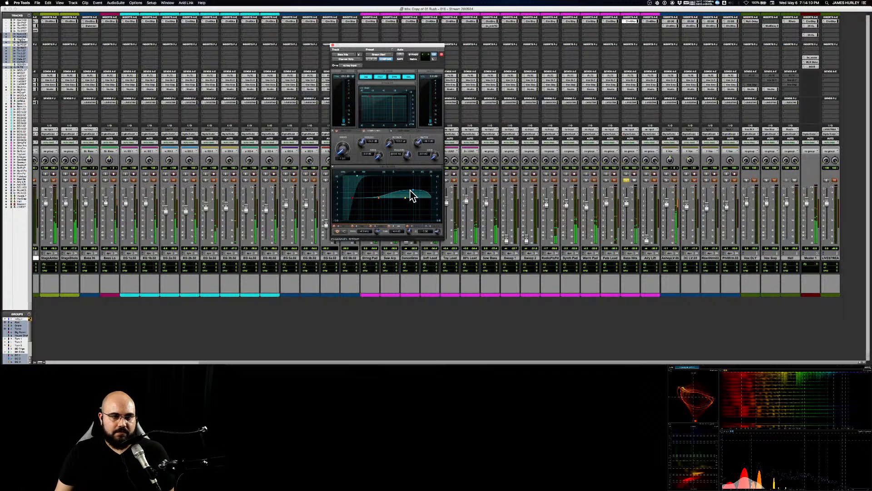
click(626, 180)
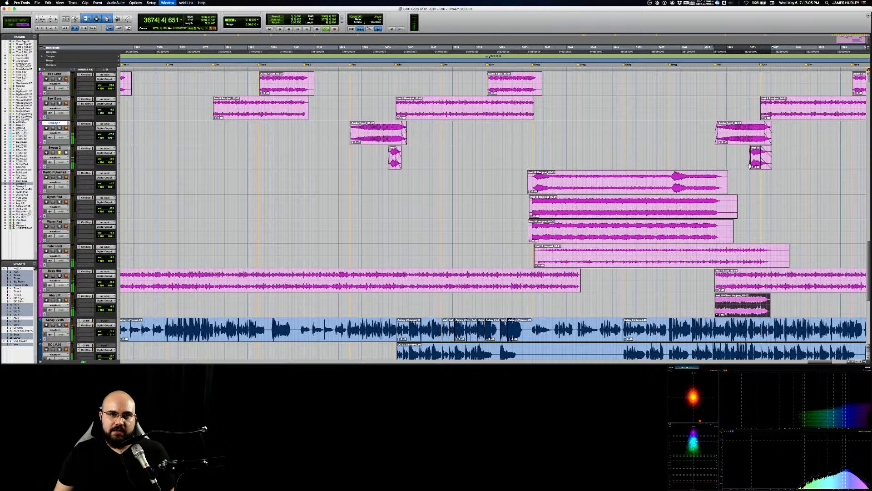
Step: Raise the volume of the soloed Dance Groove track from the arrangement
key(super+equal)
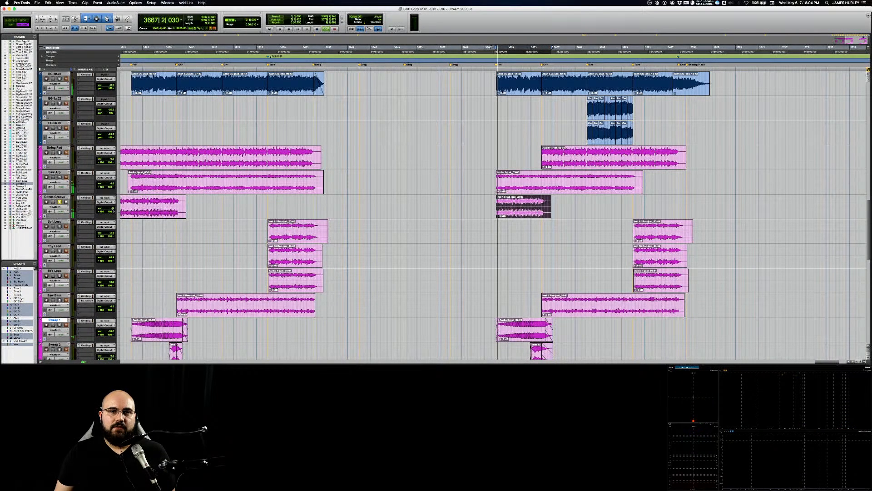
drag(113, 210, 113, 198)
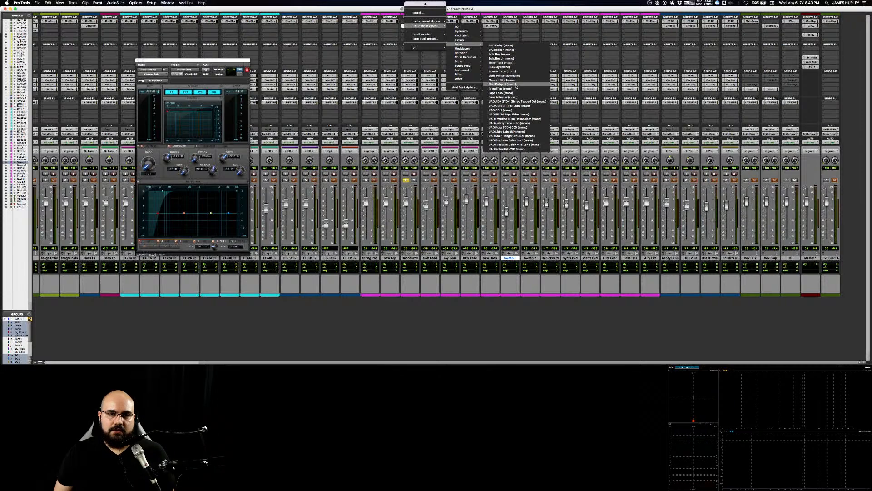
Step: Insert a multi-mono Time Adjuster on Dance Groove, unlink its channels, and bring up the track's multi-mono 7-band EQ
click(516, 85)
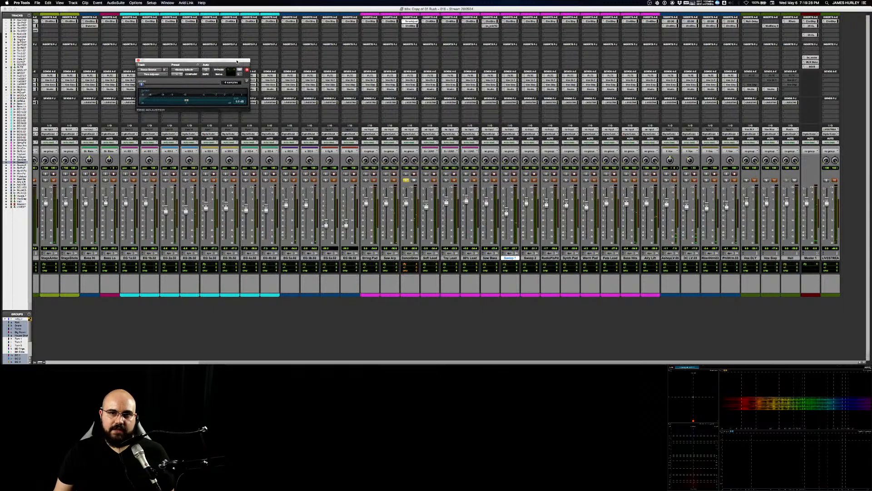
drag(237, 61, 311, 44)
click(313, 58)
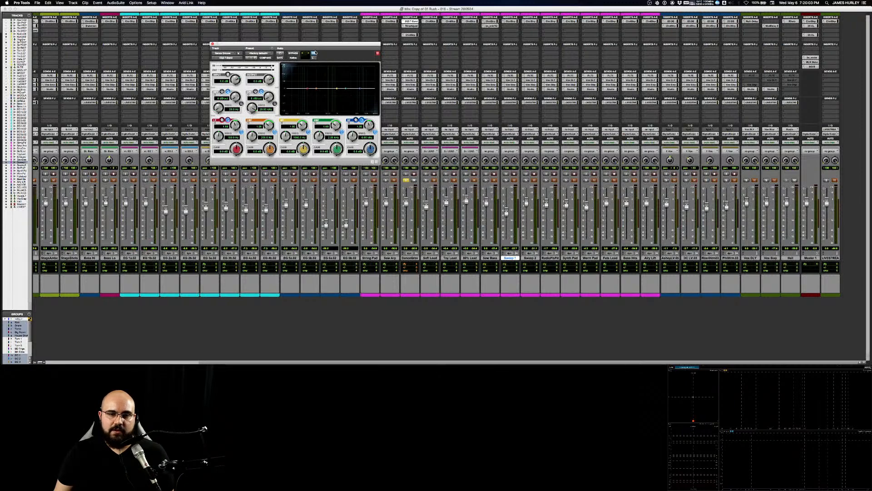
drag(314, 53, 443, 92)
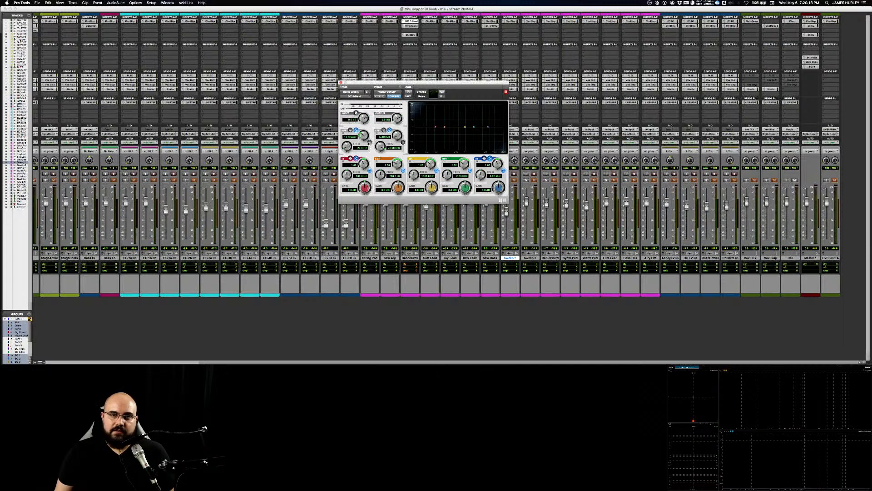
Step: Toggle Dance Groove's third and fourth inserts in and out to compare the processed and unprocessed sound
click(412, 30)
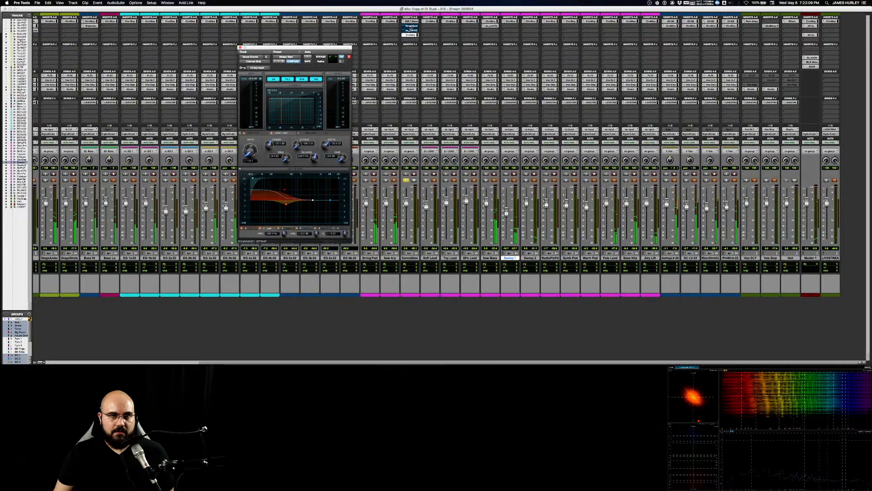
click(411, 35)
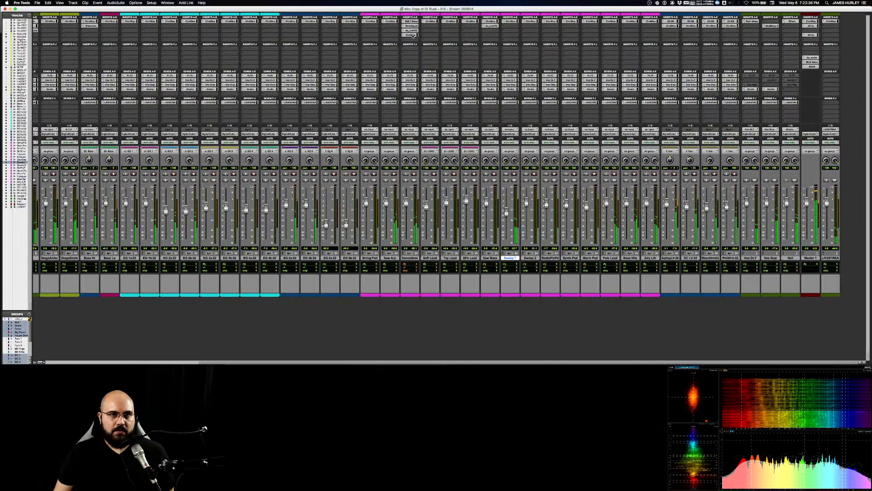
click(412, 35)
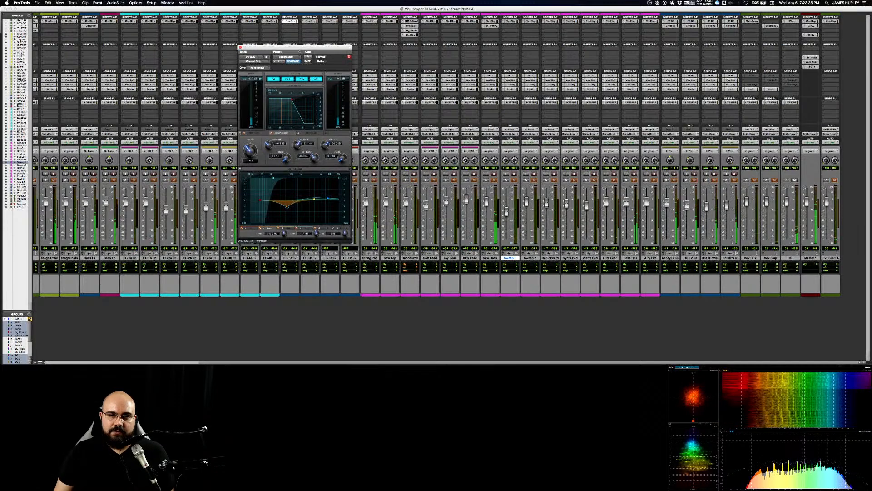
Step: Deepen EG 5a's low-mid EQ cut slightly and adjust its Q, and raise the high-pass cutoff on the soloed Bass Hits
drag(287, 207, 287, 207)
drag(345, 234, 346, 231)
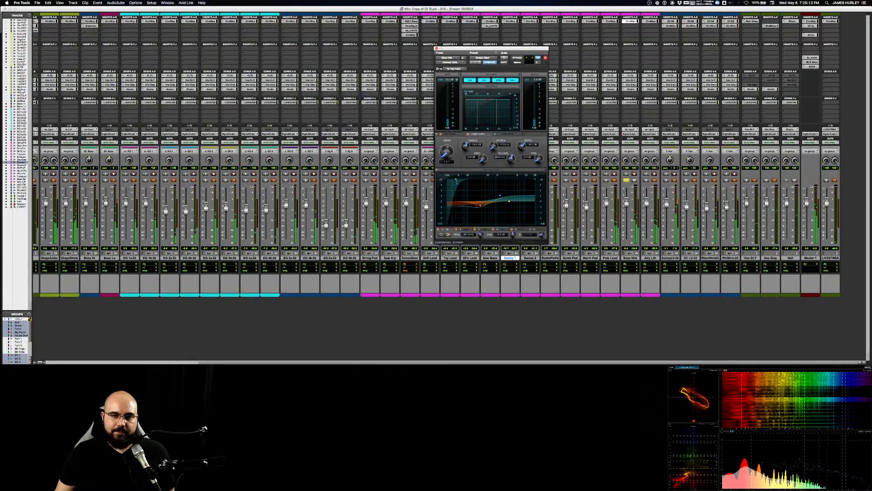
drag(457, 180, 462, 179)
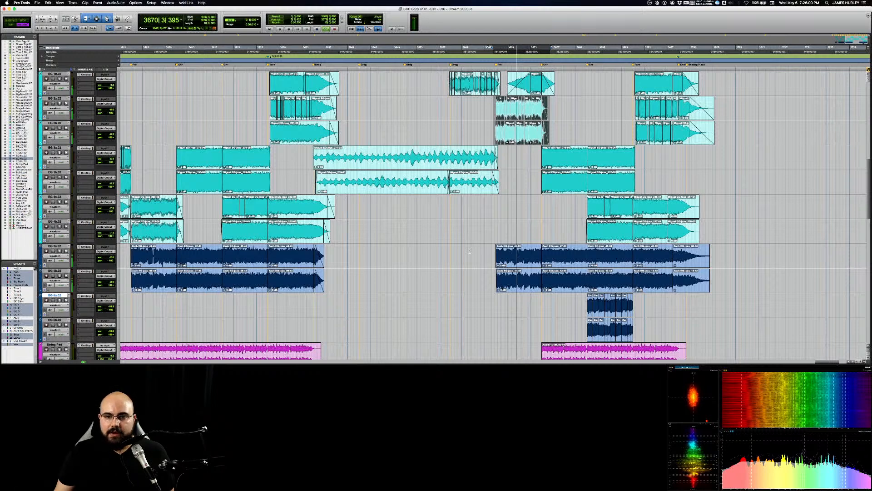
Step: Return to the mixer and toggle the mute on EG 6a to compare it within the soloed electric guitars
key(super+equal)
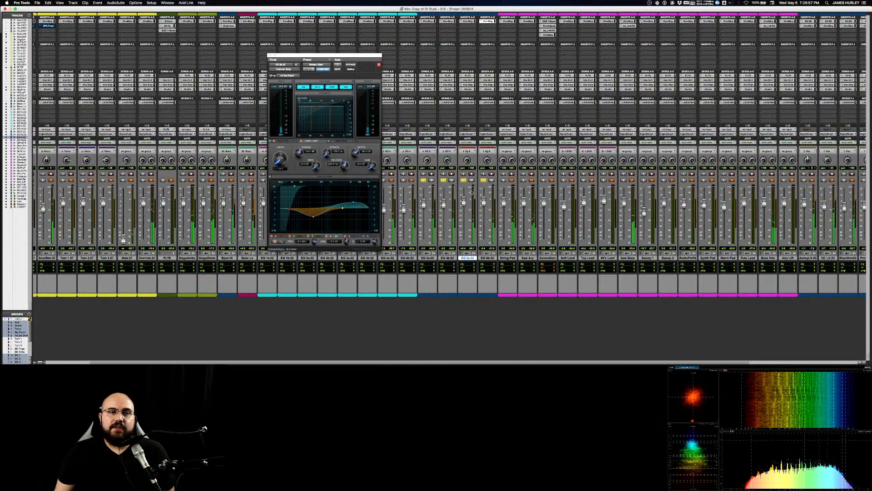
click(472, 181)
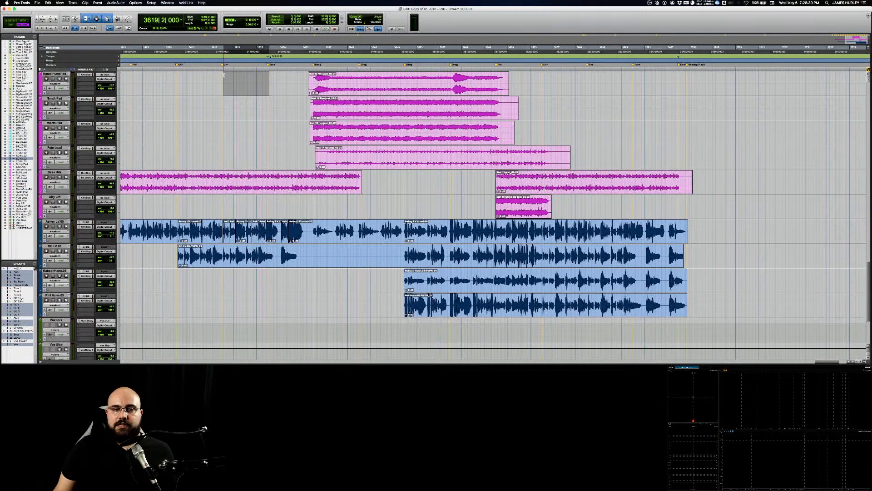
Step: Select an empty time range on the Synth Pad track ahead of its clip
drag(221, 108, 286, 106)
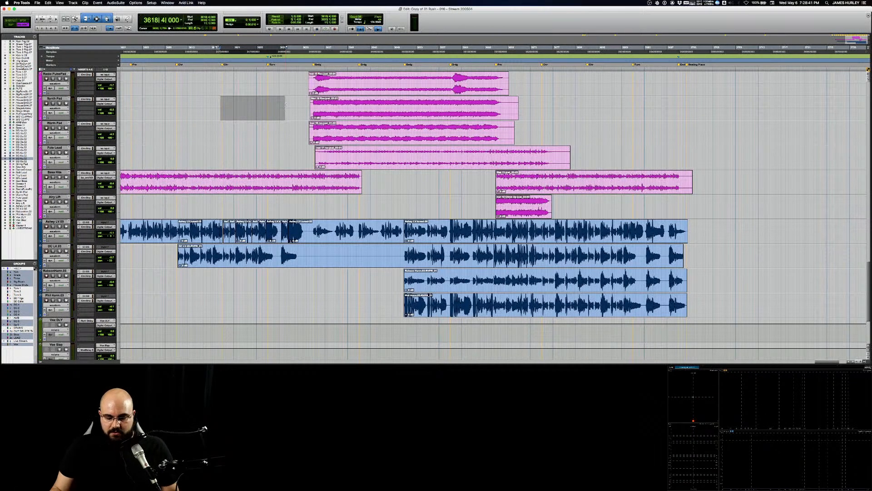